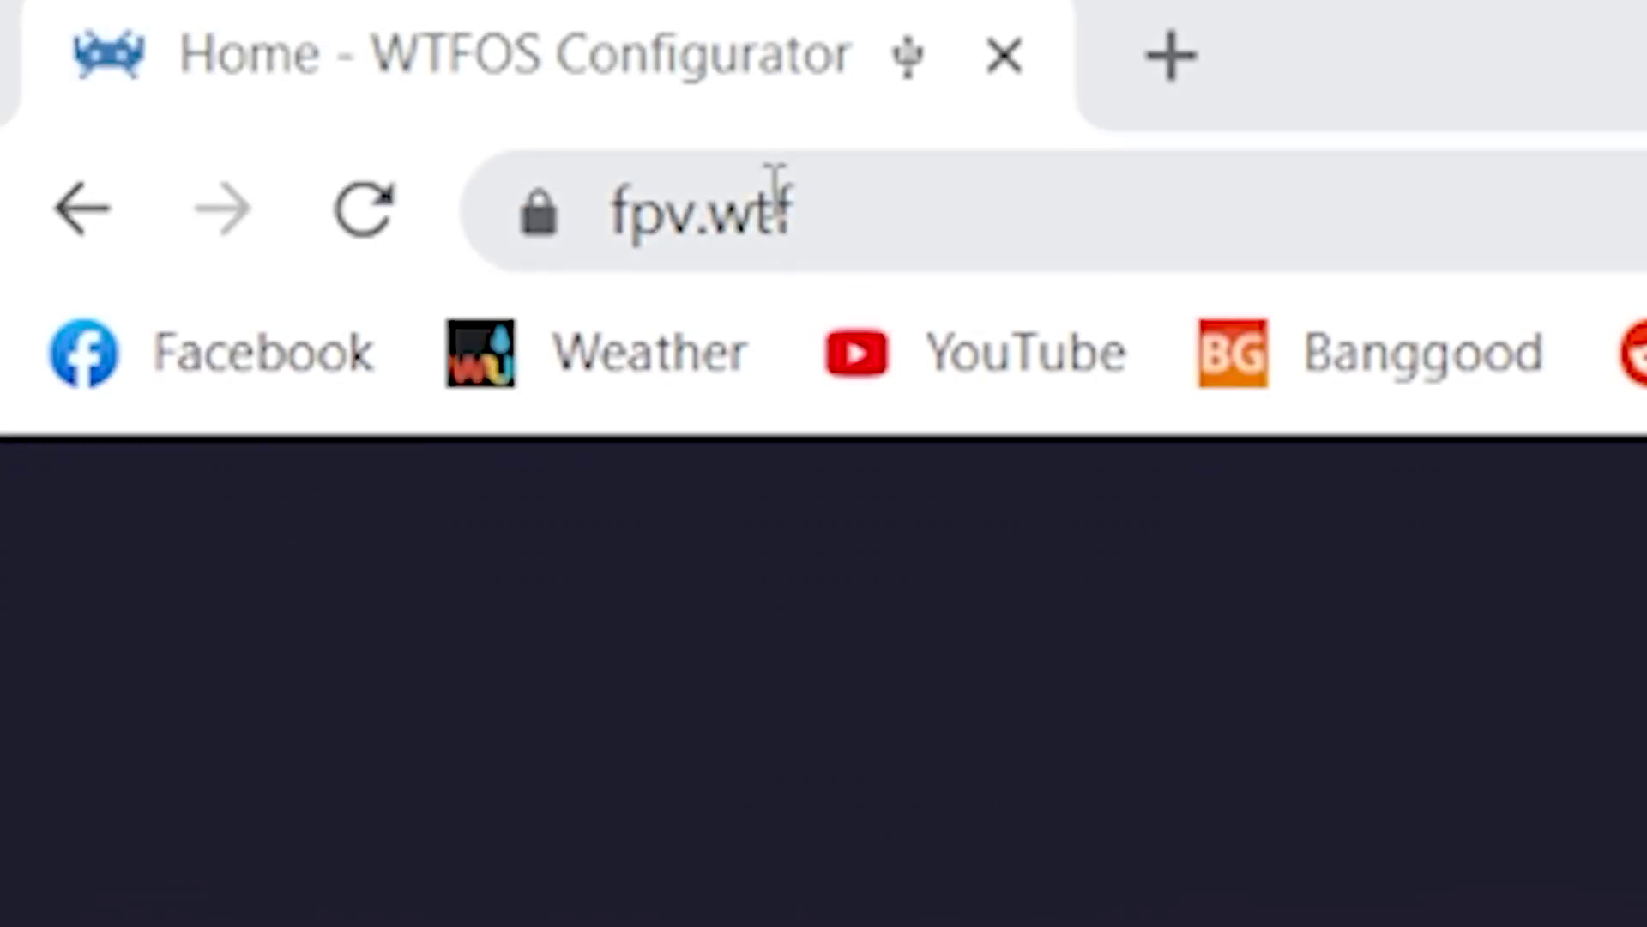
# Step: Connect the goggles and browse the Package Manager list to find msp-osd 0.10.0 installed
pyautogui.click(144, 44)
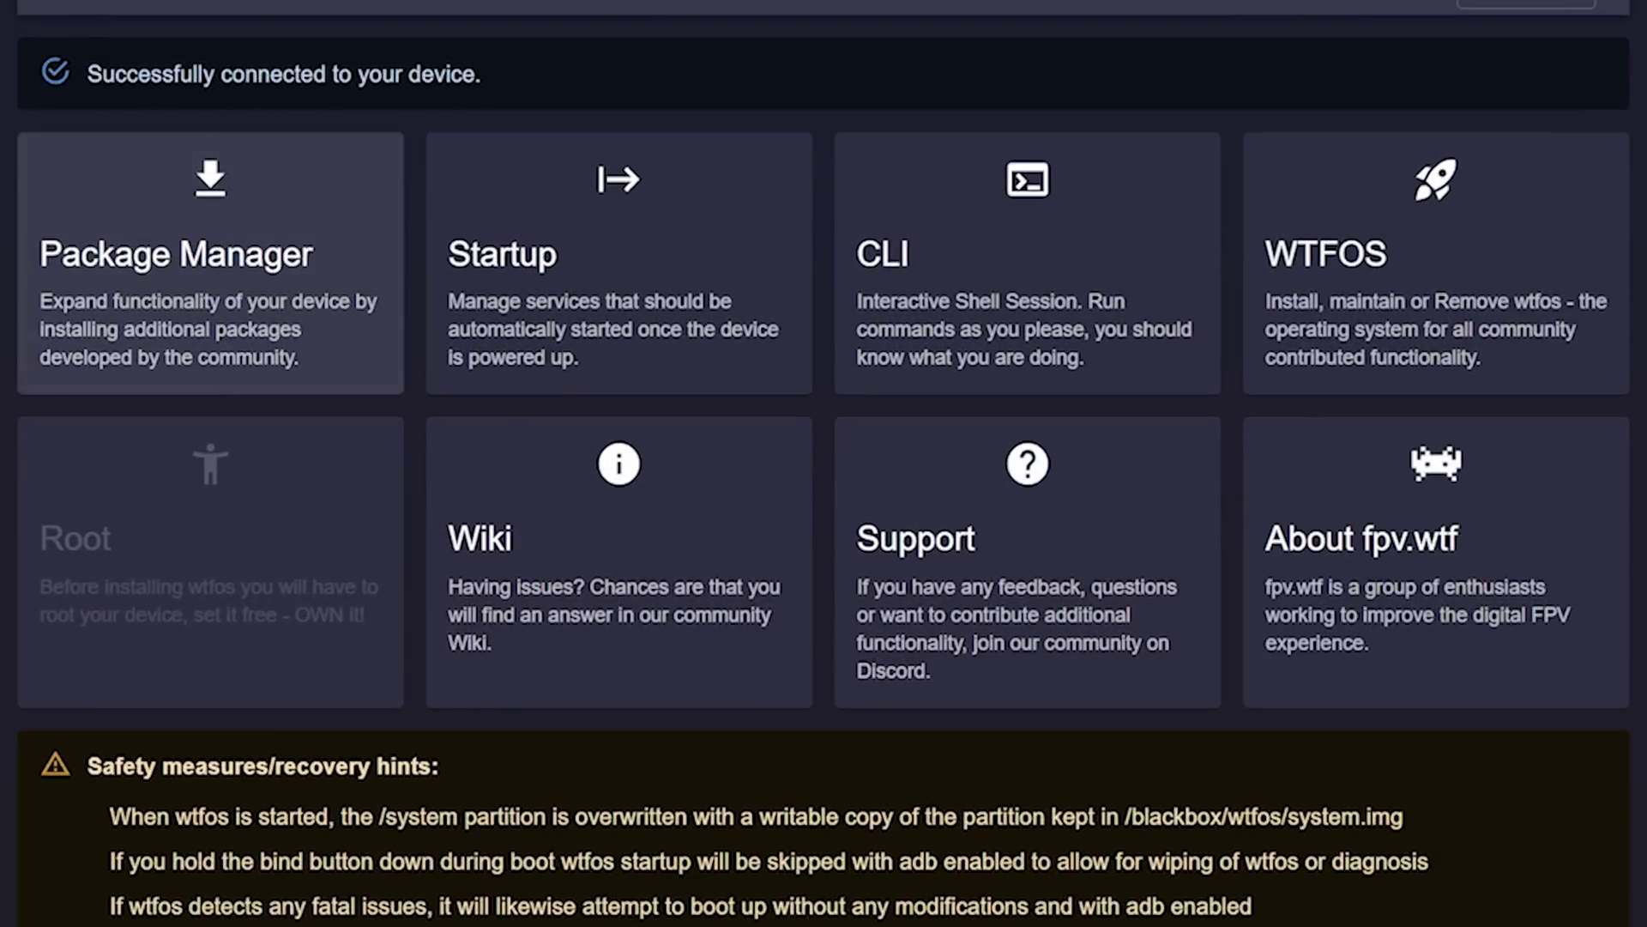
pyautogui.click(247, 256)
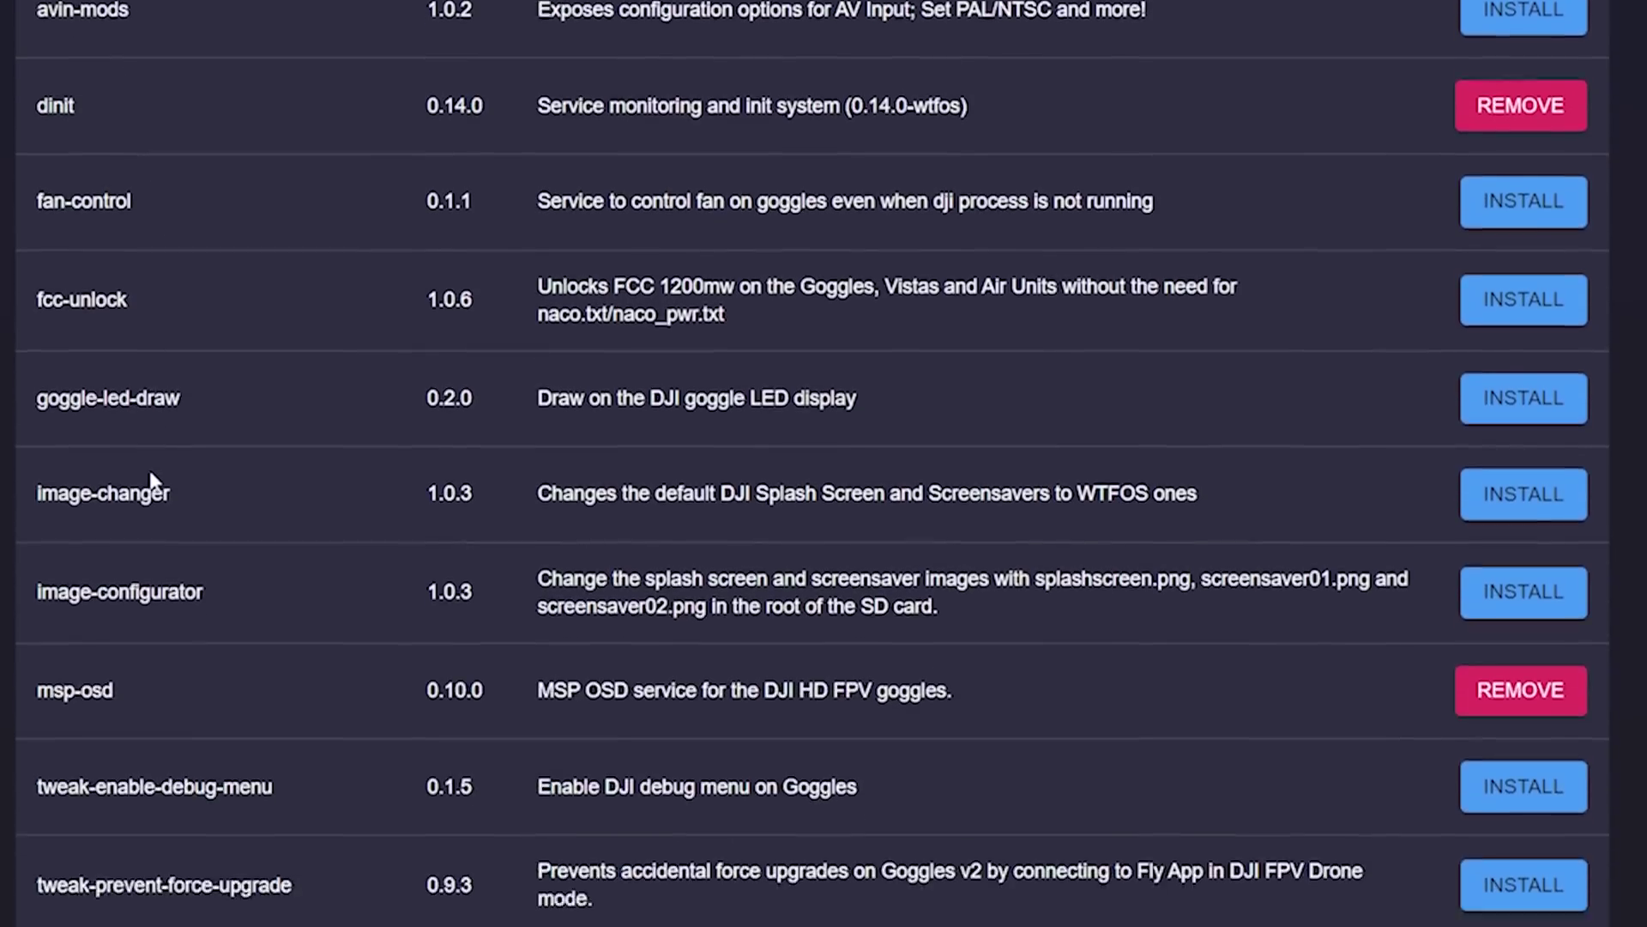
pyautogui.scroll(-3, 151, 481)
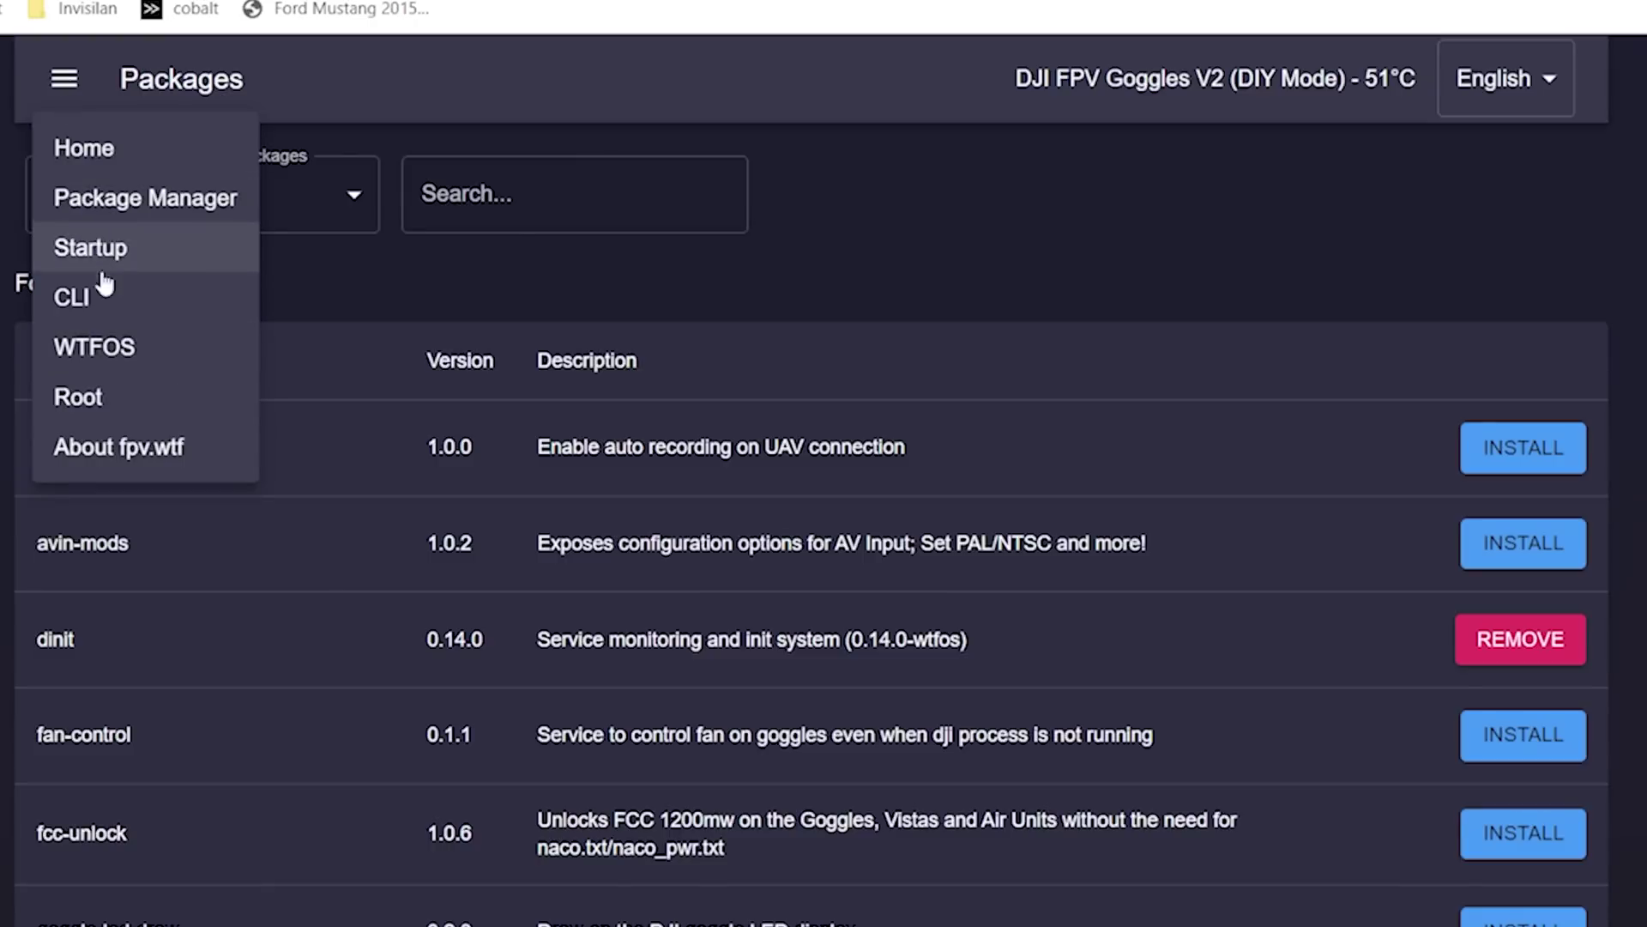
# Step: Check the Vista for WTFOS updates, which lists msp-osd 0.7.0→0.10.0 among seven upgradable packages
pyautogui.click(118, 346)
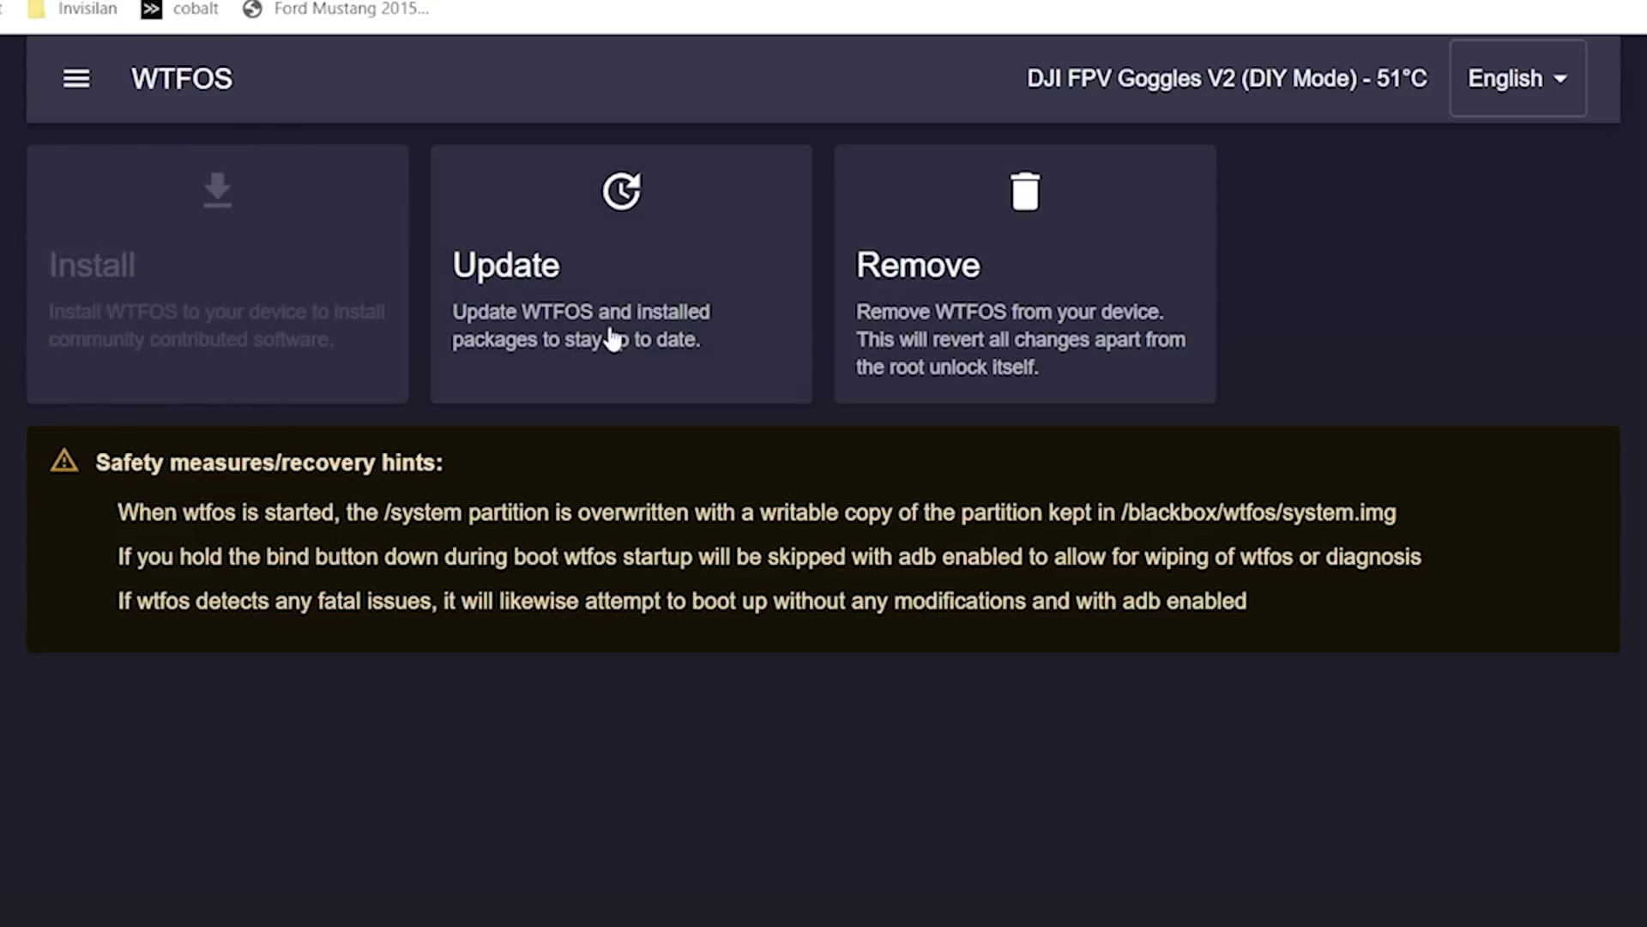
pyautogui.click(574, 326)
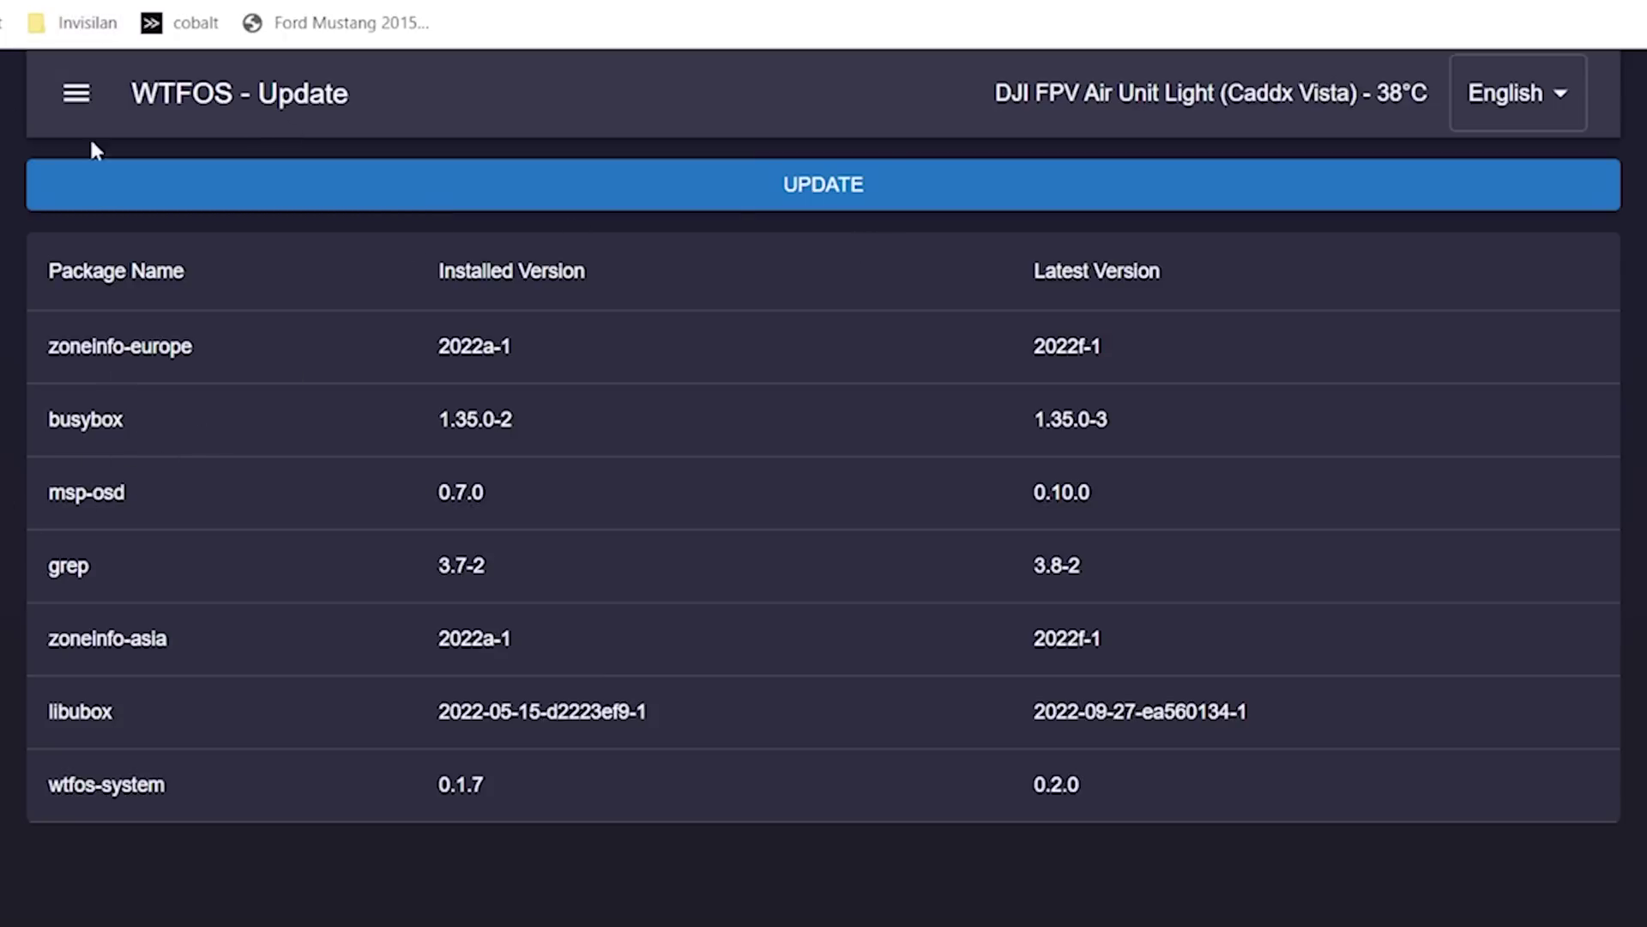
# Step: Open and close the navigation menu, then highlight the msp-osd package name
pyautogui.click(75, 95)
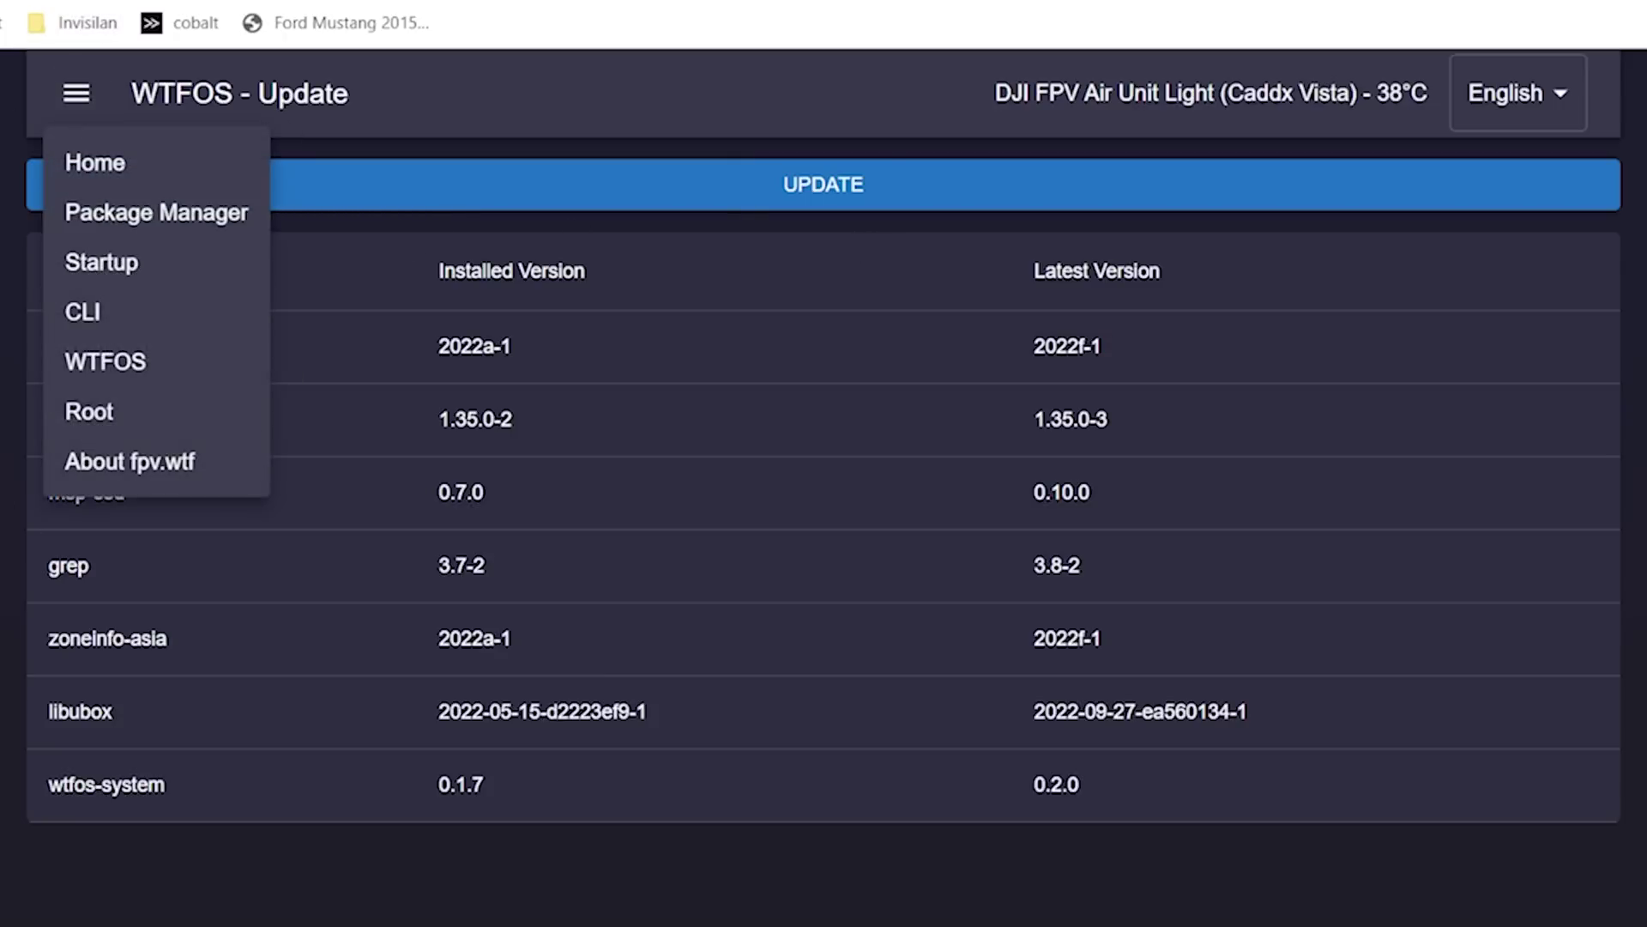
pyautogui.click(64, 533)
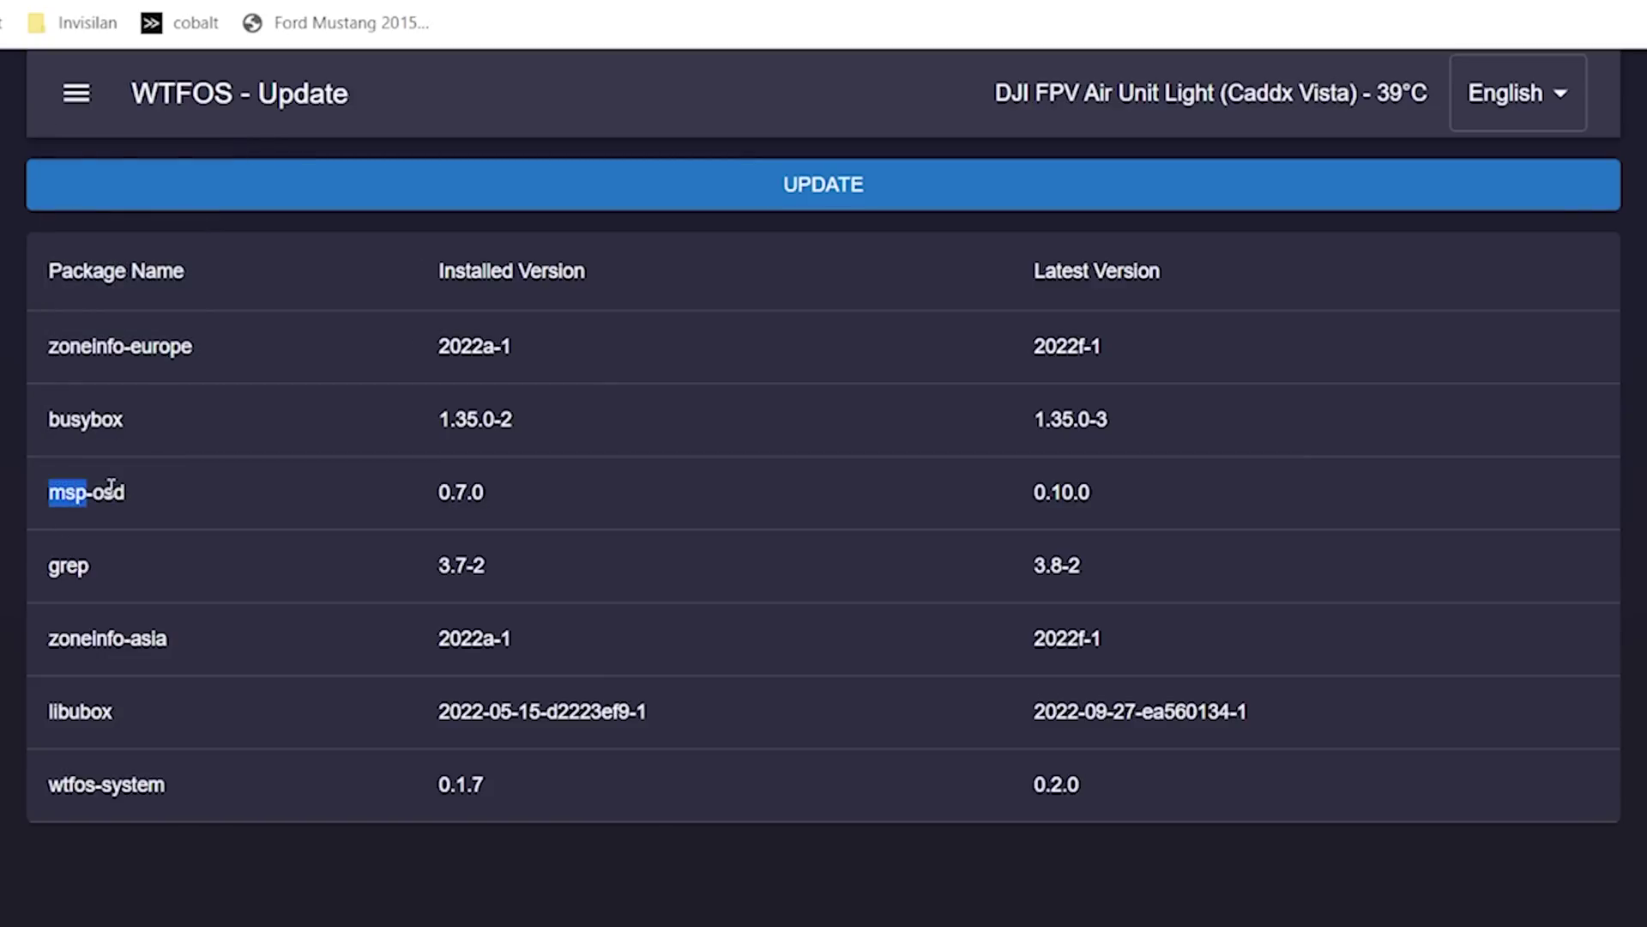
pyautogui.click(75, 95)
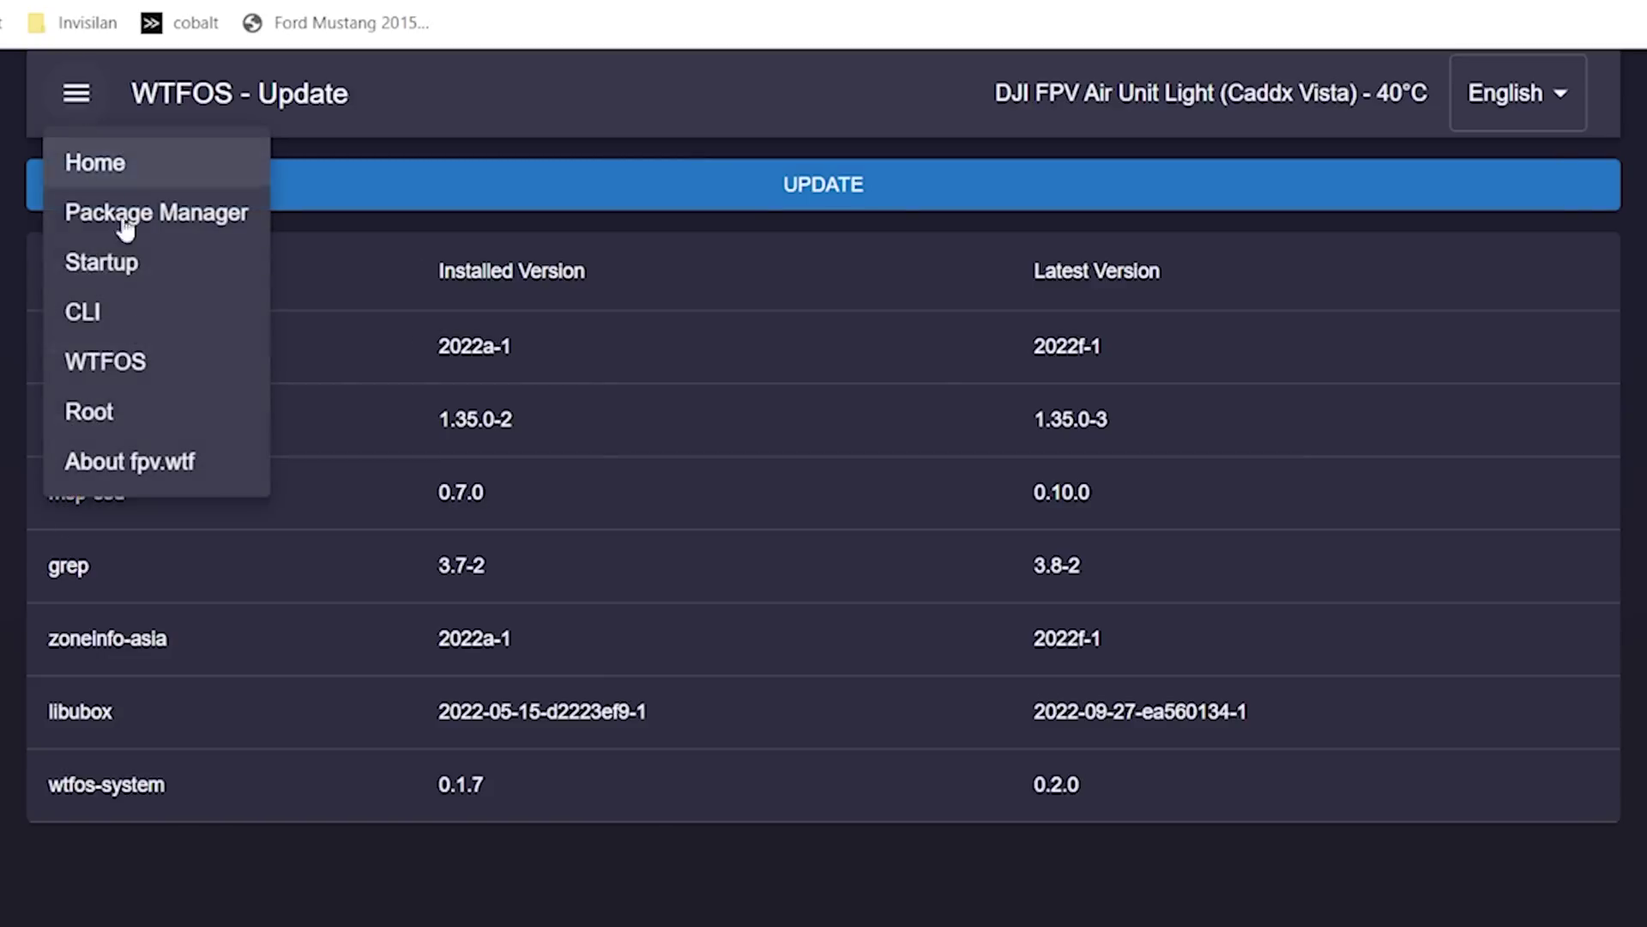
pyautogui.click(899, 197)
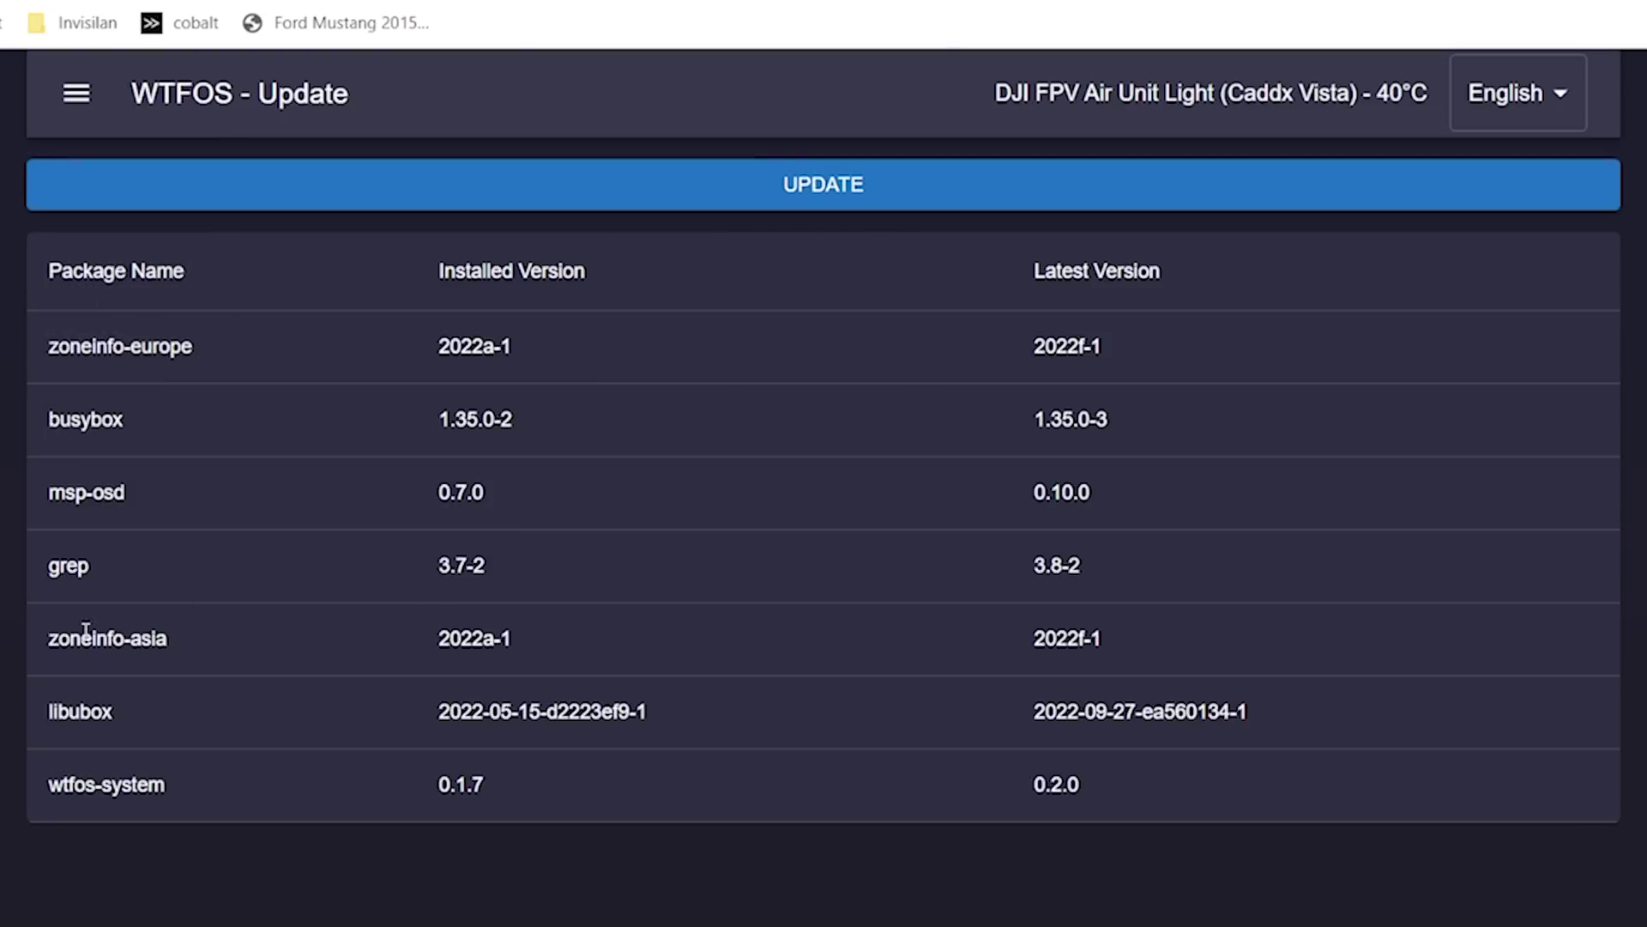
pyautogui.moveTo(72, 487); pyautogui.dragTo(155, 481)
pyautogui.click(429, 508)
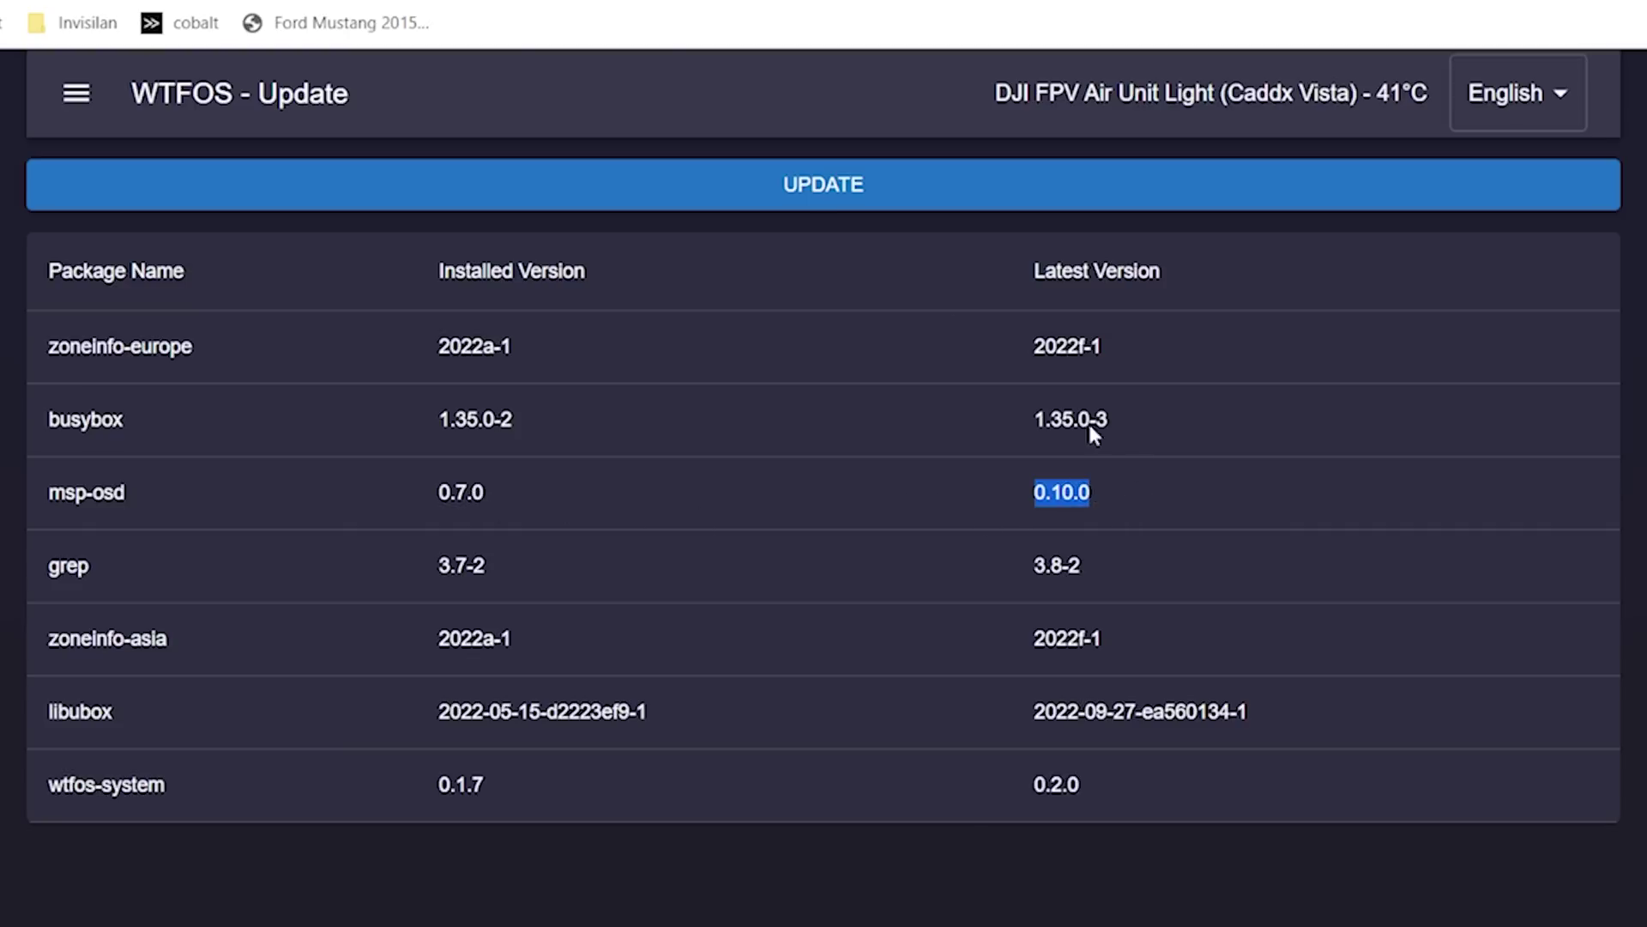
# Step: Run the package update twice; the log reports msp-osd and other downloads failing
pyautogui.click(791, 202)
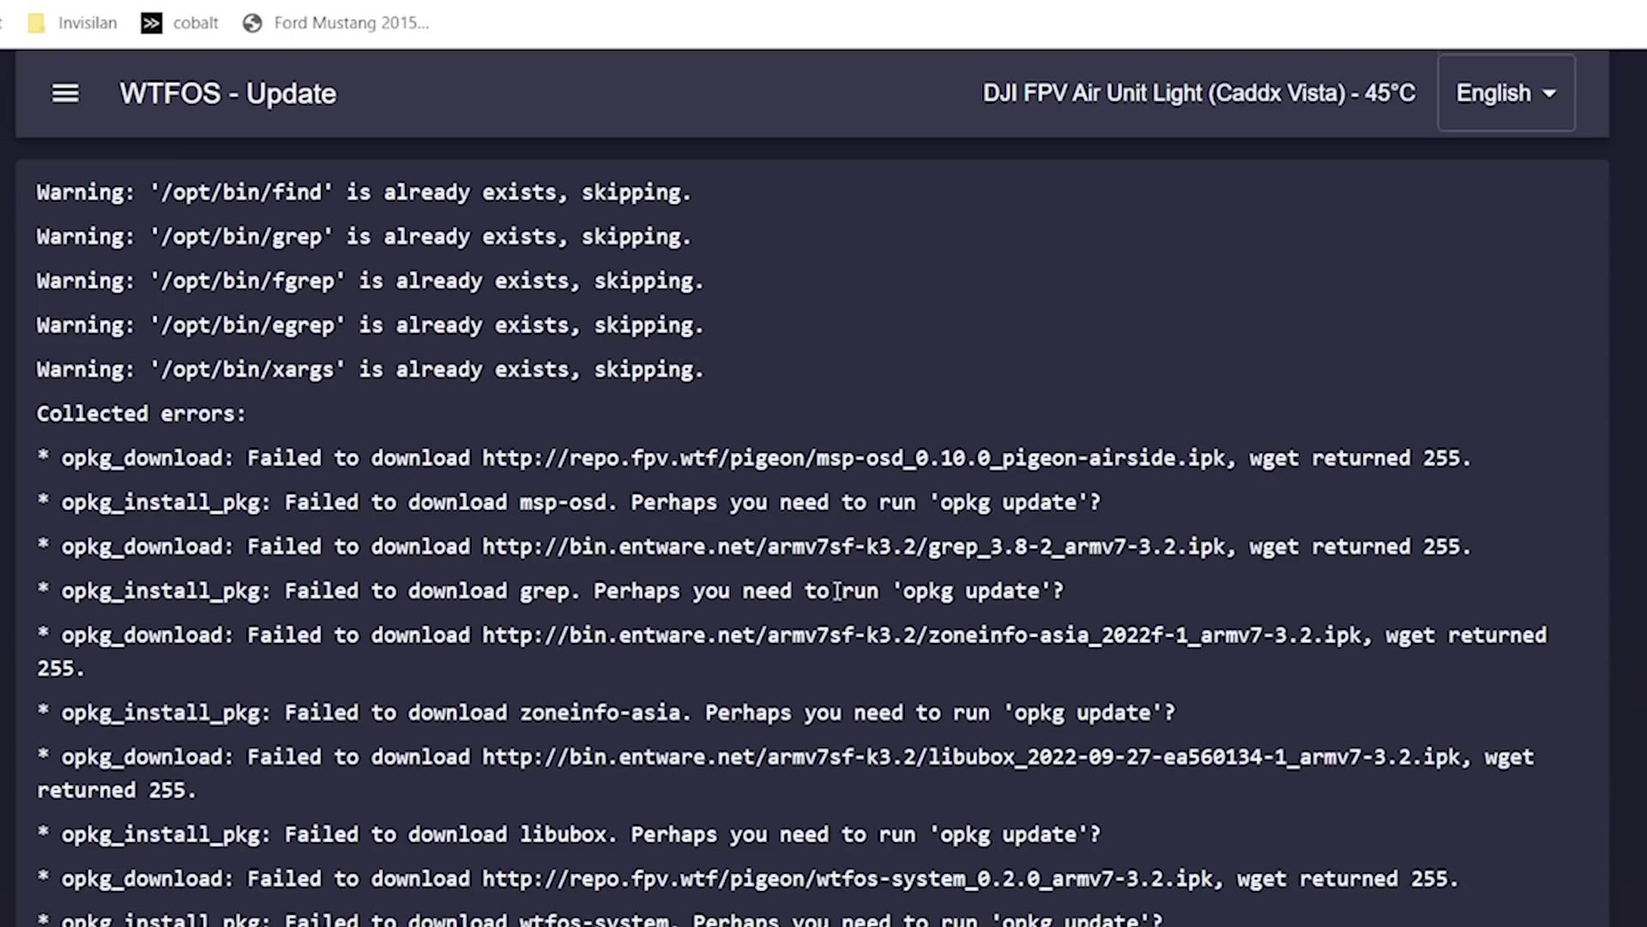
pyautogui.scroll(-2, 836, 592)
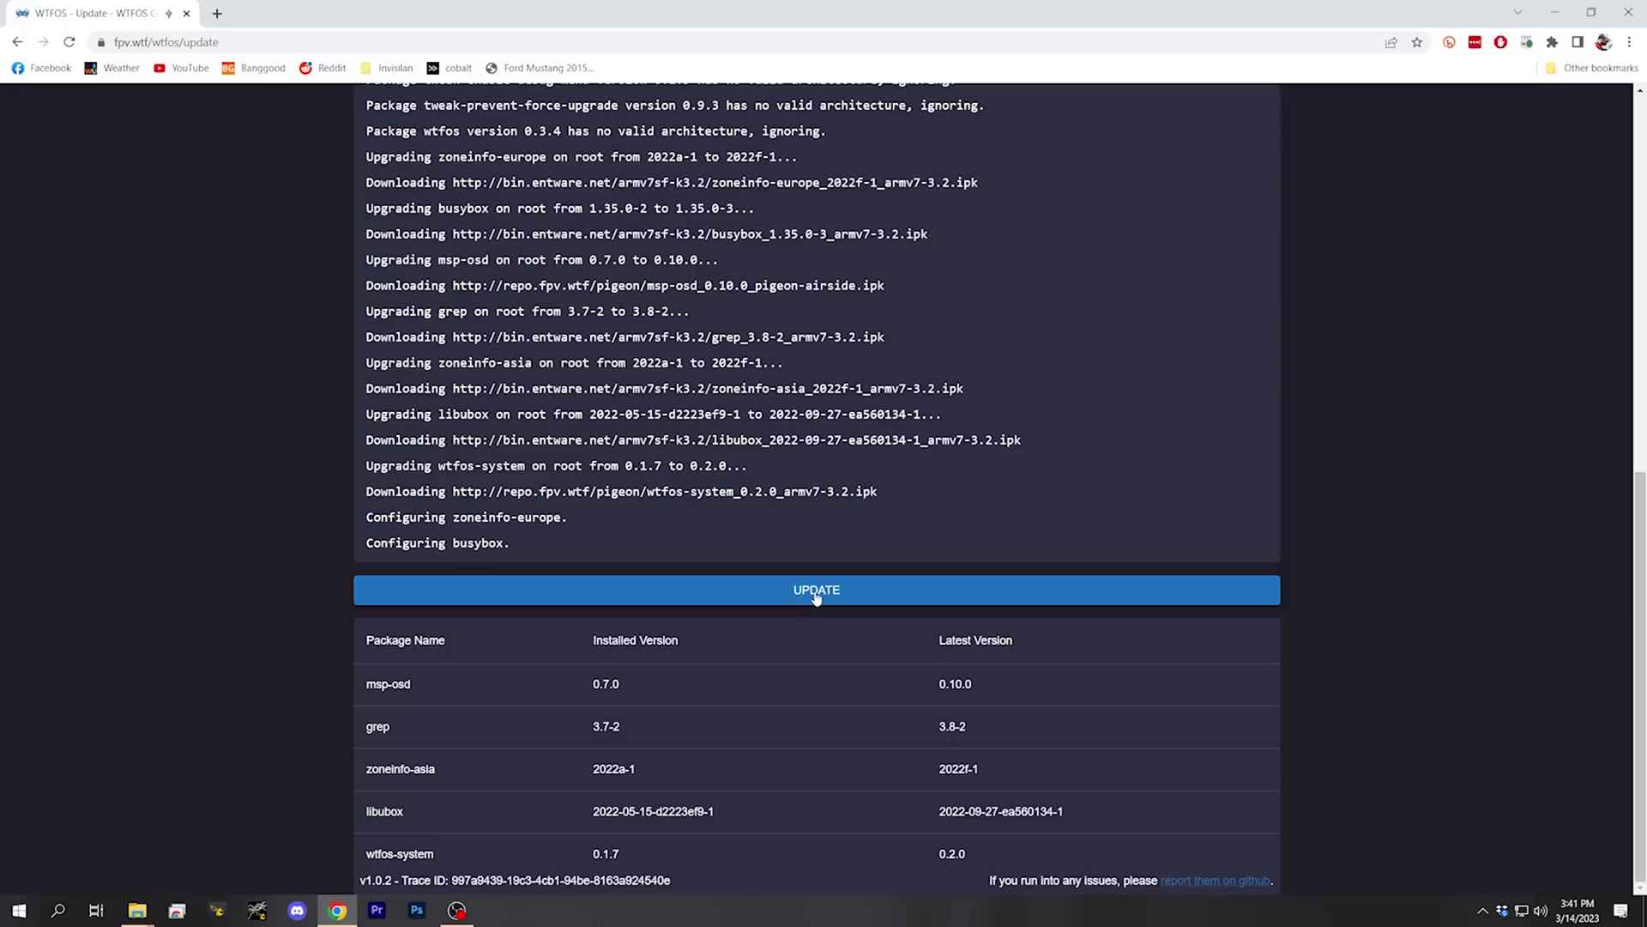
pyautogui.click(816, 592)
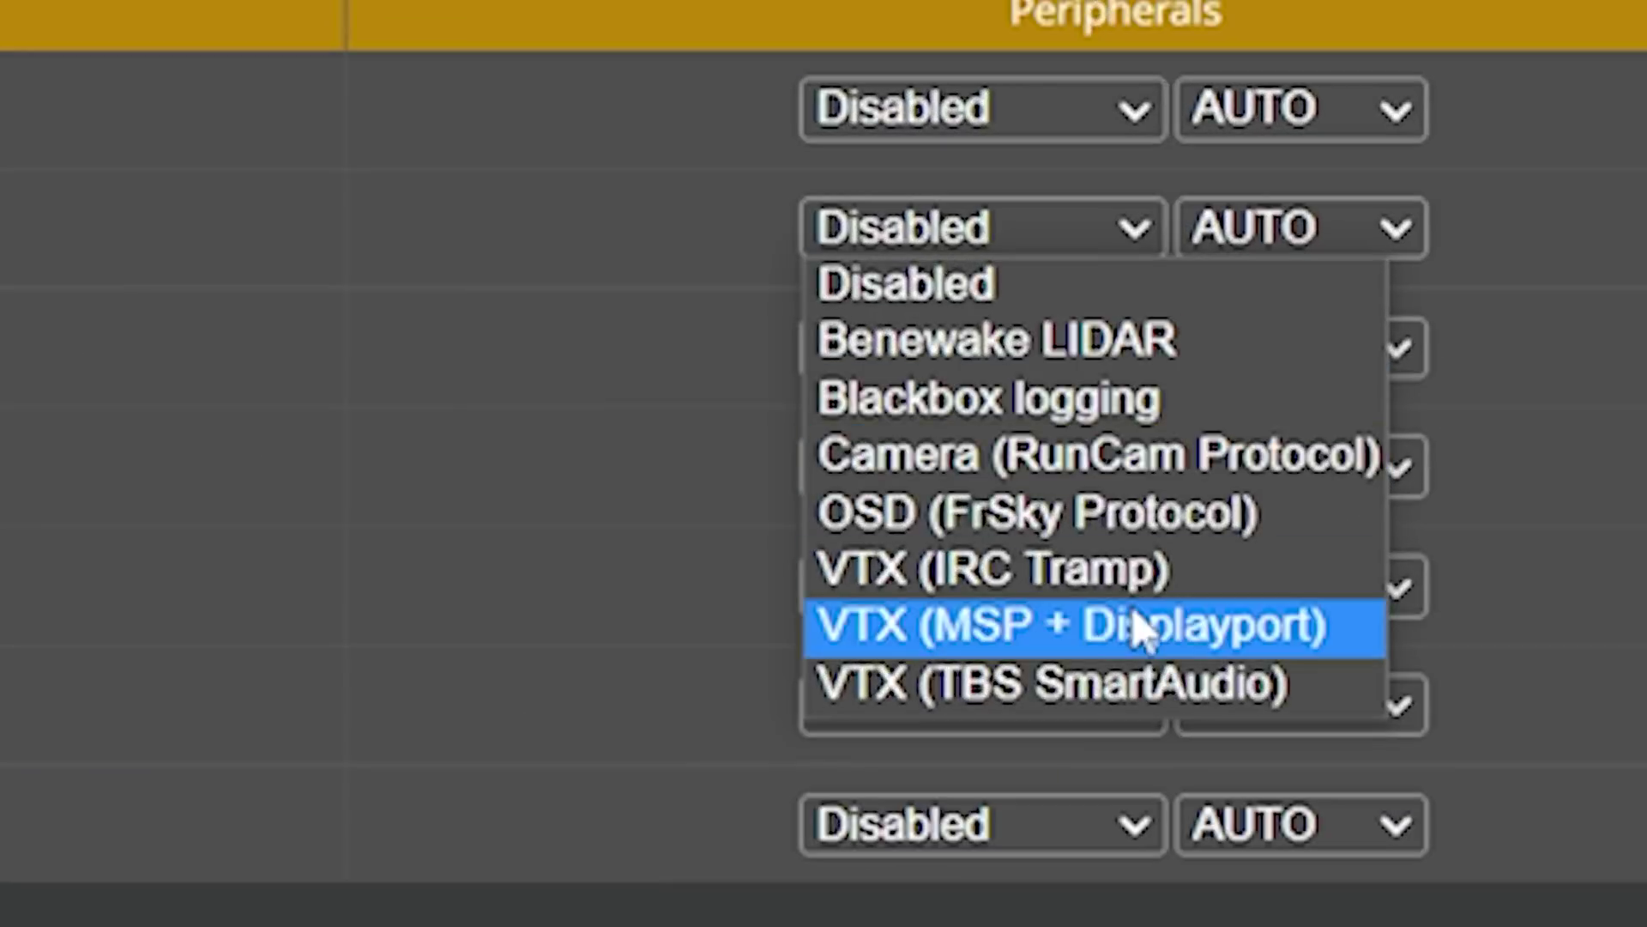
# Step: Set UART1 peripheral to VTX (MSP + Displayport), save and reboot, then show the OSD tab
pyautogui.click(1434, 455)
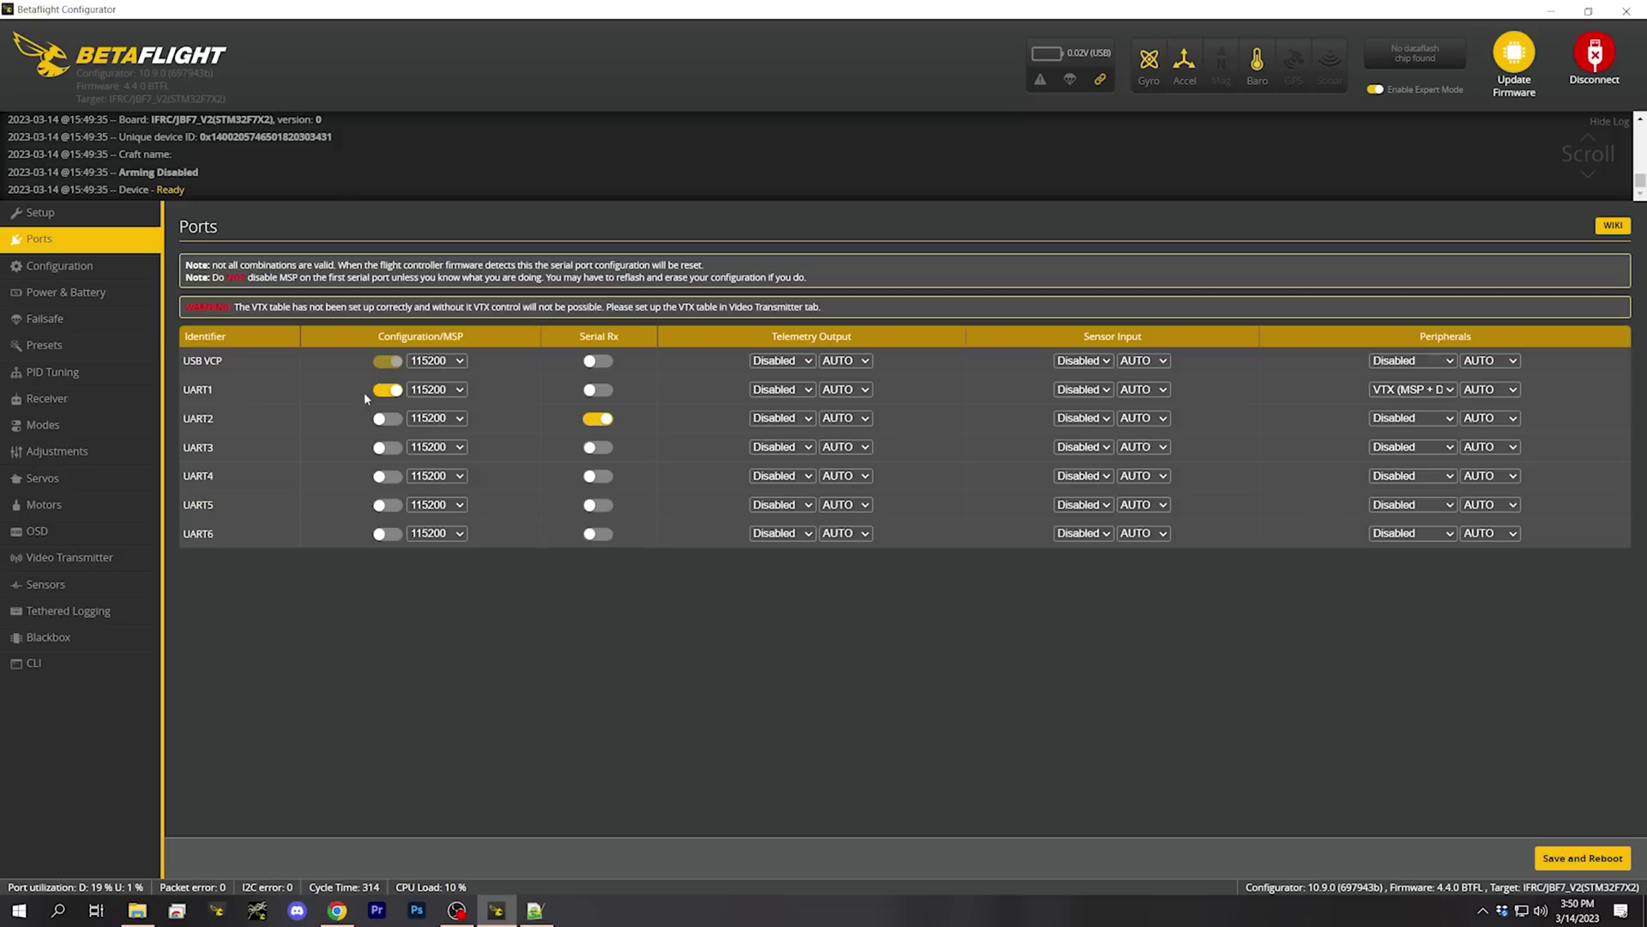
pyautogui.click(1590, 858)
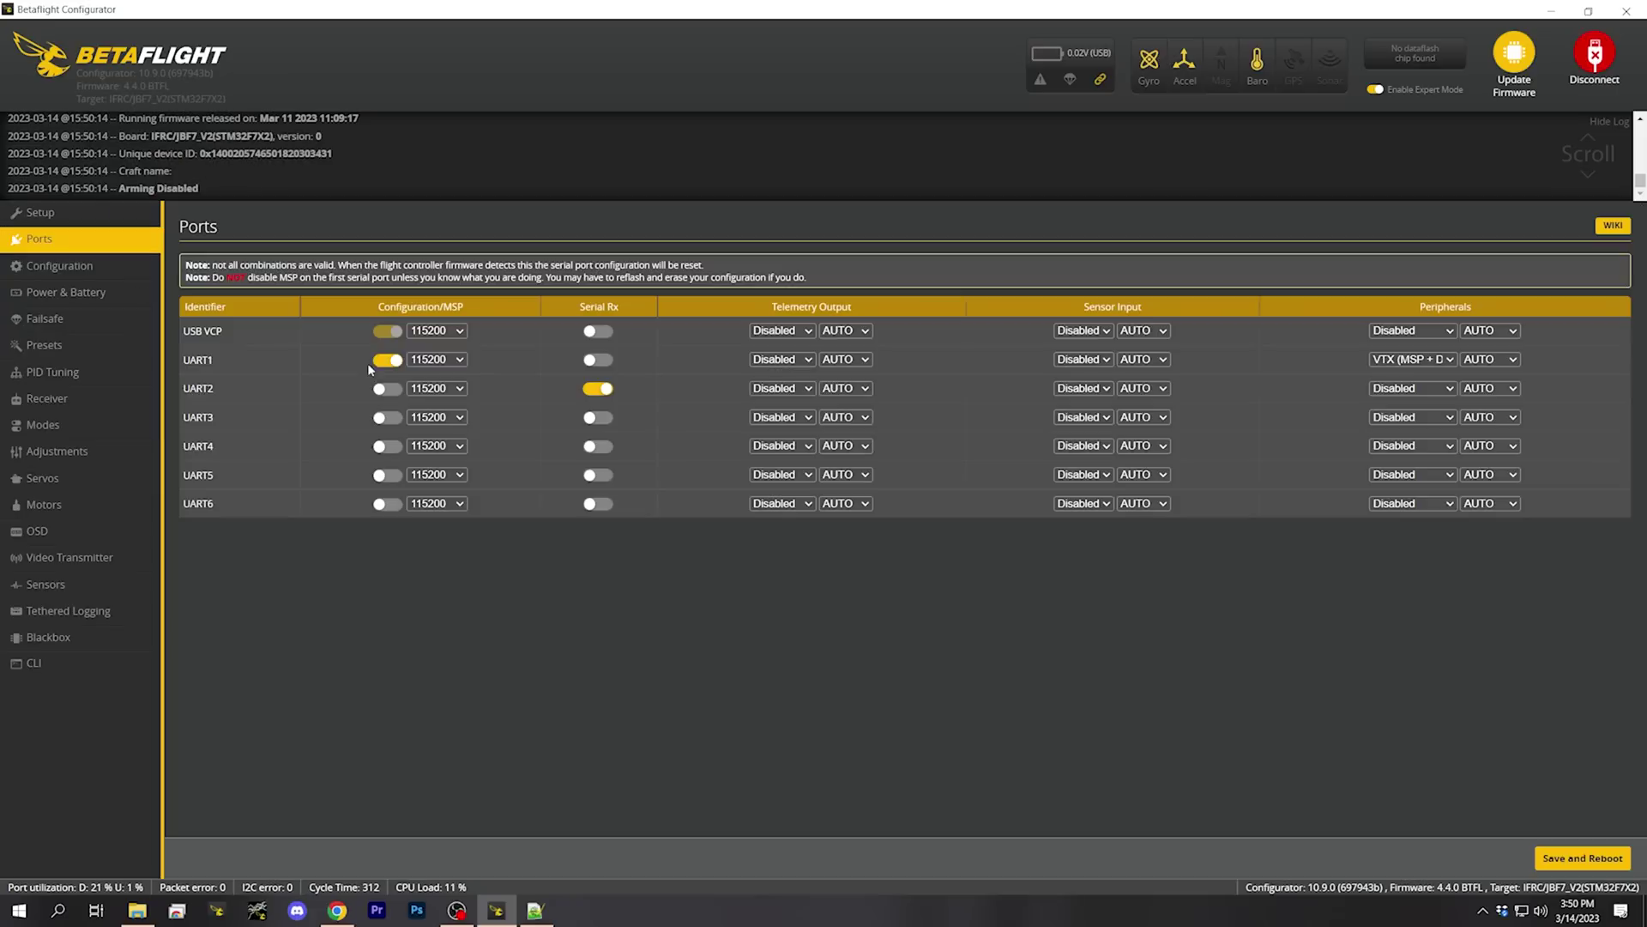
pyautogui.click(71, 533)
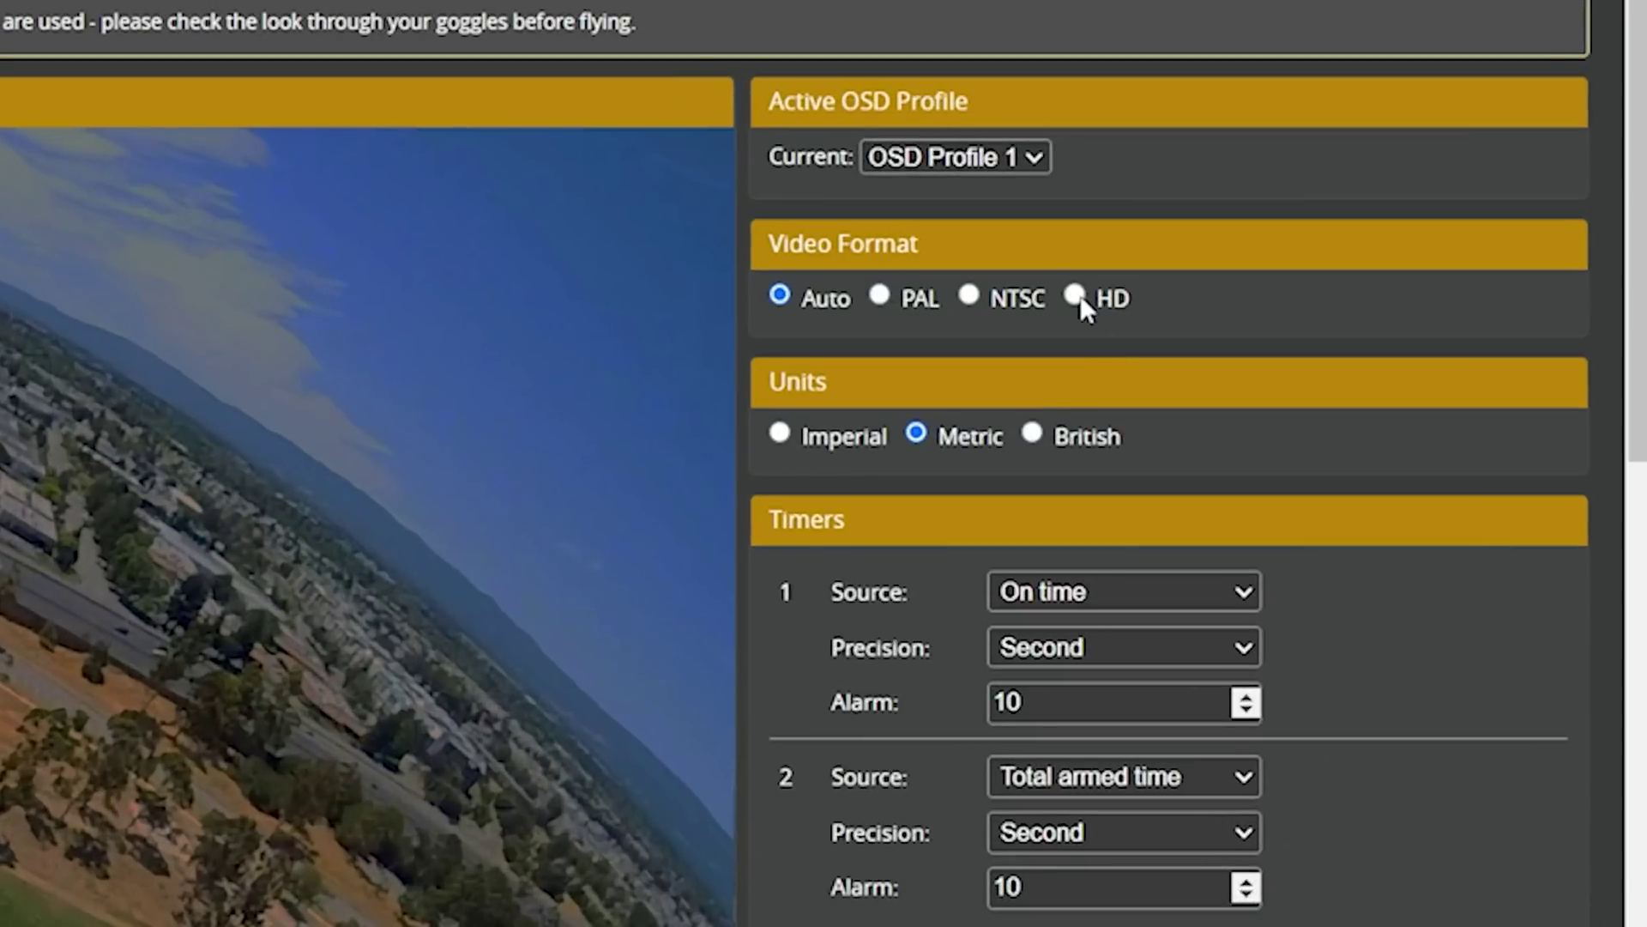
# Step: Select HD instead of Auto under the OSD tab's Video Format
pyautogui.click(1077, 296)
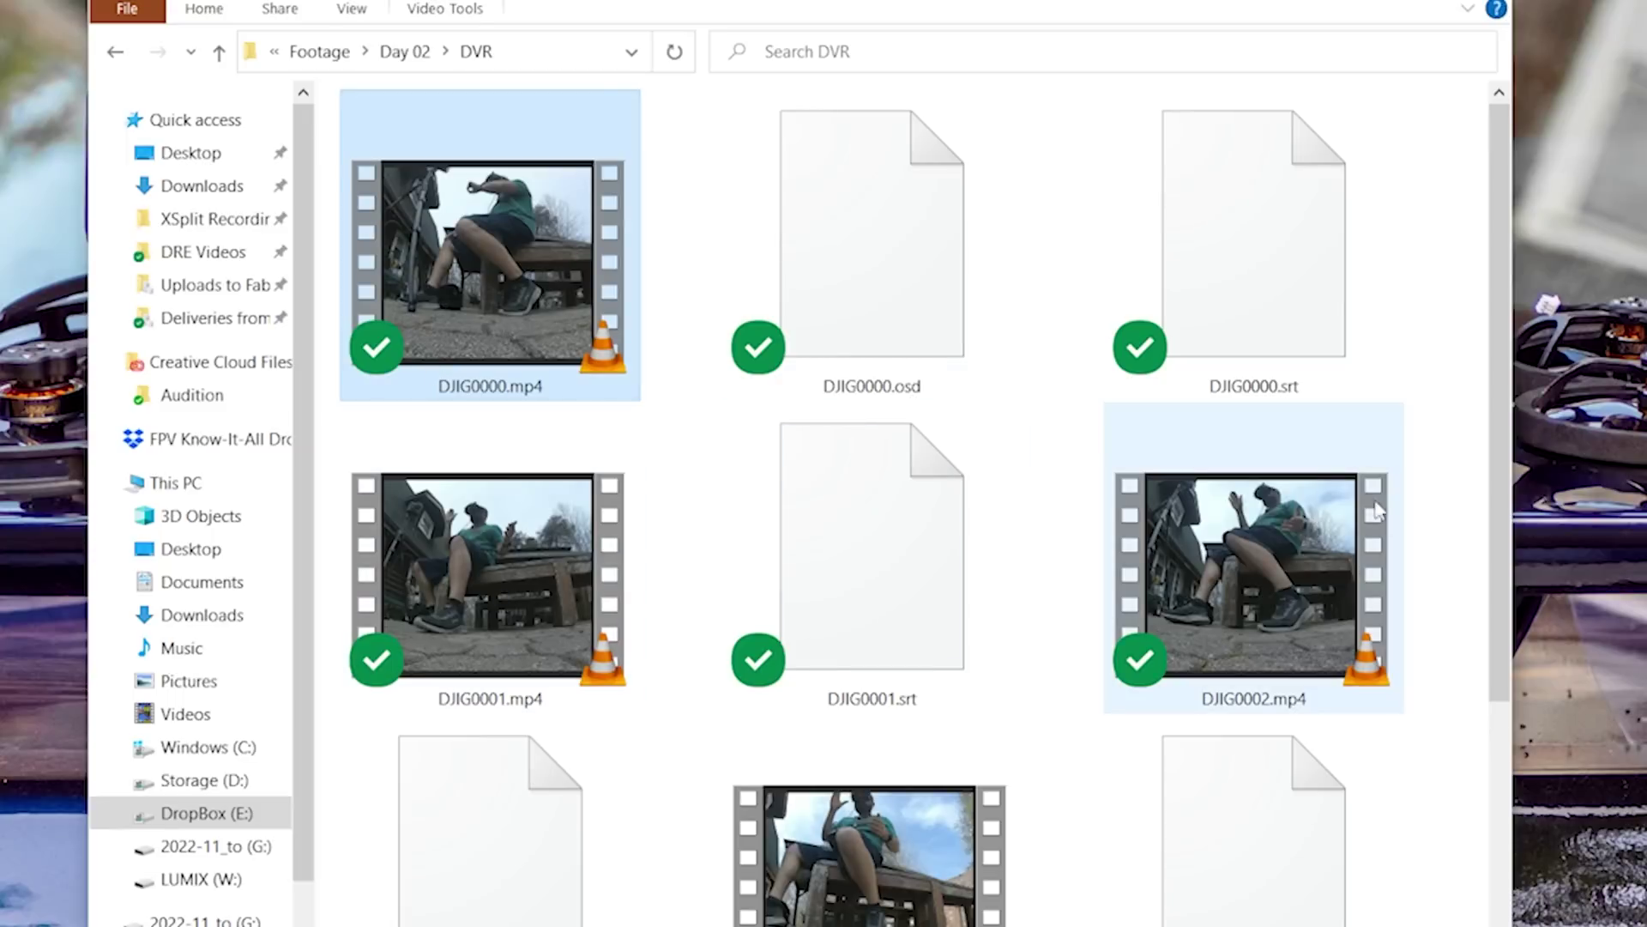
# Step: Select DJIG0000.srt in the Footage > Day 02 > DVR folder
pyautogui.click(1269, 401)
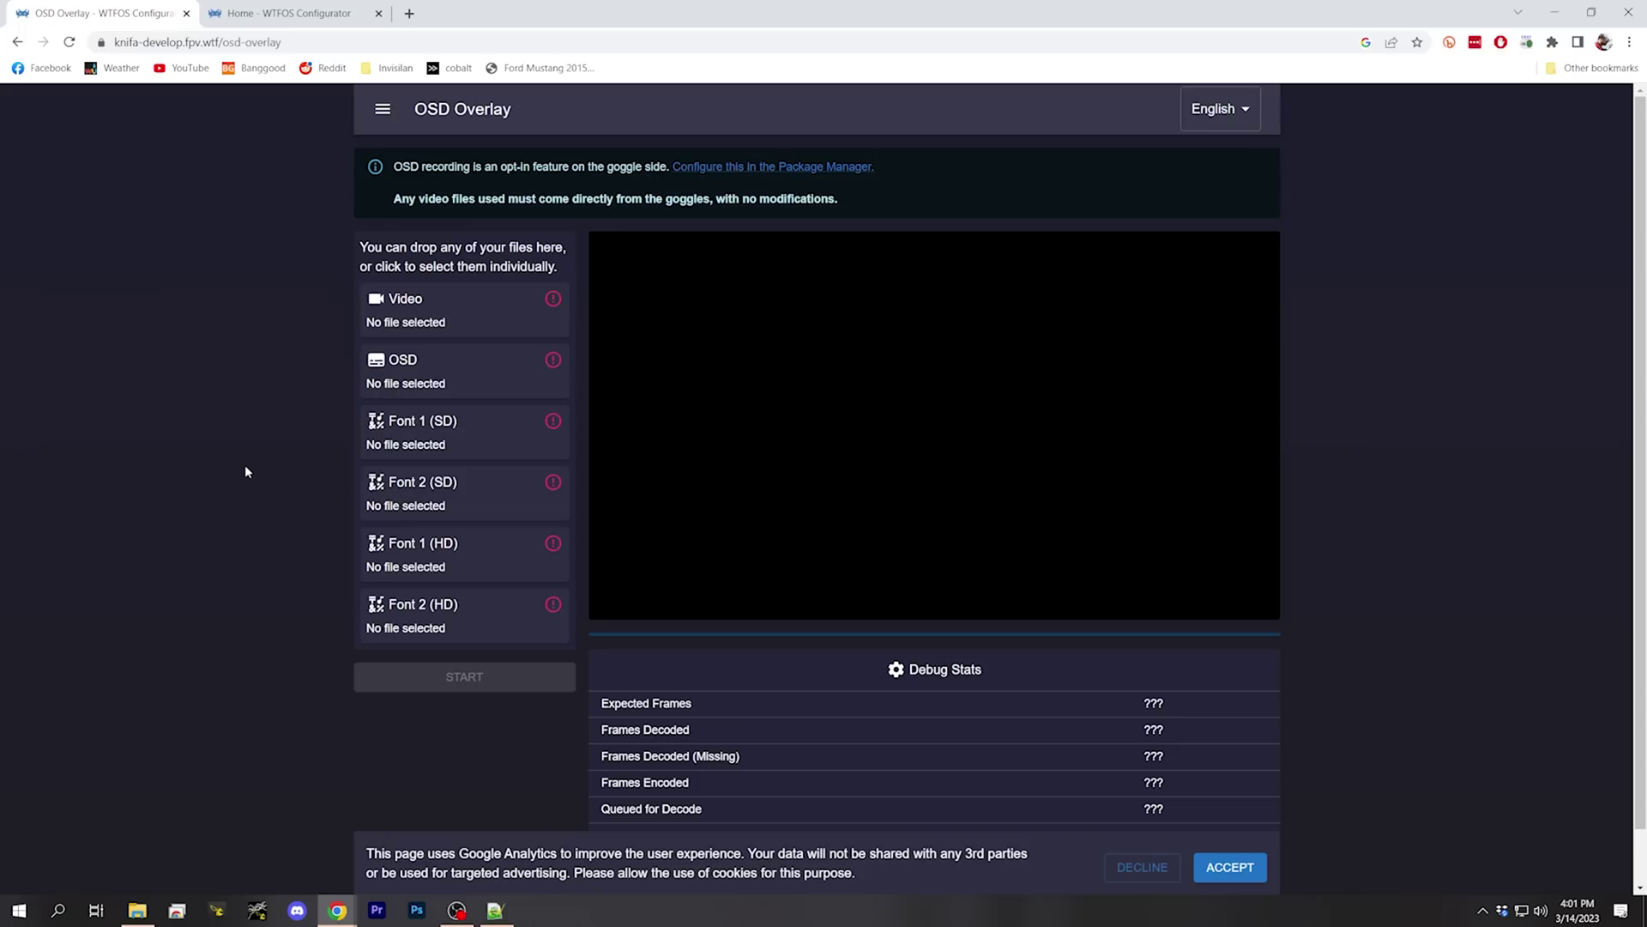
# Step: Navigate the browser to knifa-develop.fpv.wtf/osd-overlay
pyautogui.click(158, 52)
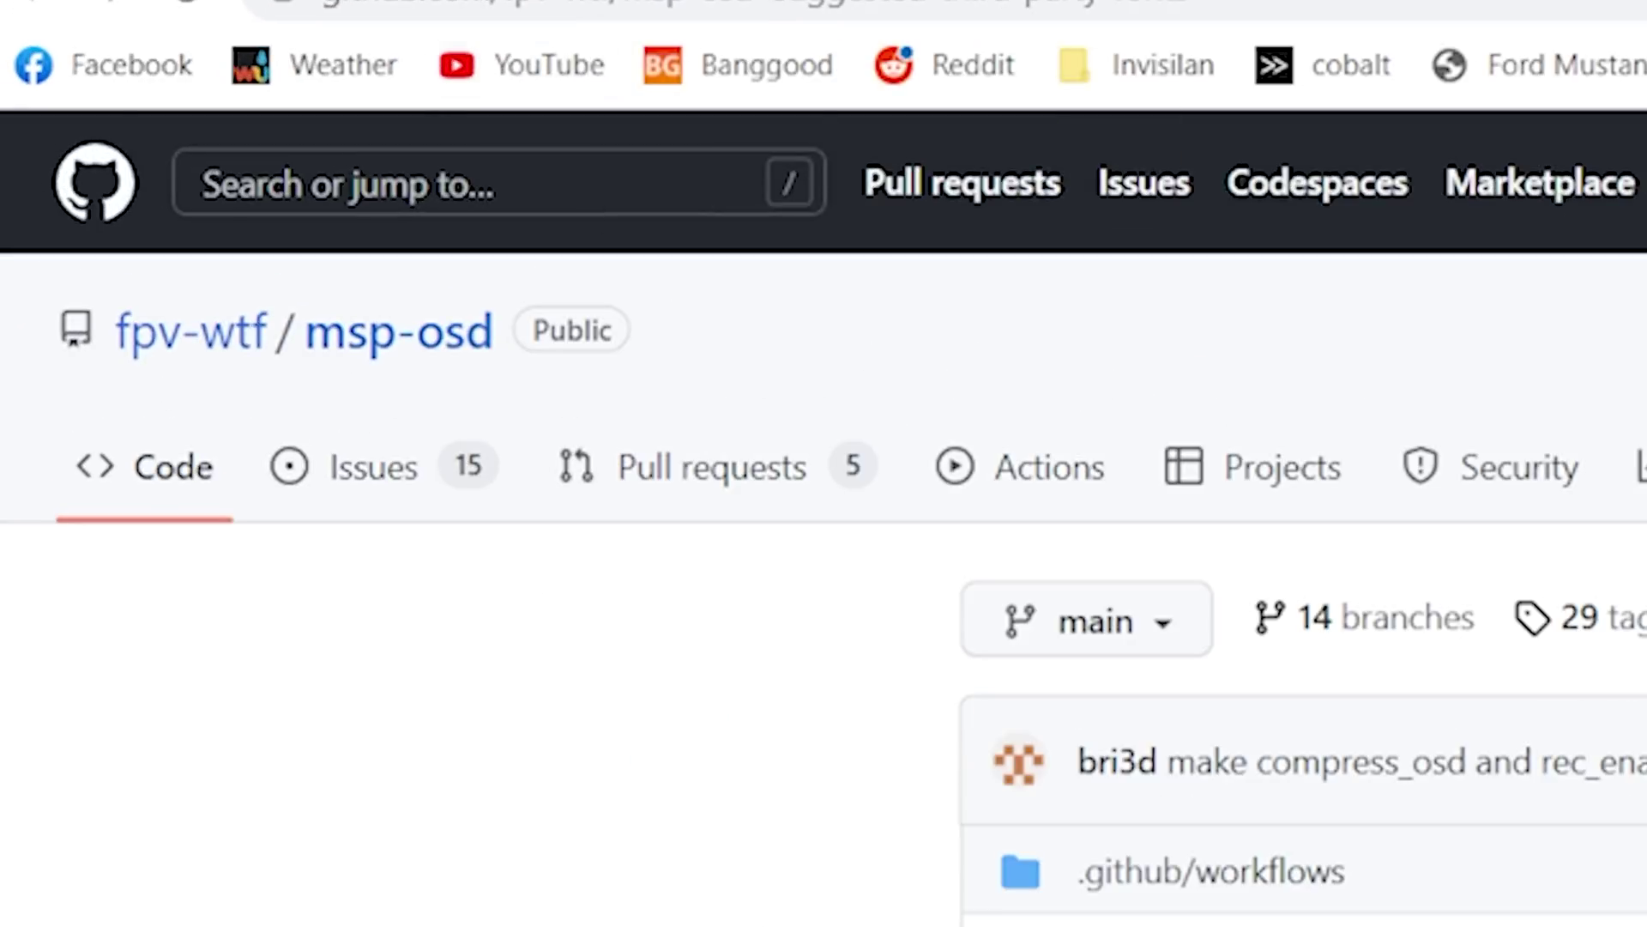
# Step: Scroll the msp-osd README down to the Suggested Third Party Fonts heading and highlight it
pyautogui.scroll(-3, 686, 515)
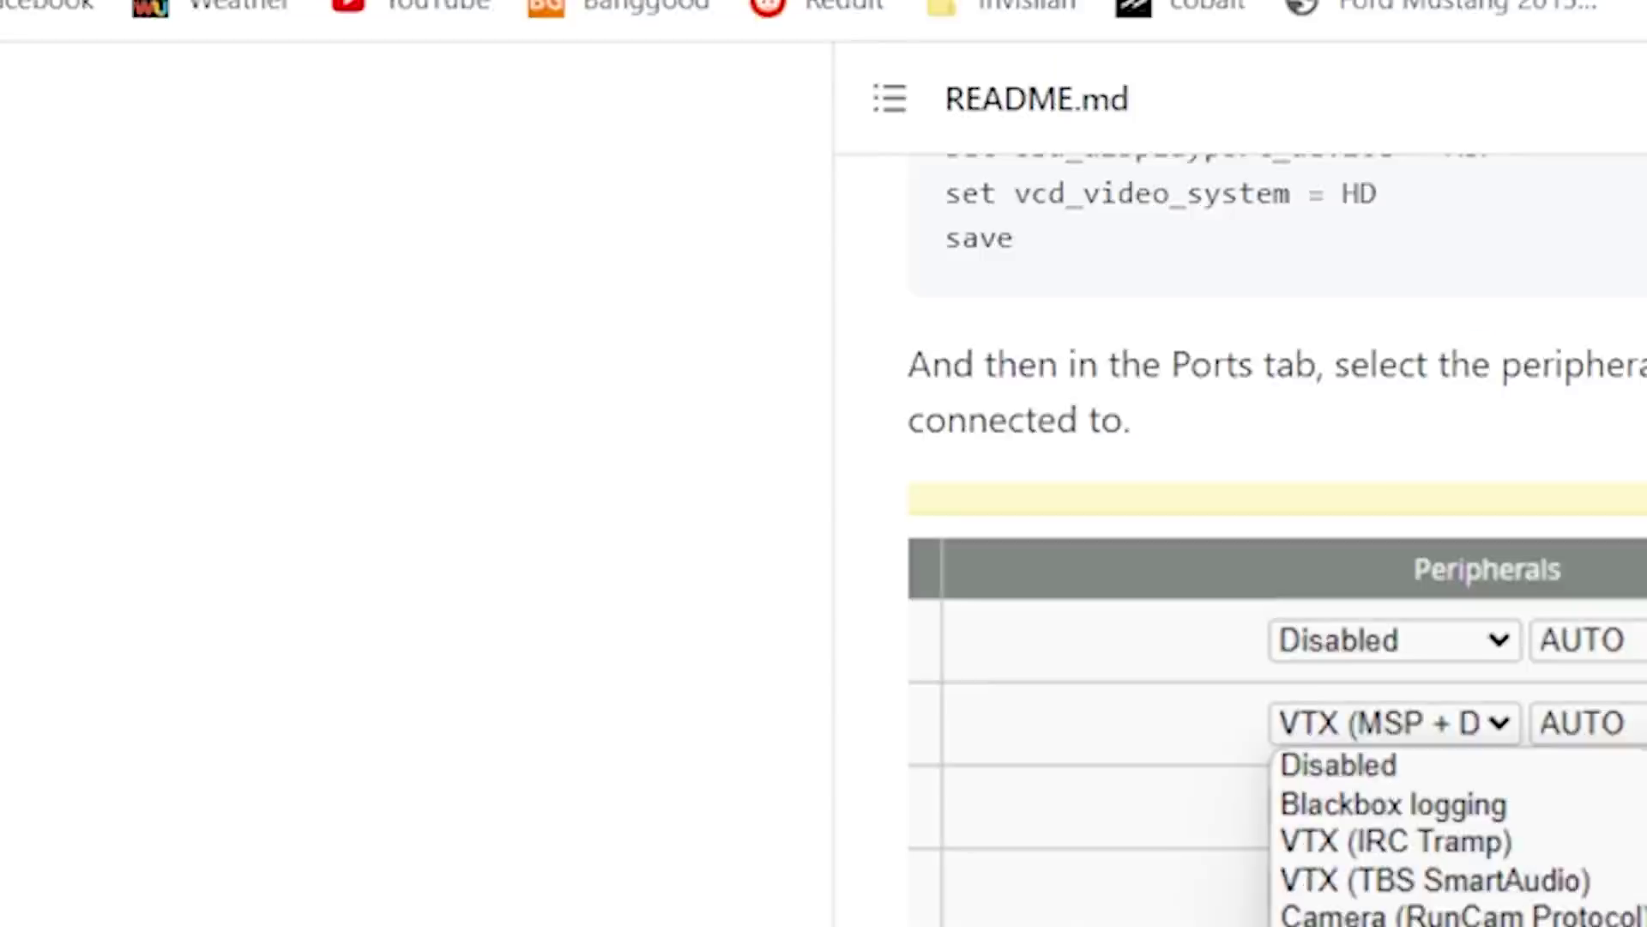
pyautogui.scroll(-15, 823, 464)
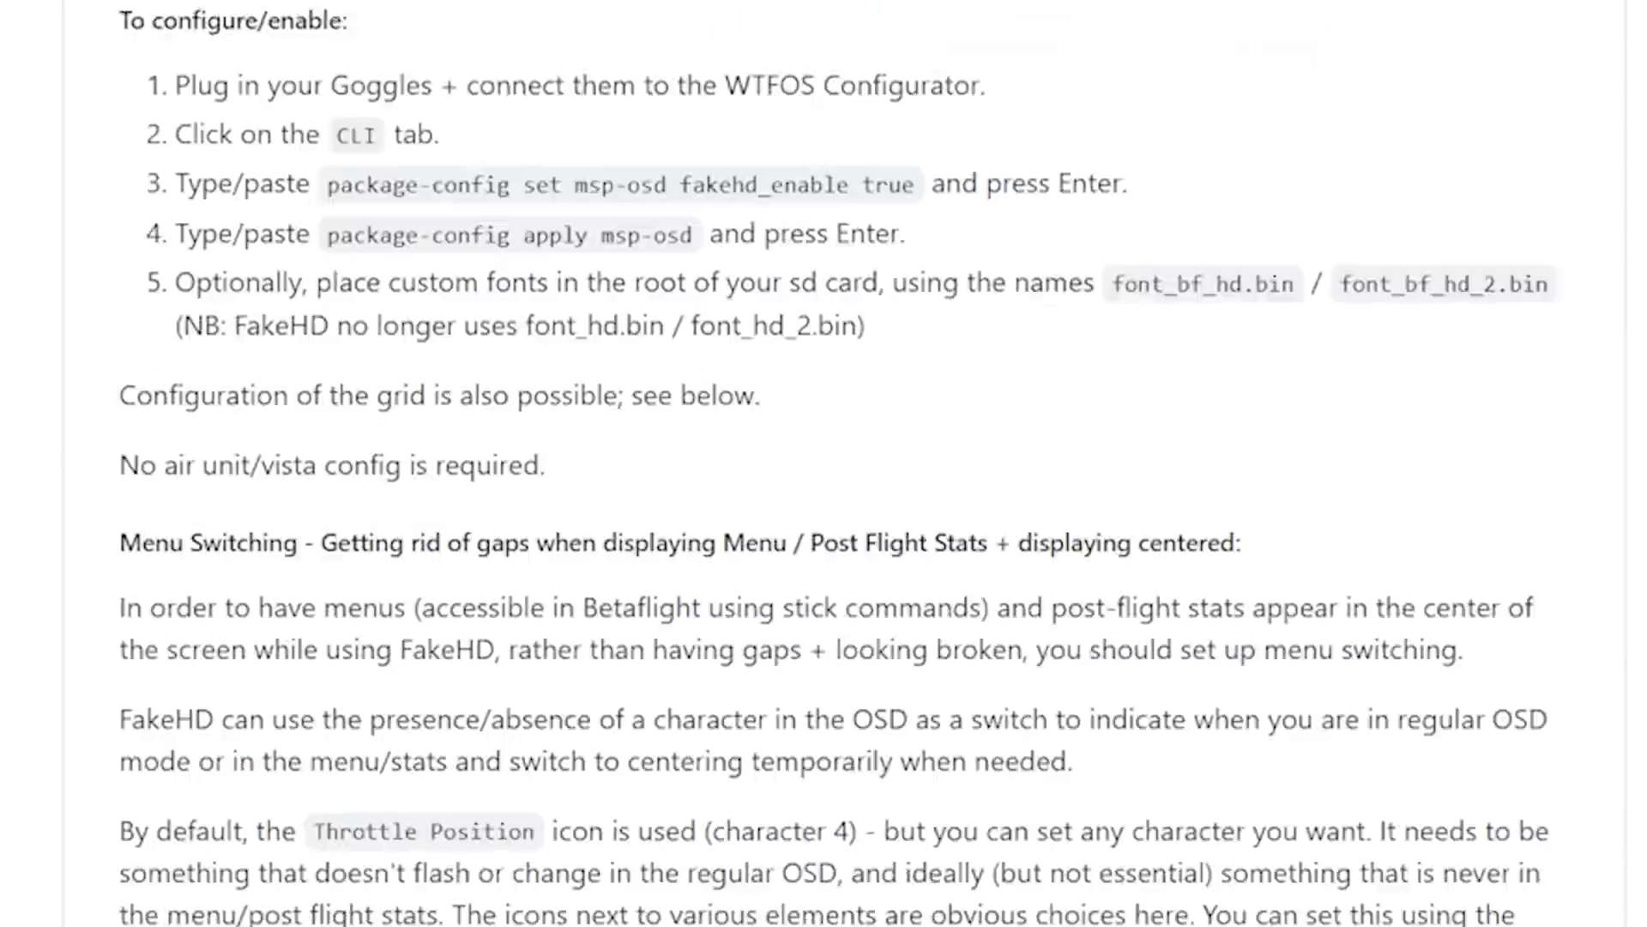
pyautogui.scroll(-20, 824, 463)
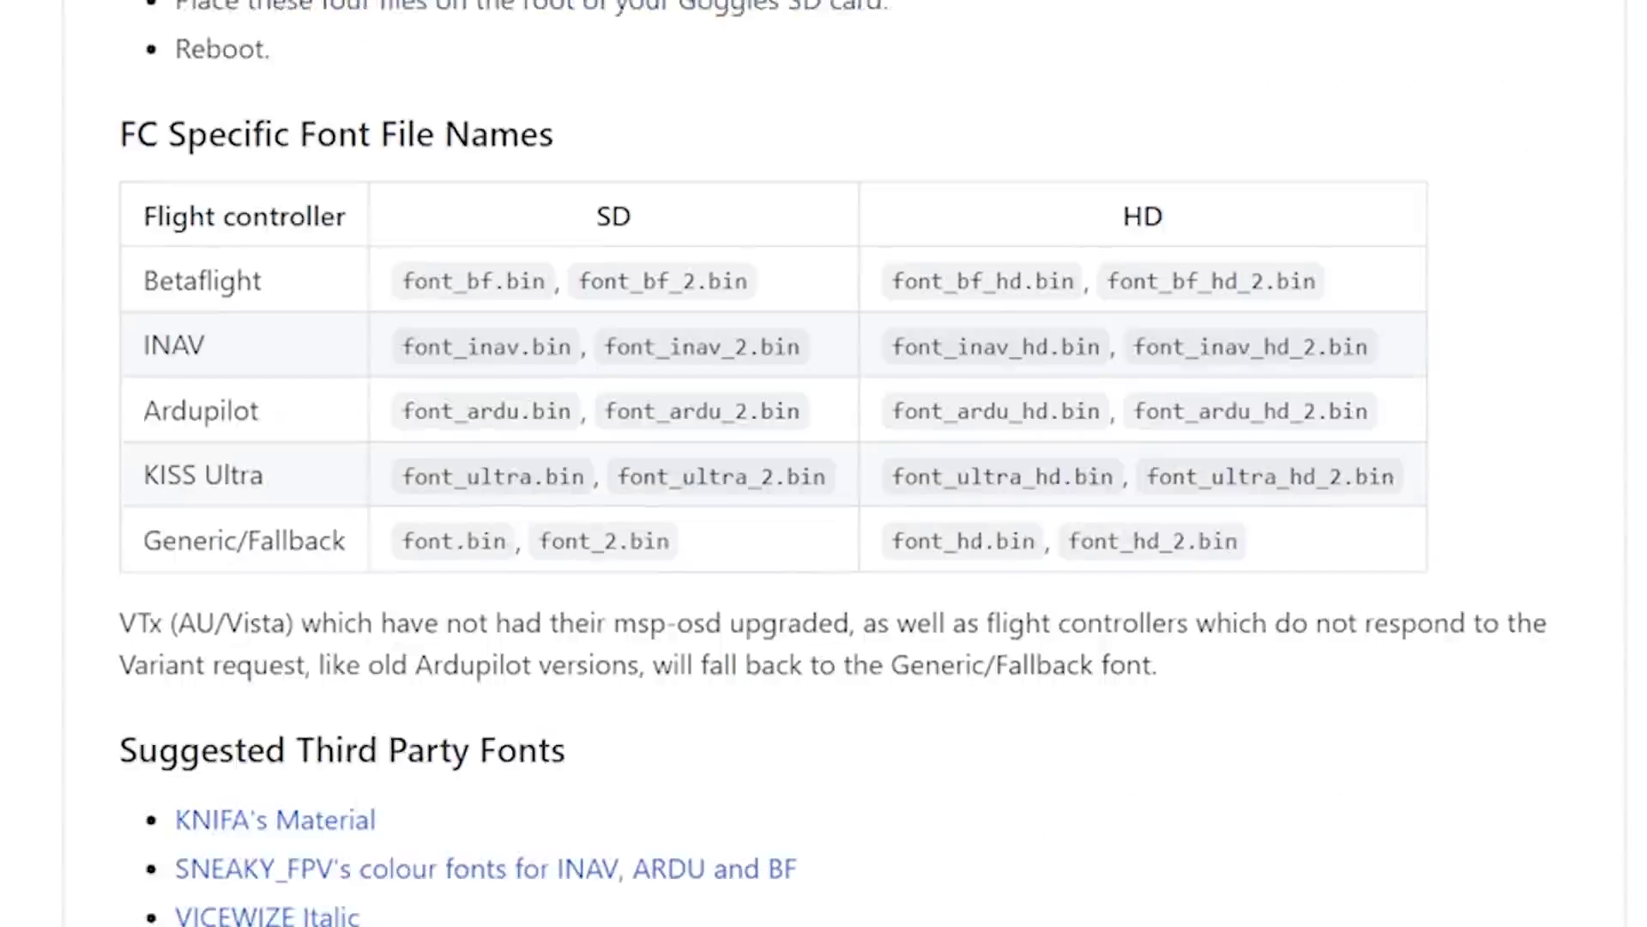
pyautogui.scroll(10, 823, 463)
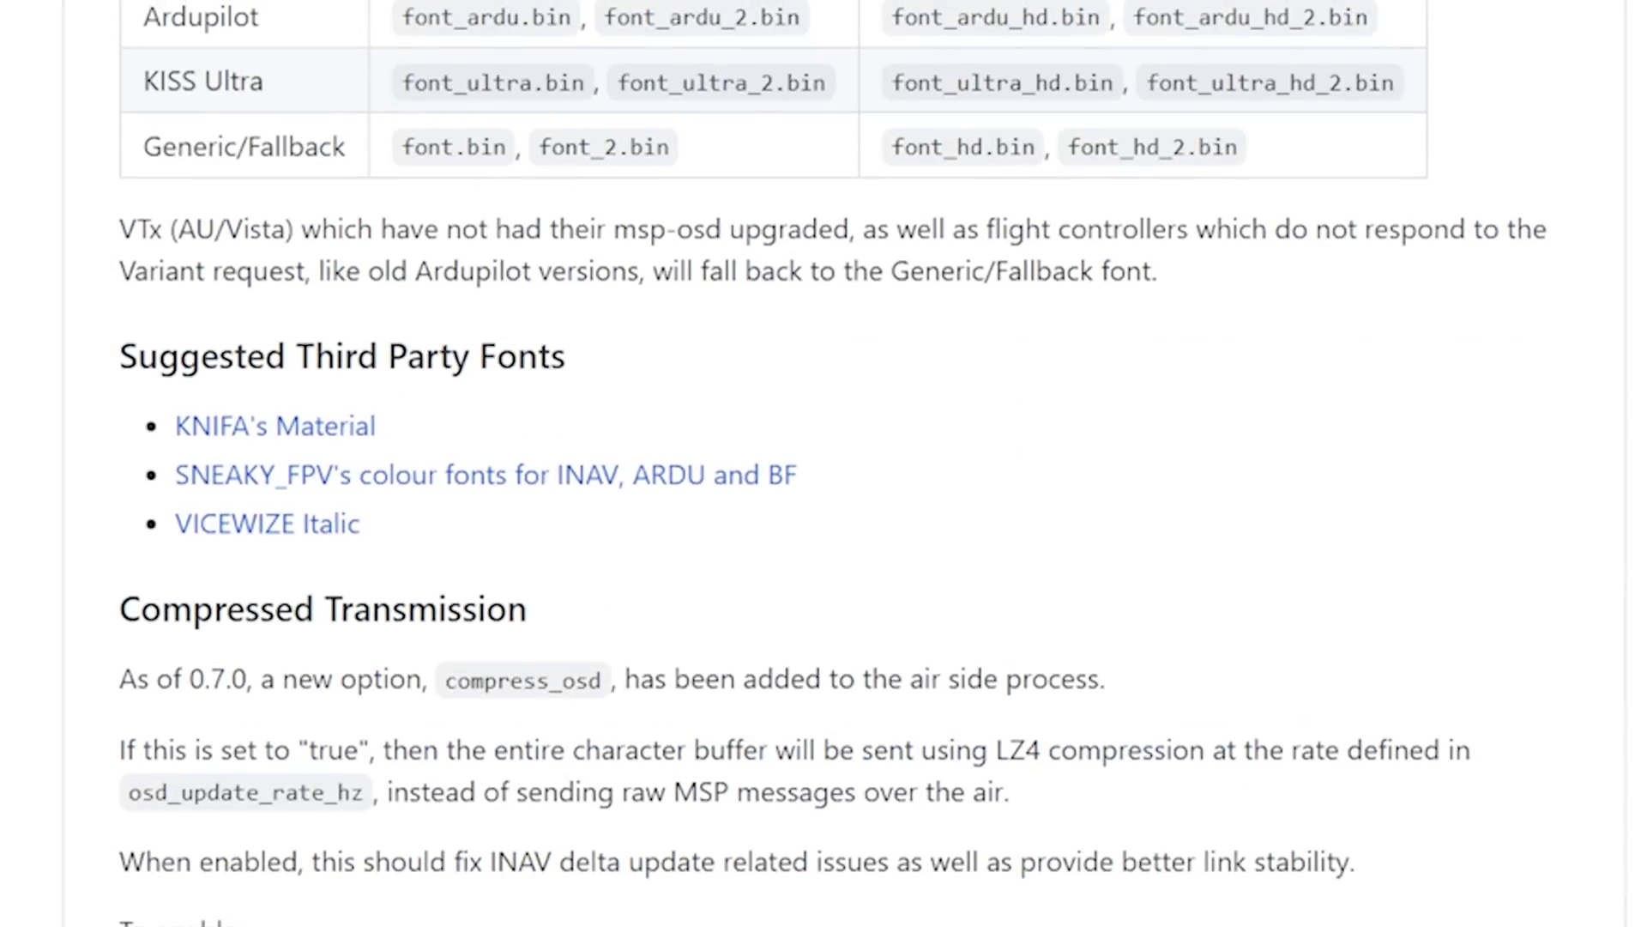
pyautogui.moveTo(139, 355); pyautogui.dragTo(537, 360)
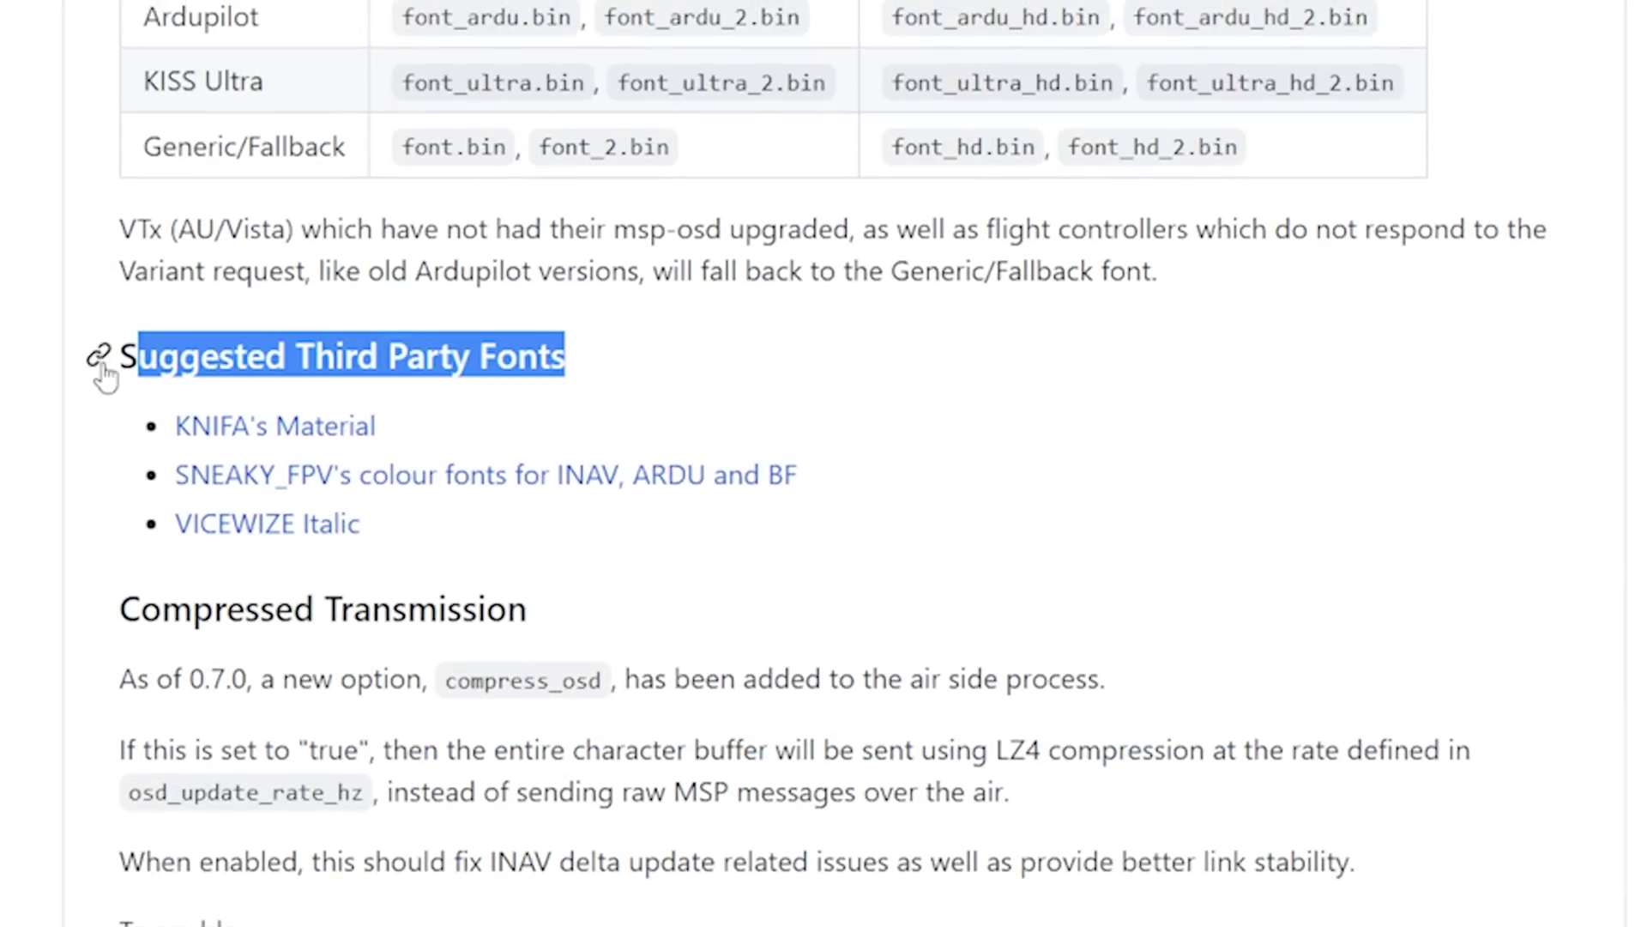
pyautogui.click(970, 371)
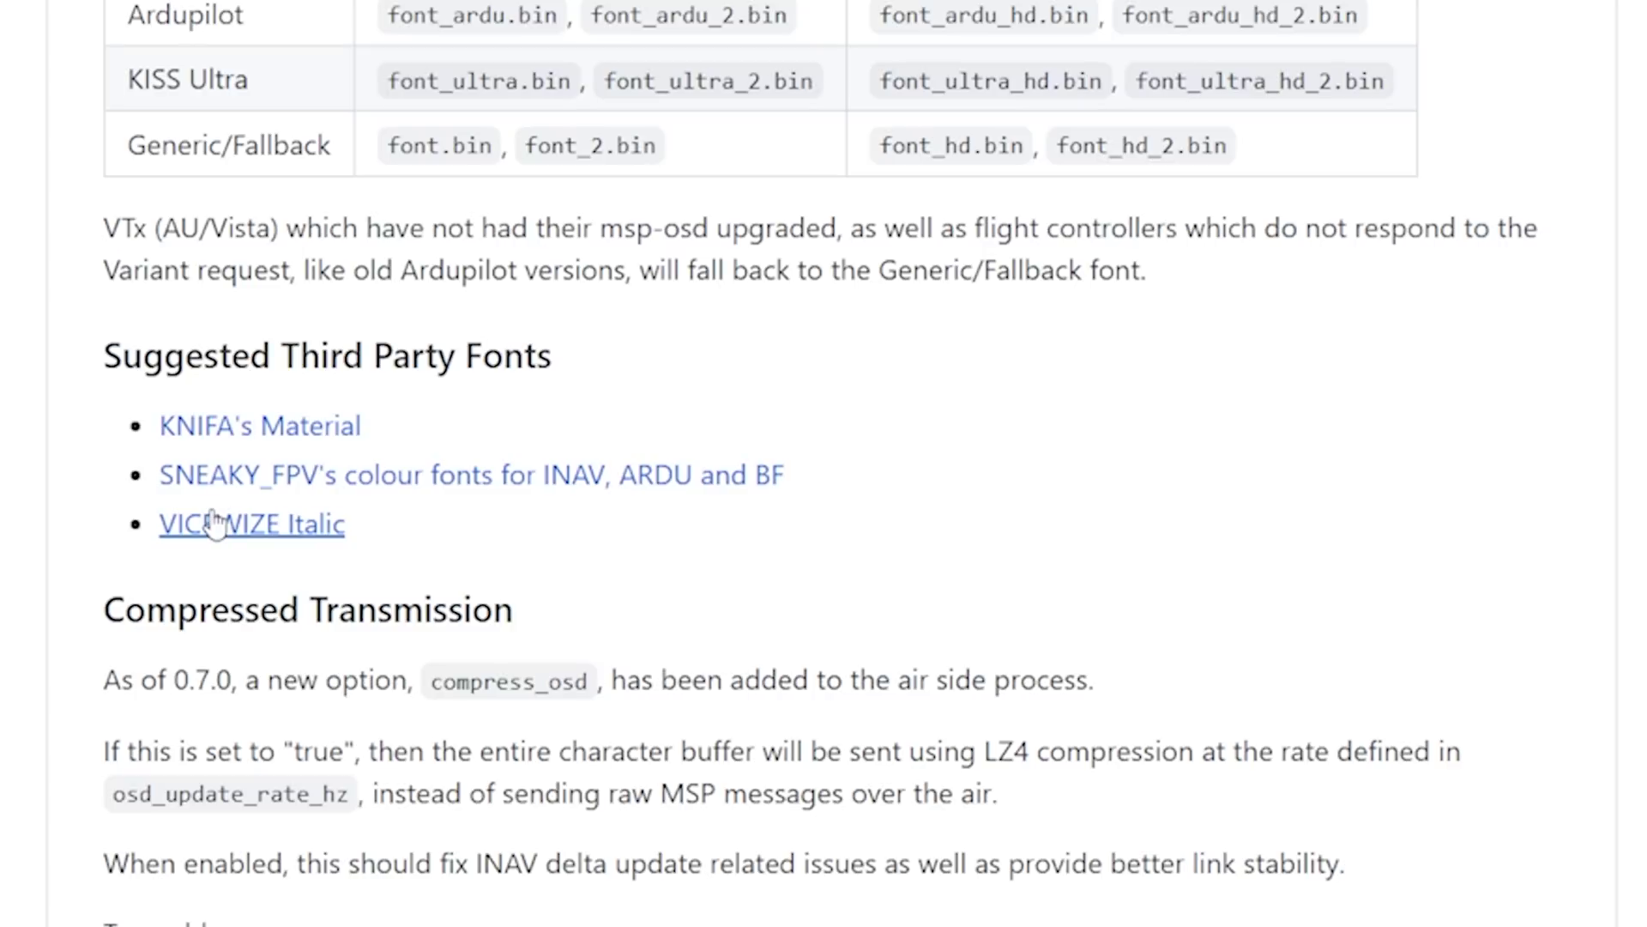
# Step: Open the VICEWIZE Italic font release page and scroll through it
pyautogui.click(260, 427)
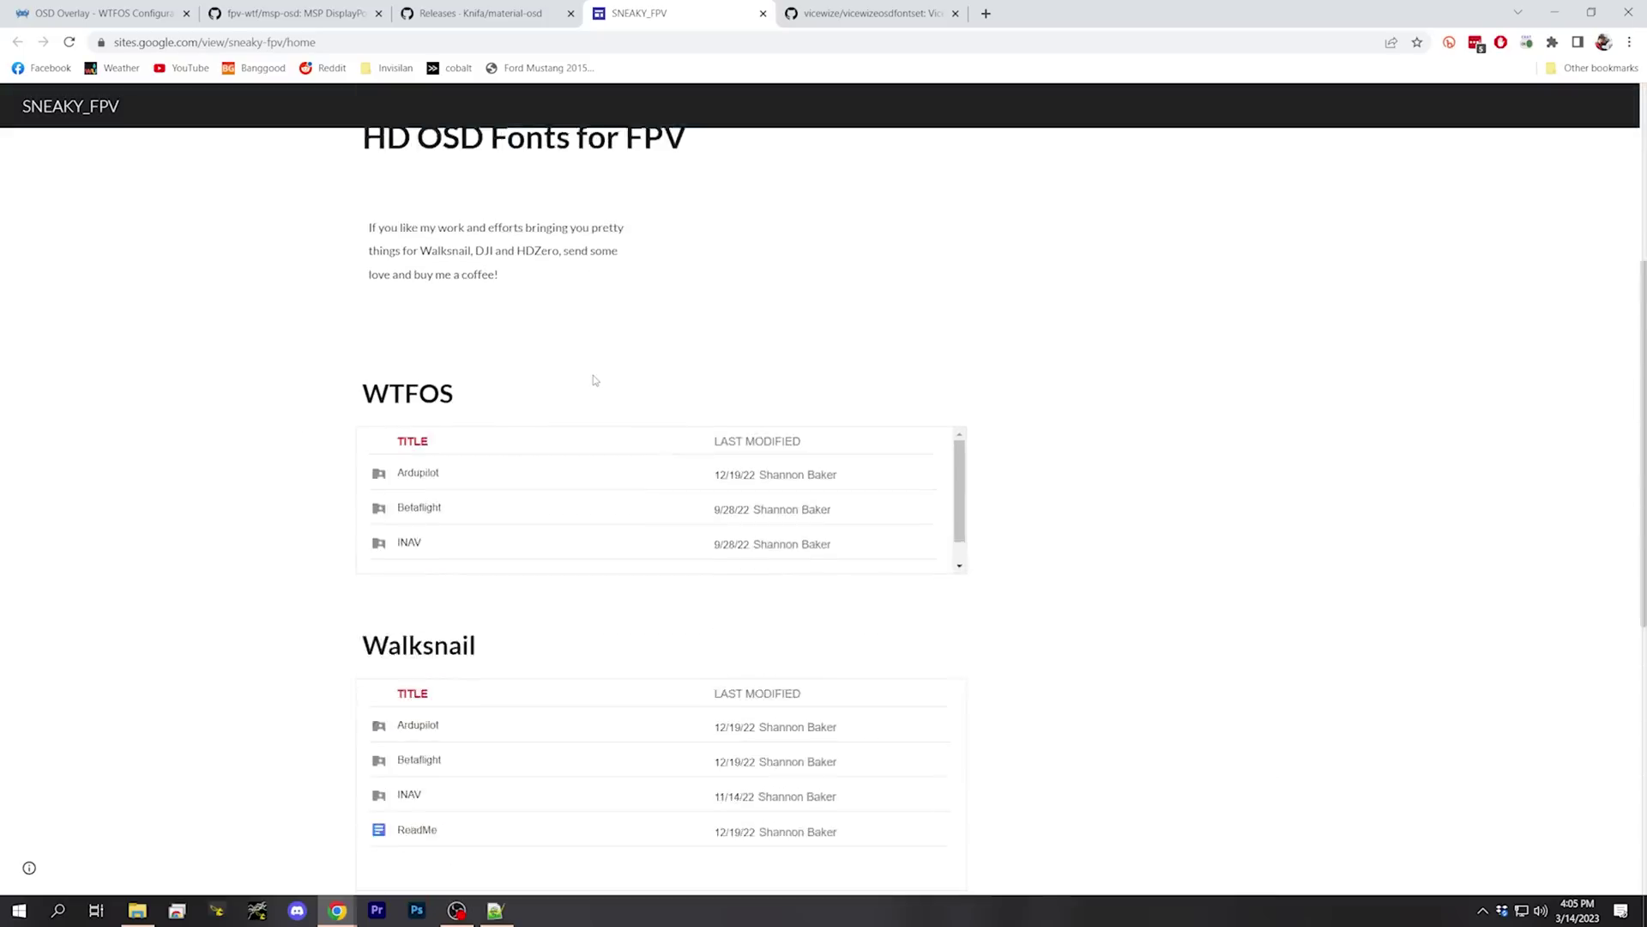
pyautogui.scroll(-6, 592, 375)
pyautogui.scroll(8, 611, 390)
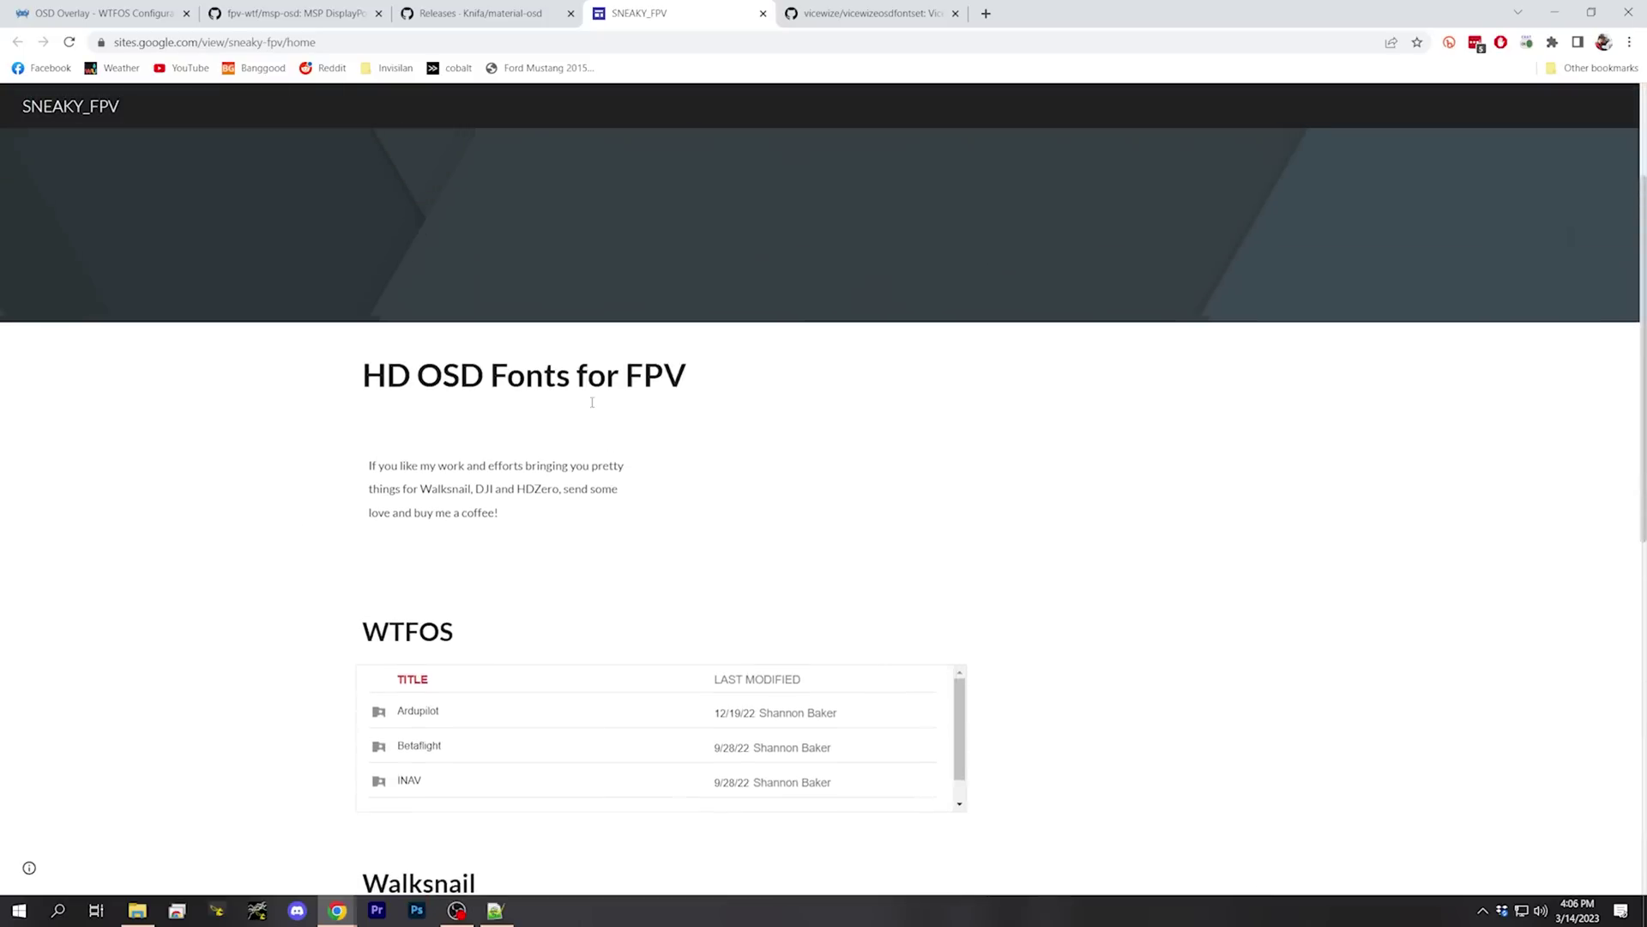
pyautogui.scroll(3, 465, 462)
pyautogui.scroll(-6, 463, 543)
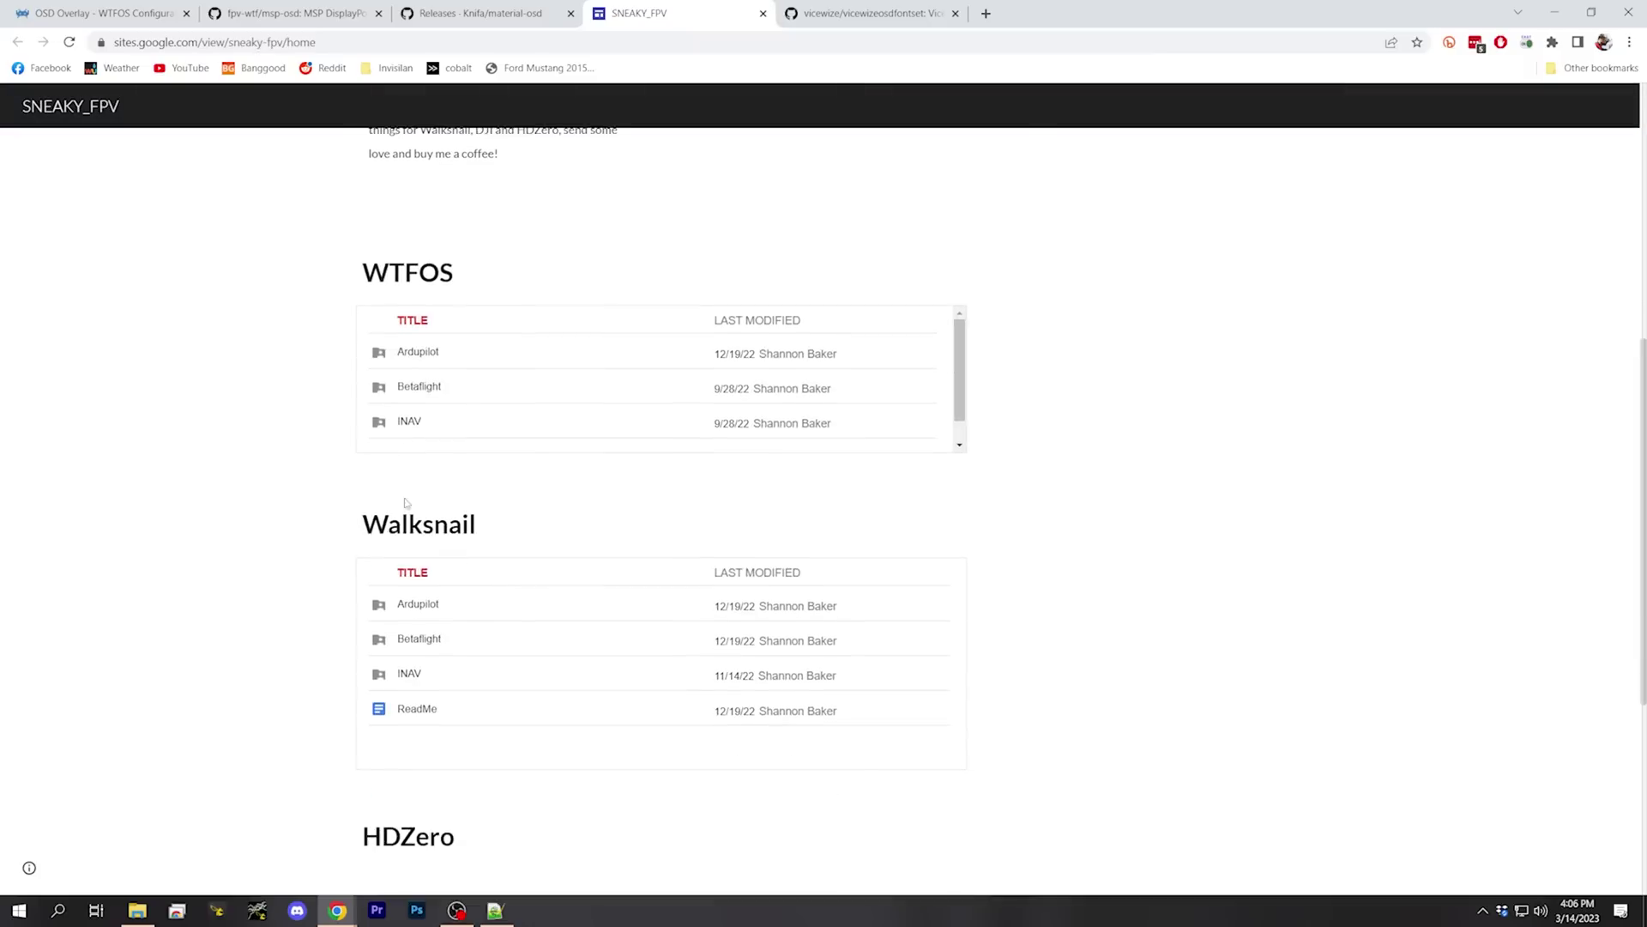
pyautogui.scroll(1, 410, 371)
# Step: Switch to the vicewizeosdfontset repository and scroll its README toward the font preview
pyautogui.click(796, 9)
pyautogui.scroll(-4, 229, 545)
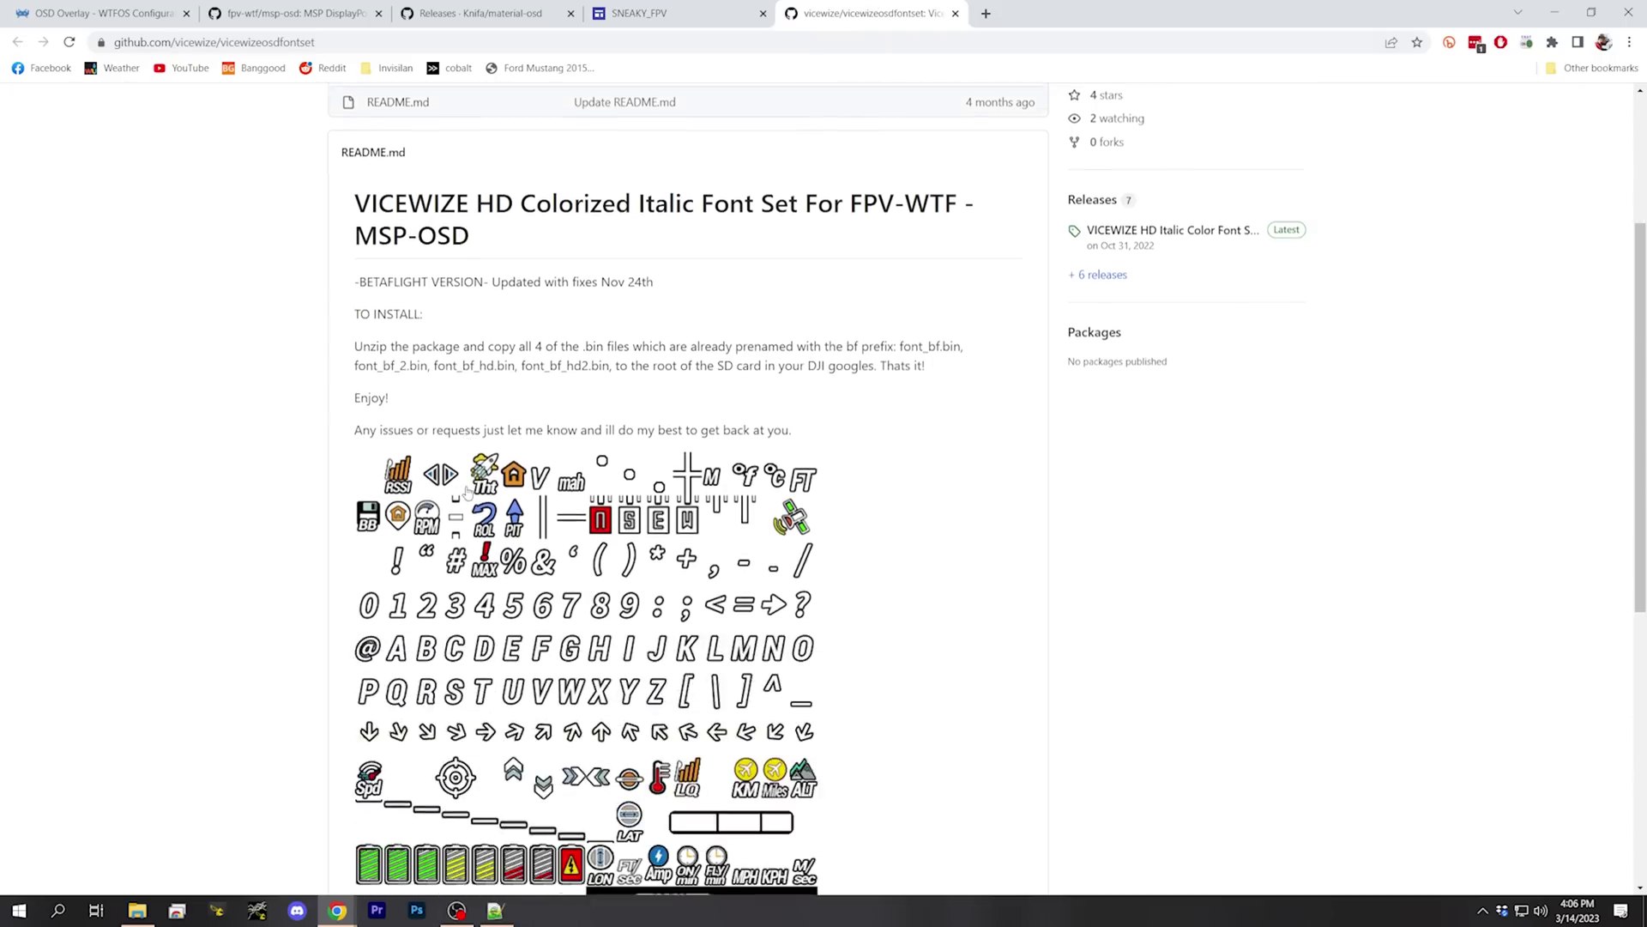
pyautogui.scroll(-2, 637, 552)
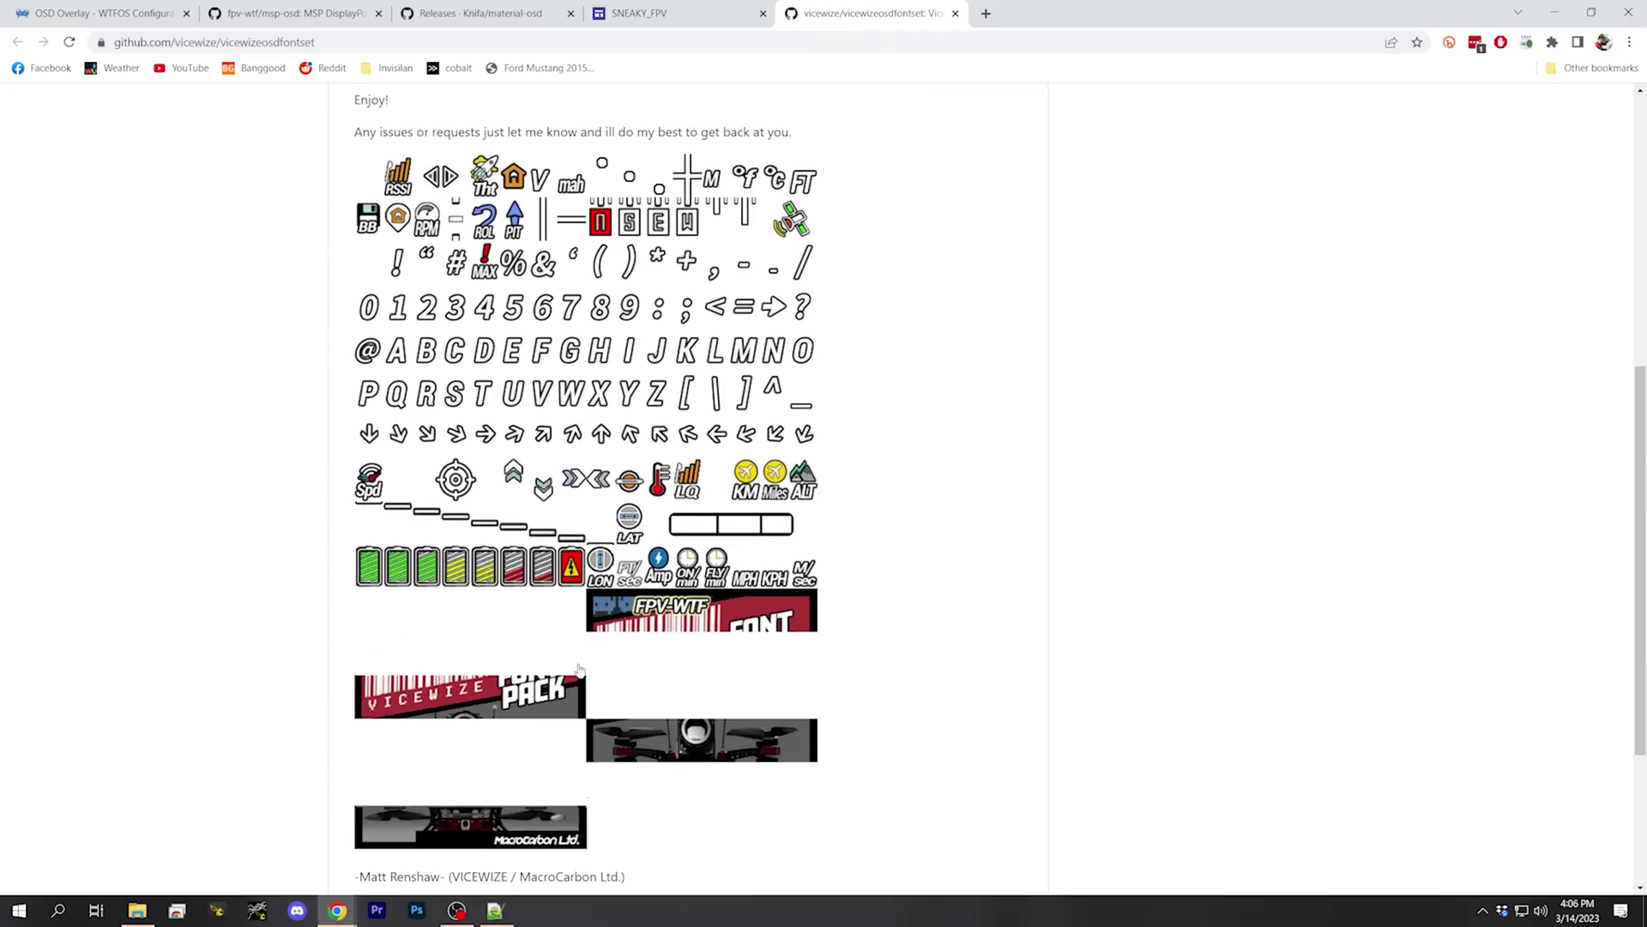
pyautogui.scroll(-4, 579, 669)
pyautogui.scroll(12, 620, 645)
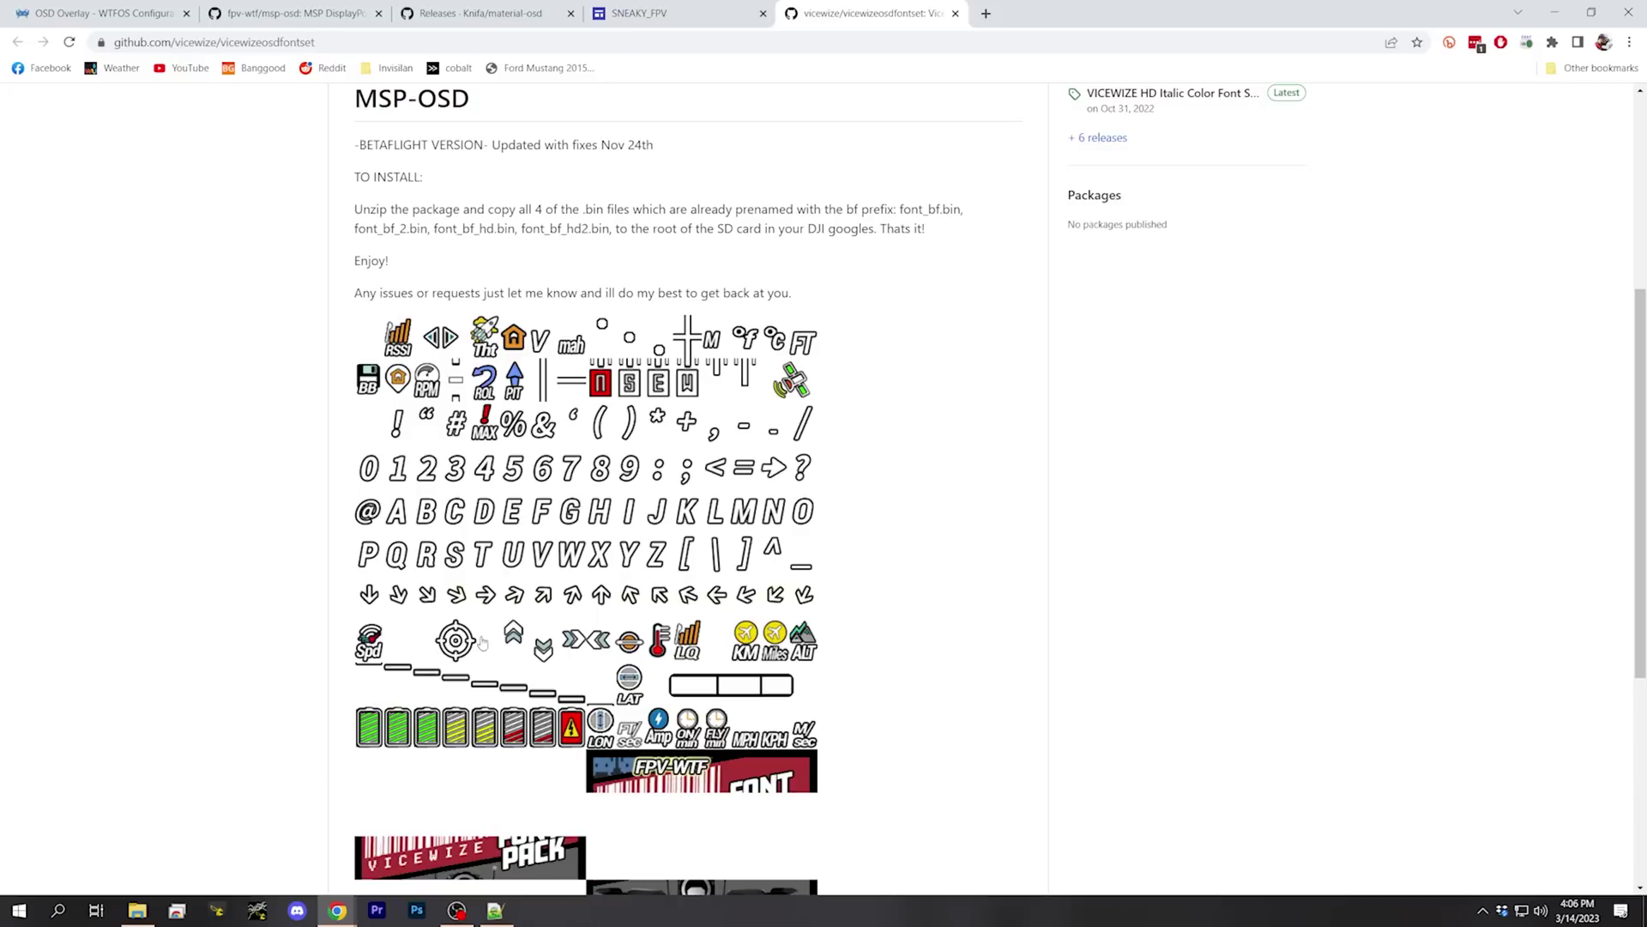
pyautogui.scroll(-3, 542, 542)
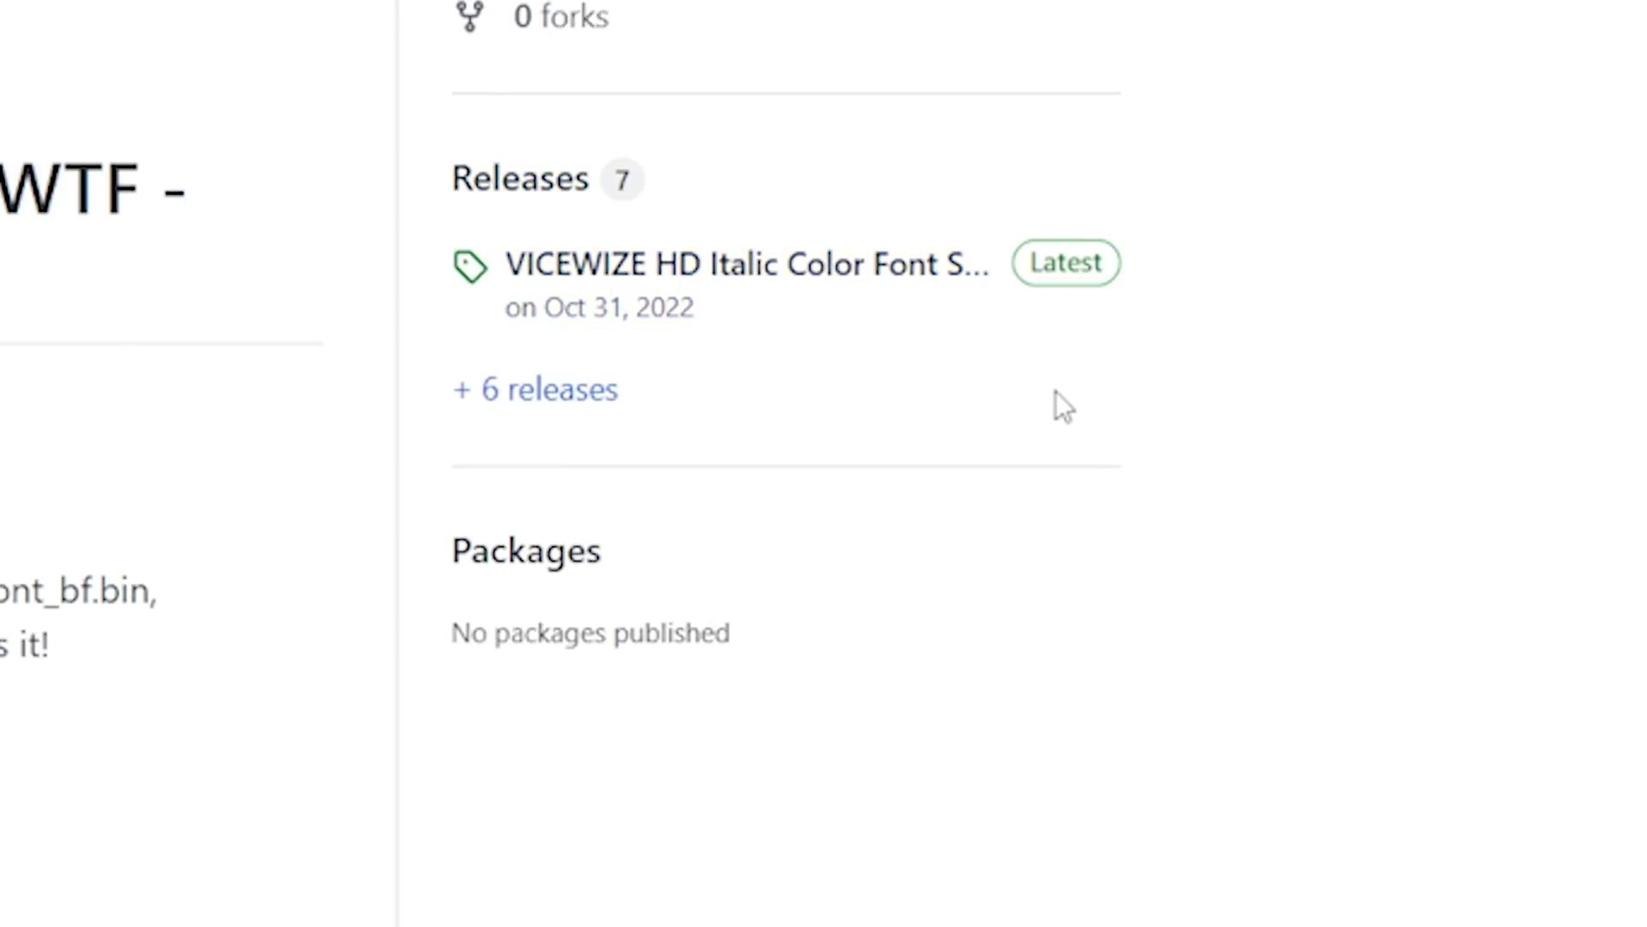
# Step: Open the latest VICEWIZE HD Italic Color Font Set release and scroll to its Assets
pyautogui.click(1064, 263)
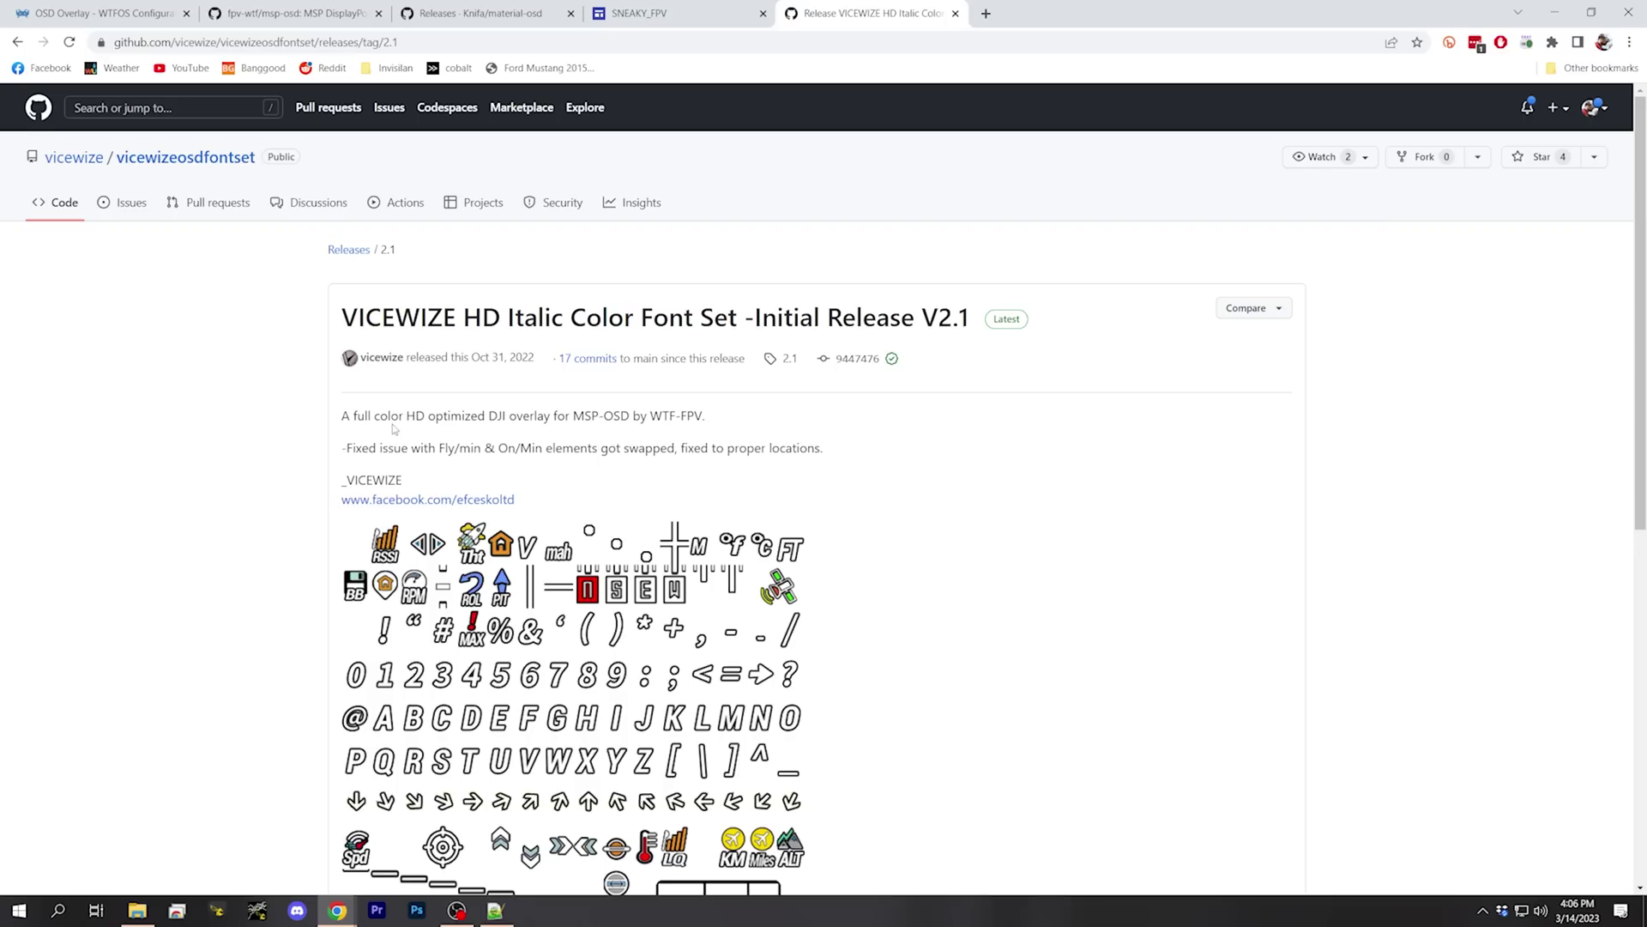
pyautogui.scroll(-10, 394, 429)
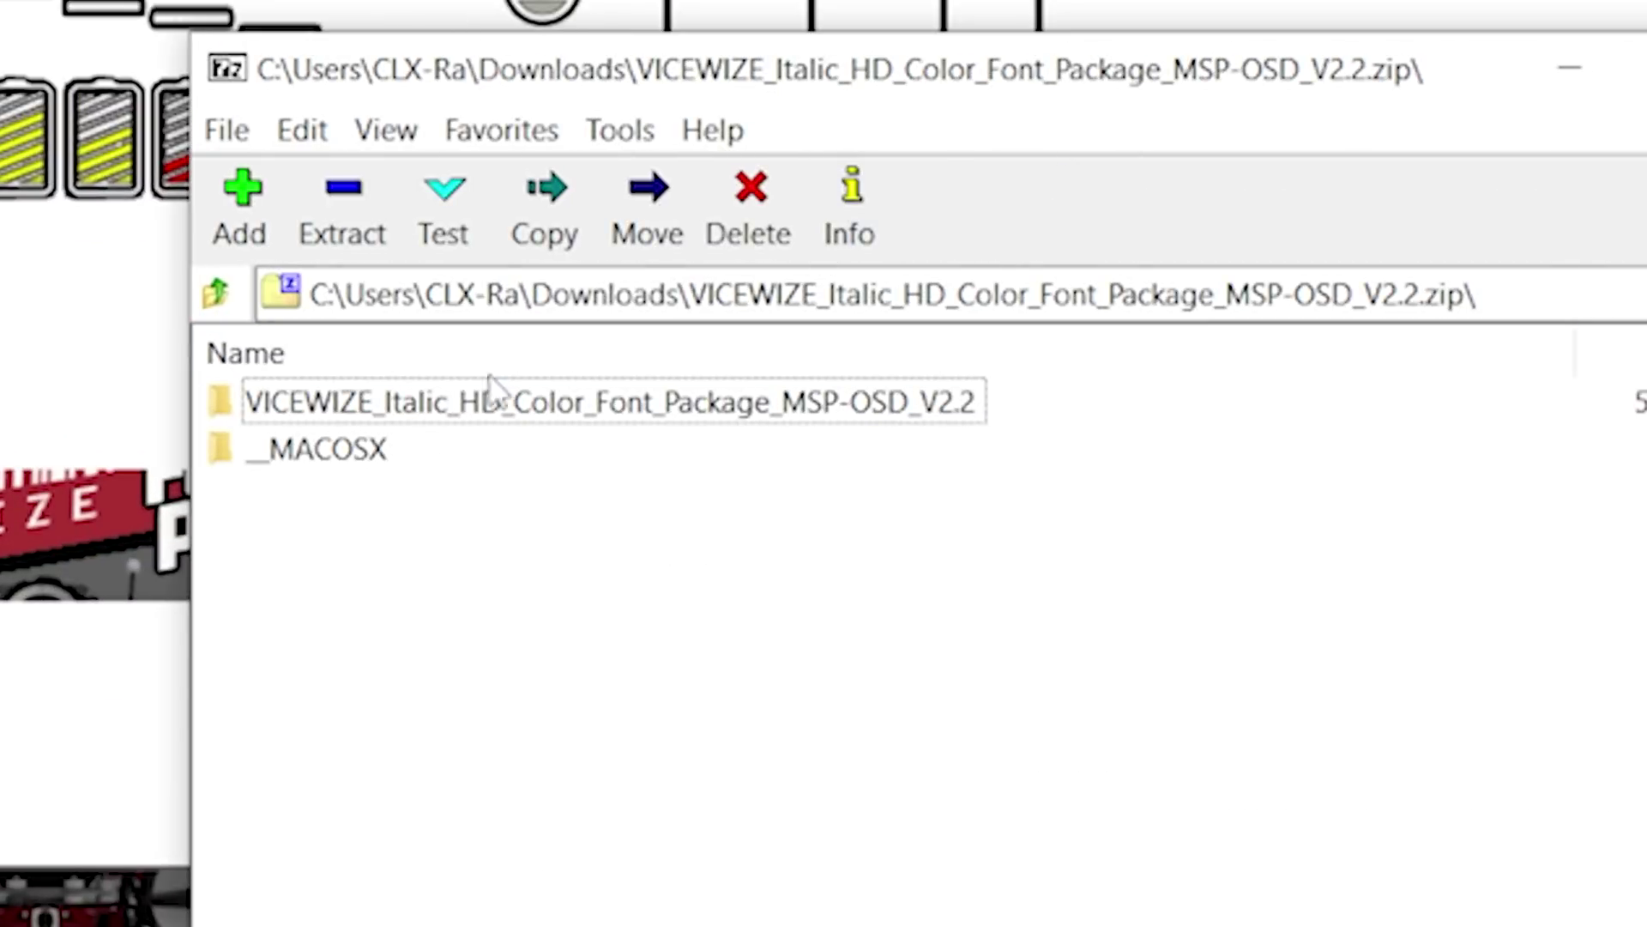
# Step: Open the VICEWIZE font package folder in the zip and select font_bf.bin through font_bf_hd_2.bin
pyautogui.doubleClick(487, 403)
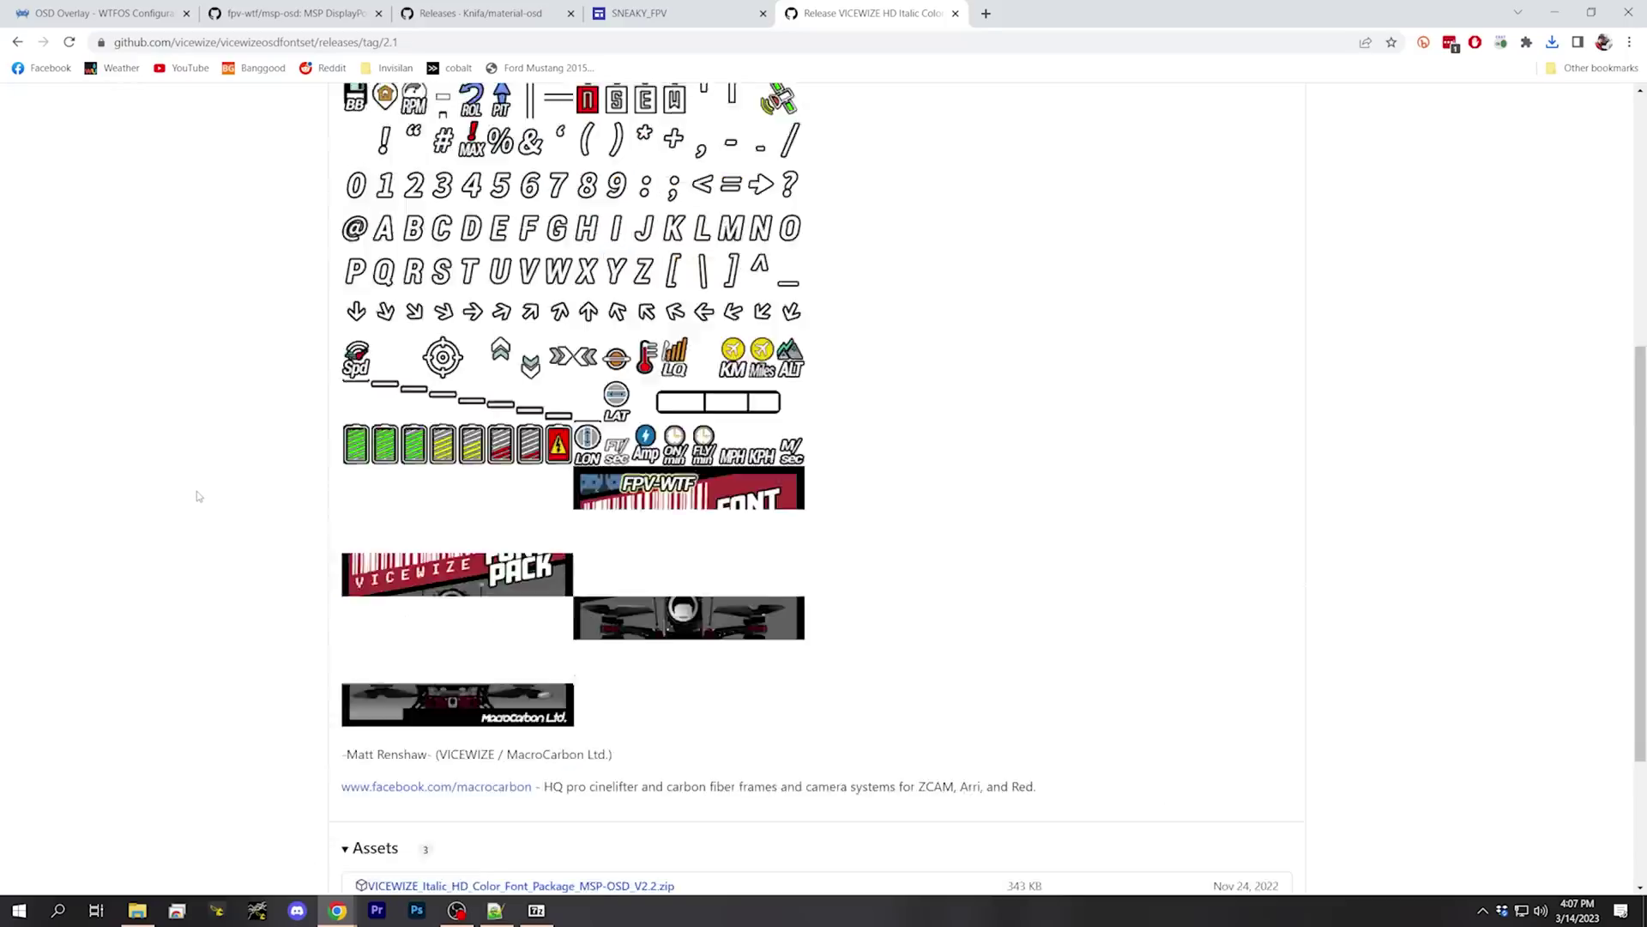
pyautogui.scroll(5, 198, 496)
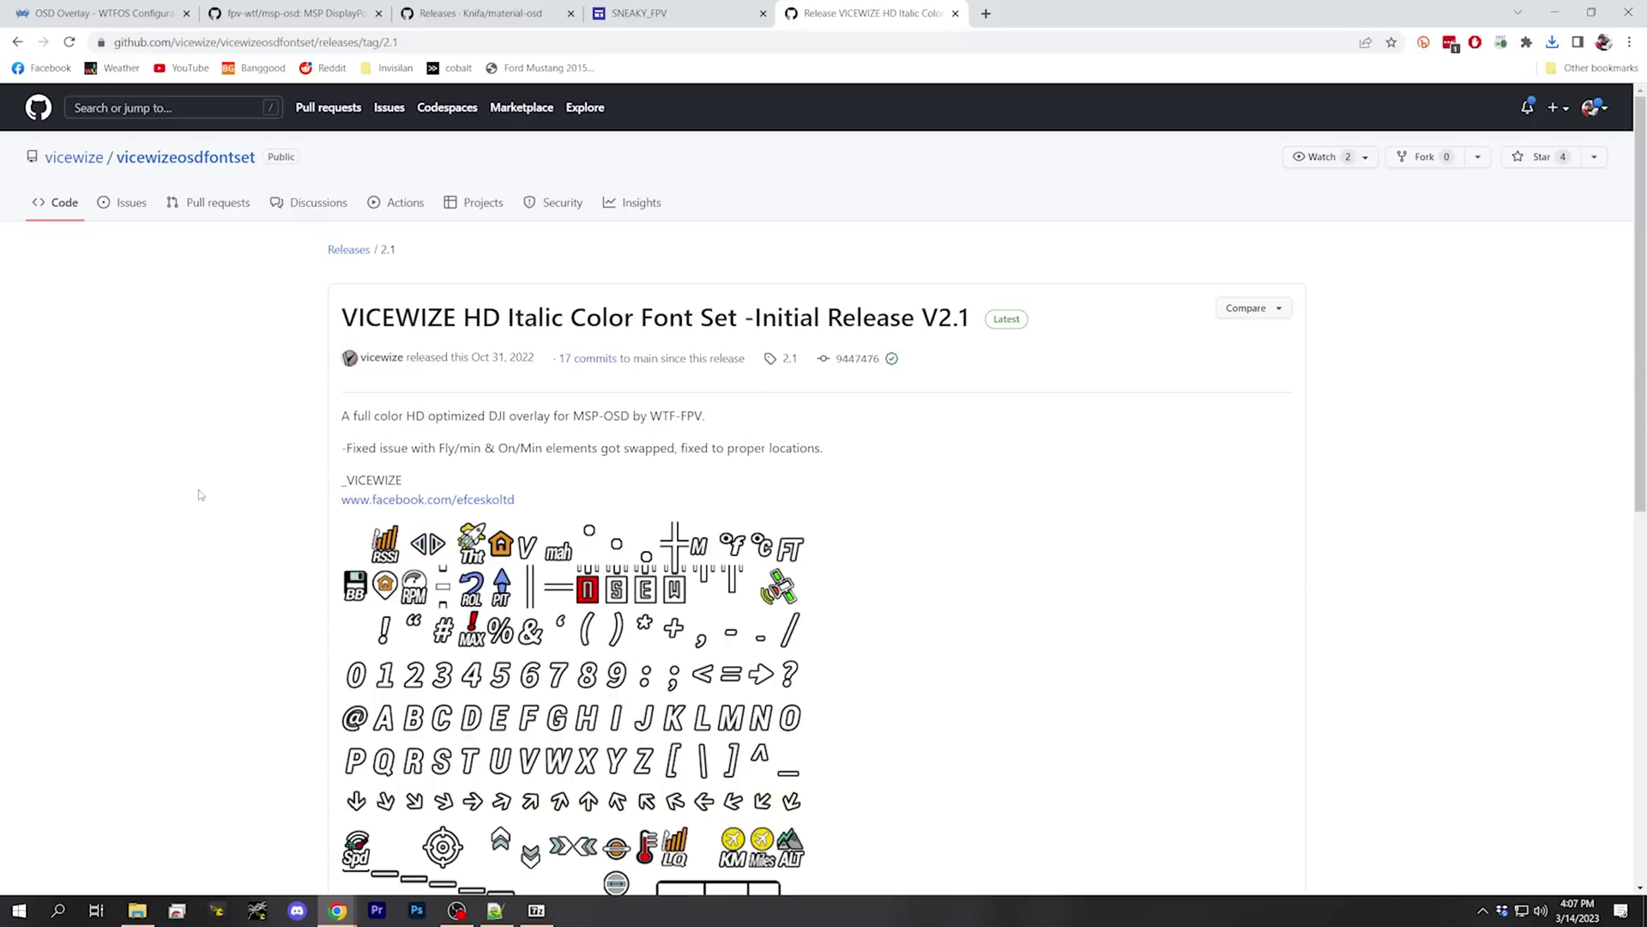
pyautogui.scroll(-8, 199, 494)
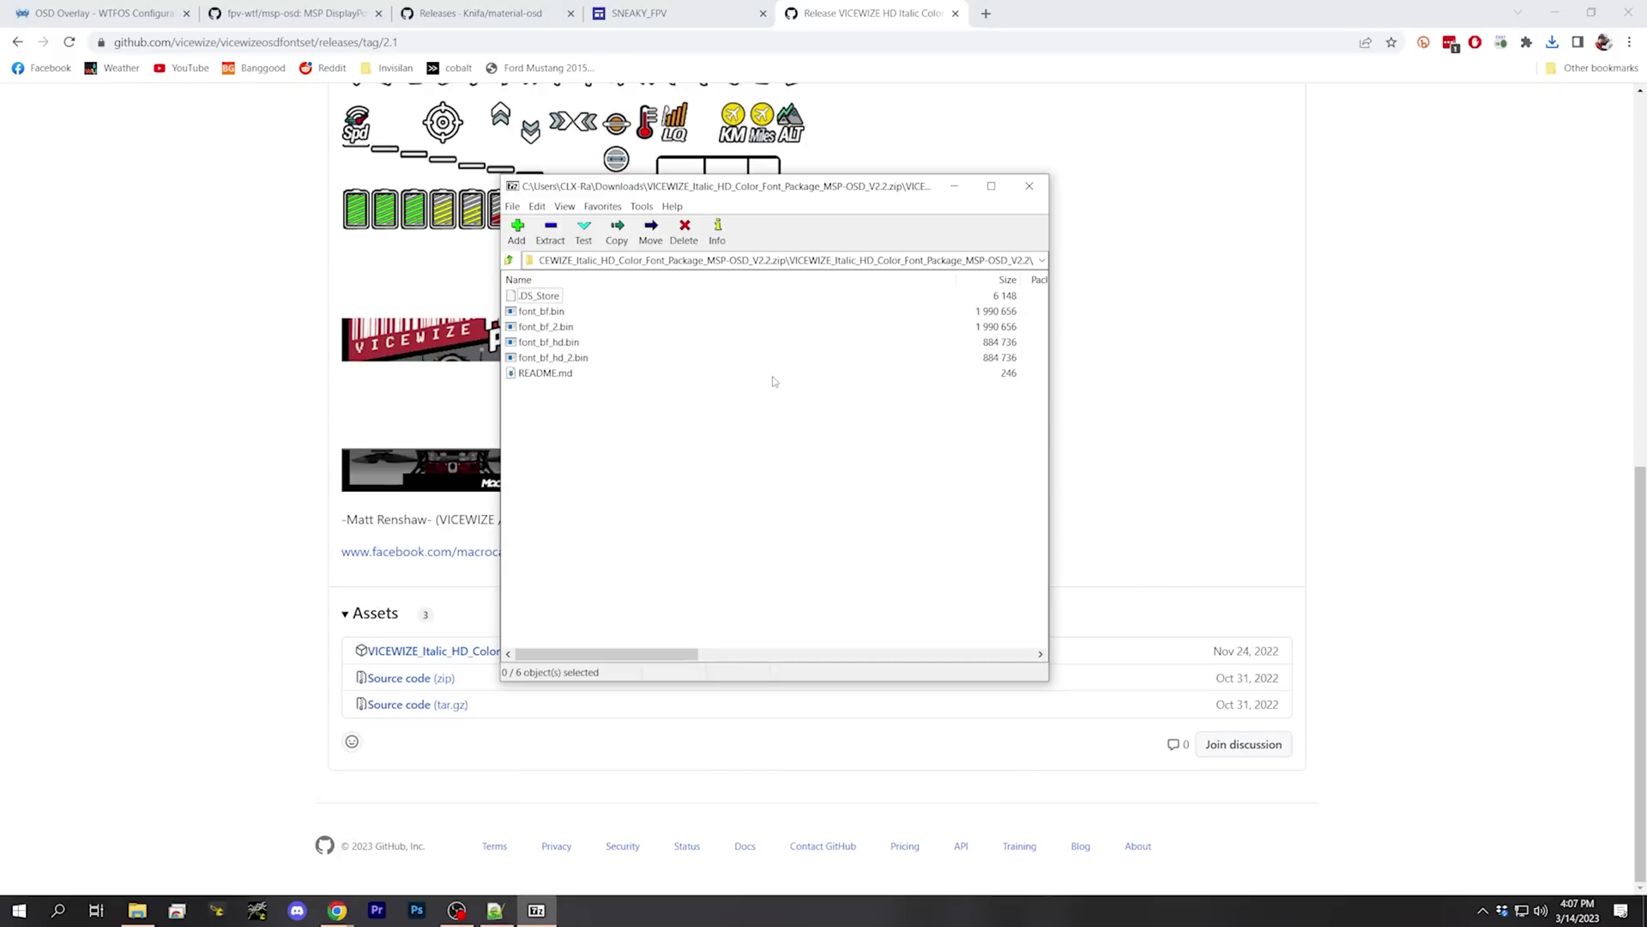
pyautogui.click(553, 312)
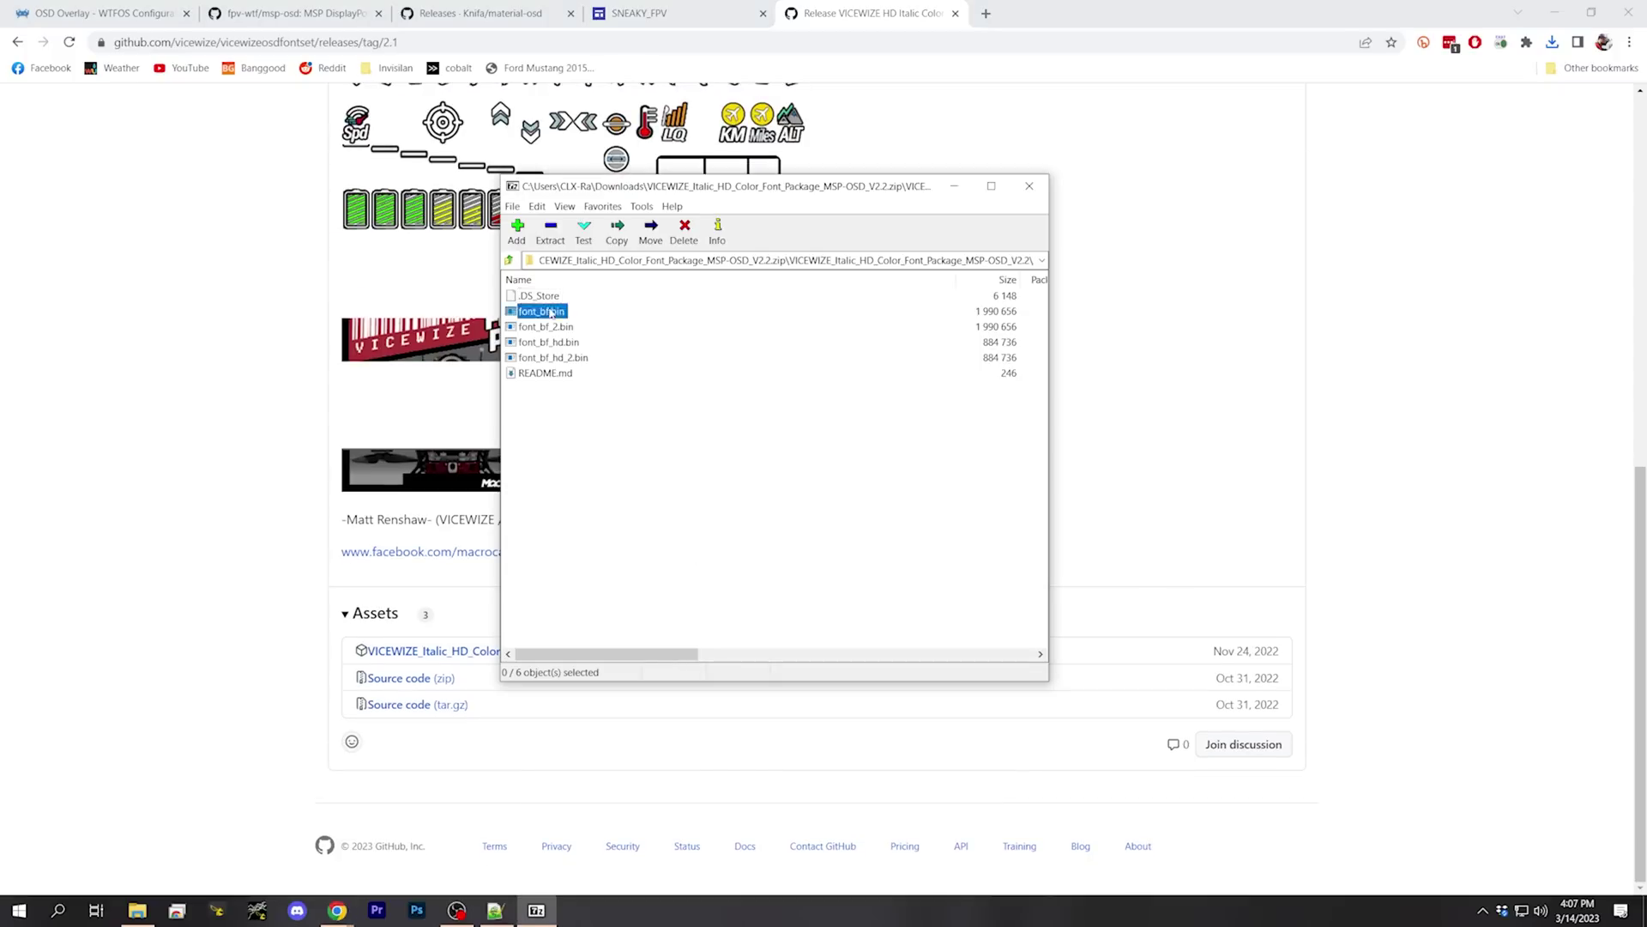
pyautogui.keyDown('shift'); pyautogui.click(558, 363); pyautogui.keyUp('shift')
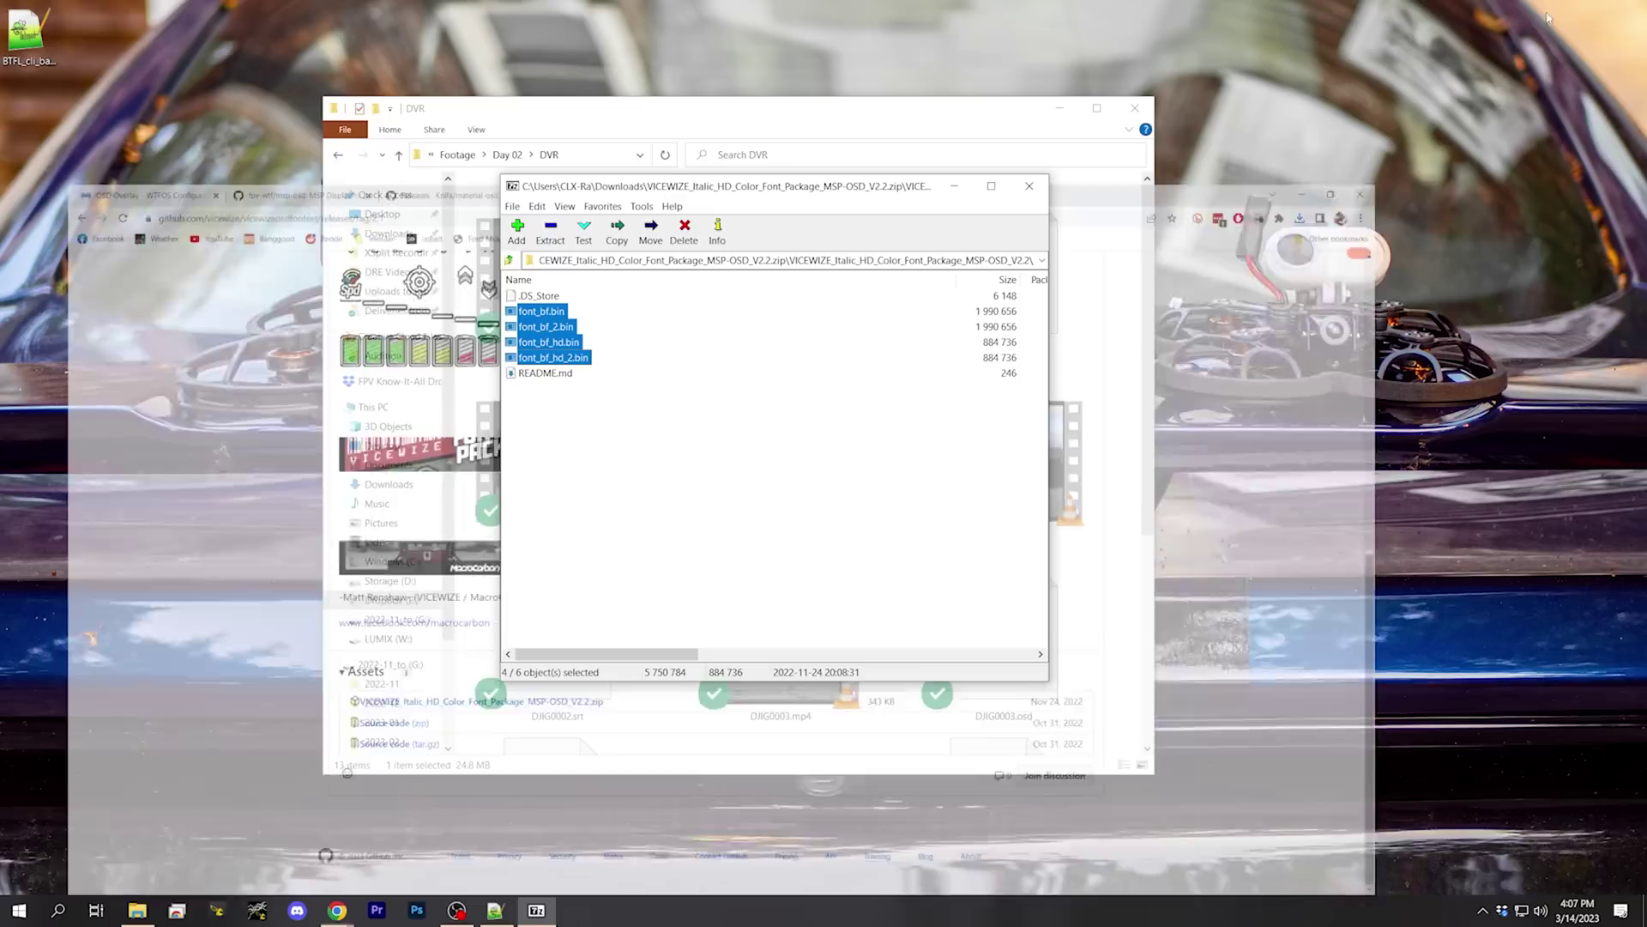
# Step: Under RC Utilities in the Dropbox, create a WTFOS Fonts folder containing a Vicewise subfolder
pyautogui.click(1554, 12)
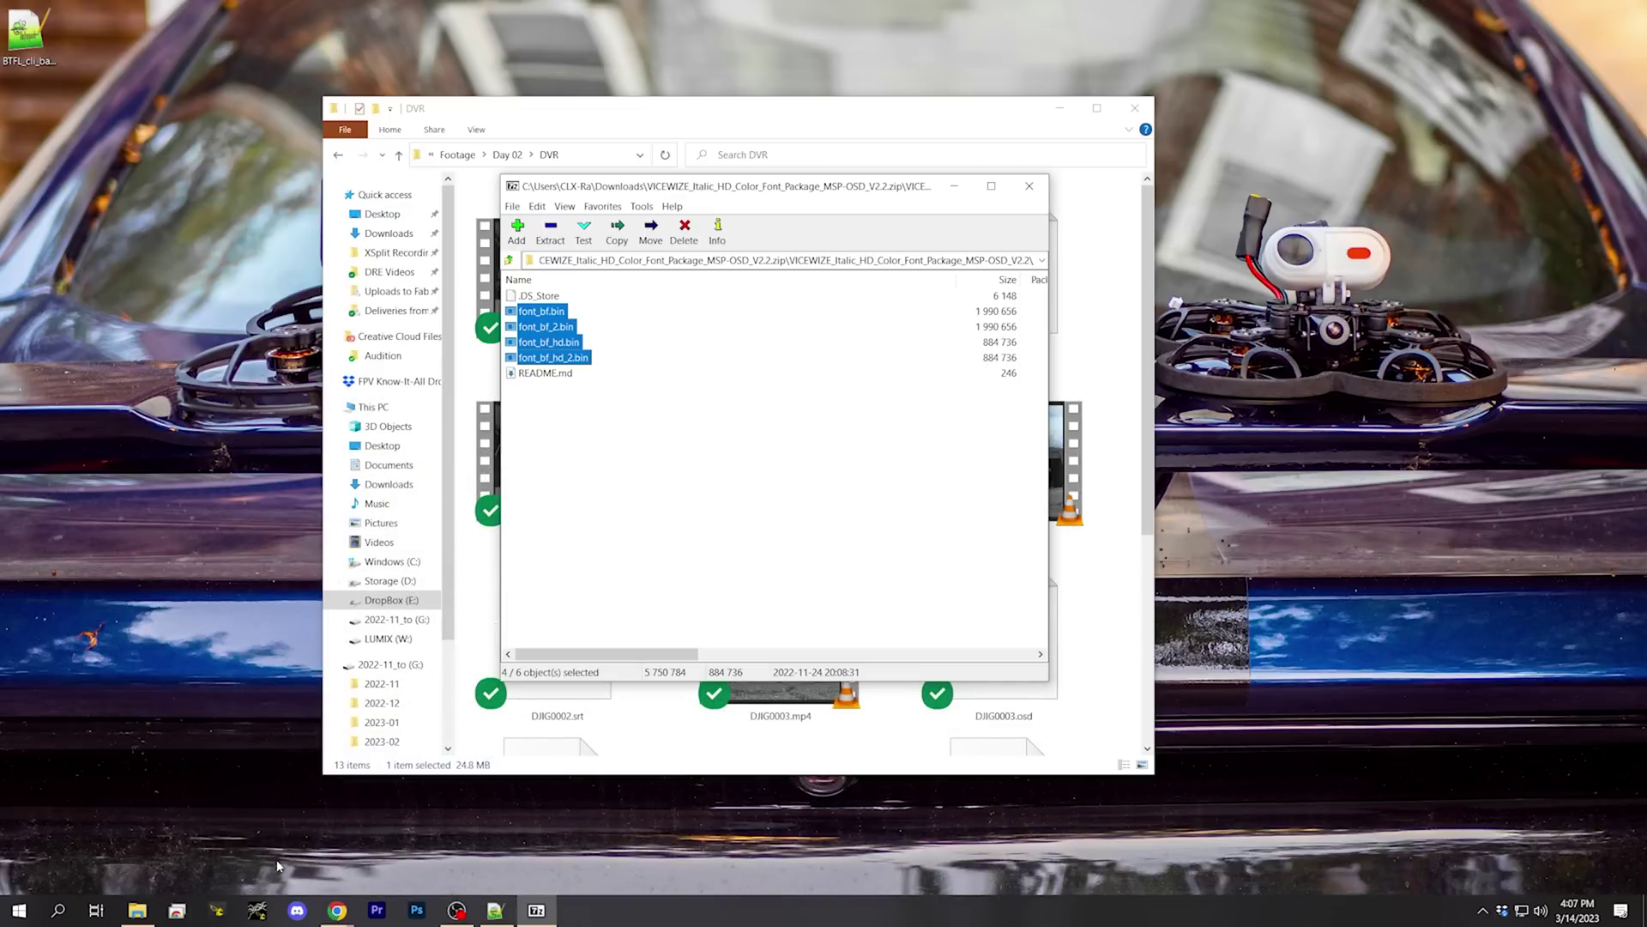
pyautogui.press('super+e')
pyautogui.doubleClick(712, 296)
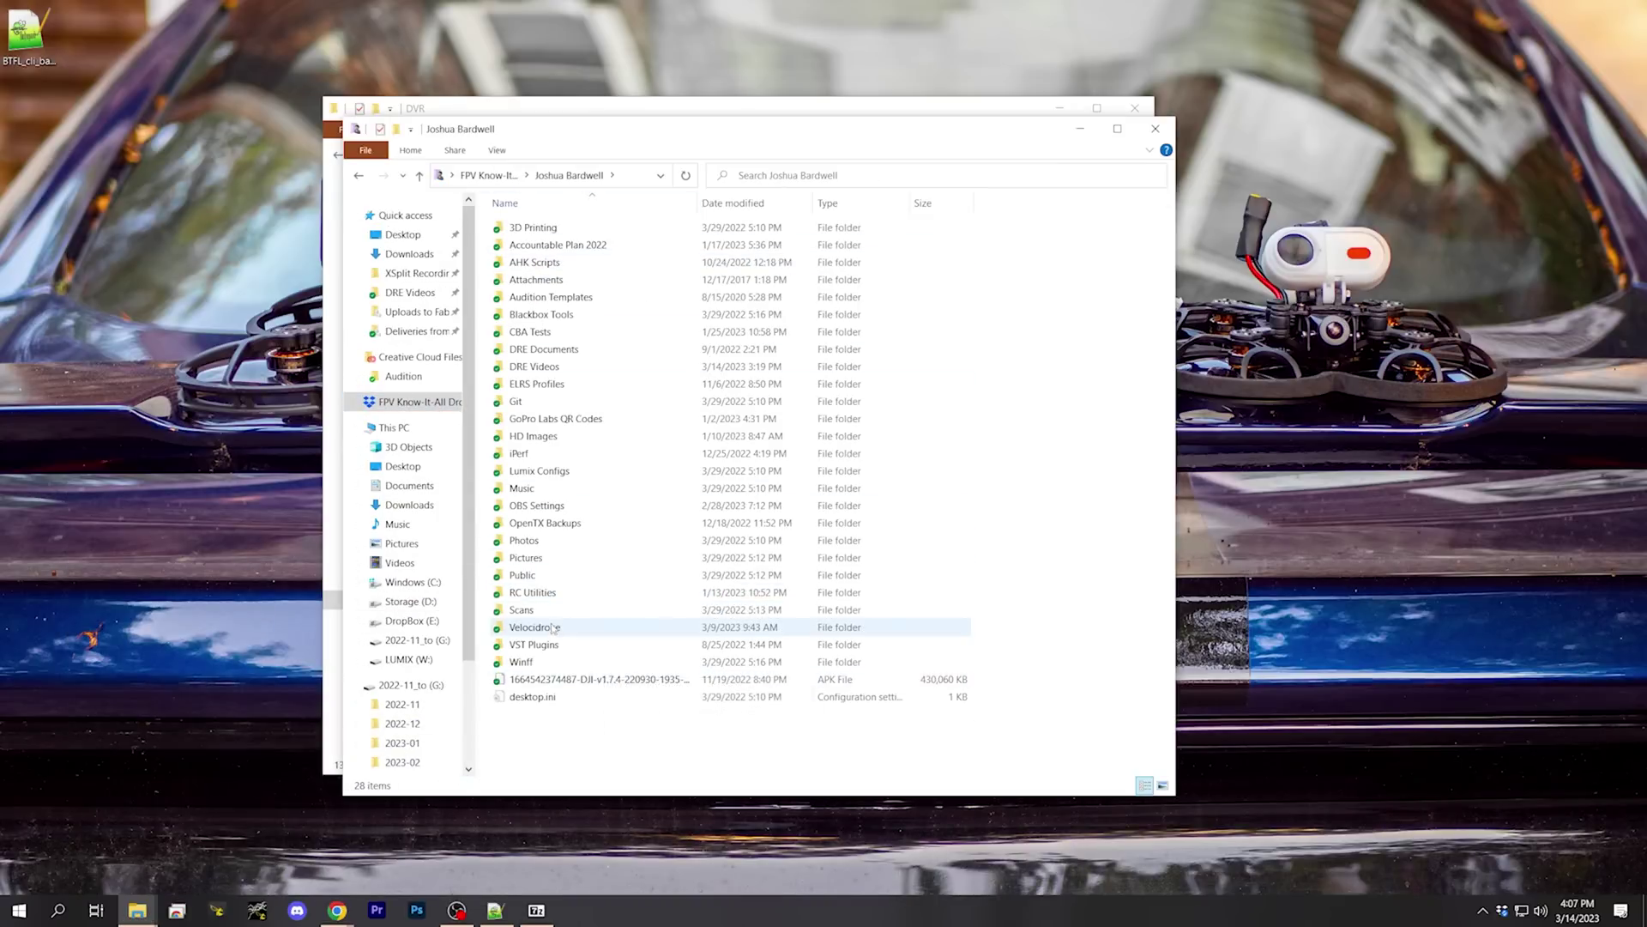
pyautogui.doubleClick(533, 592)
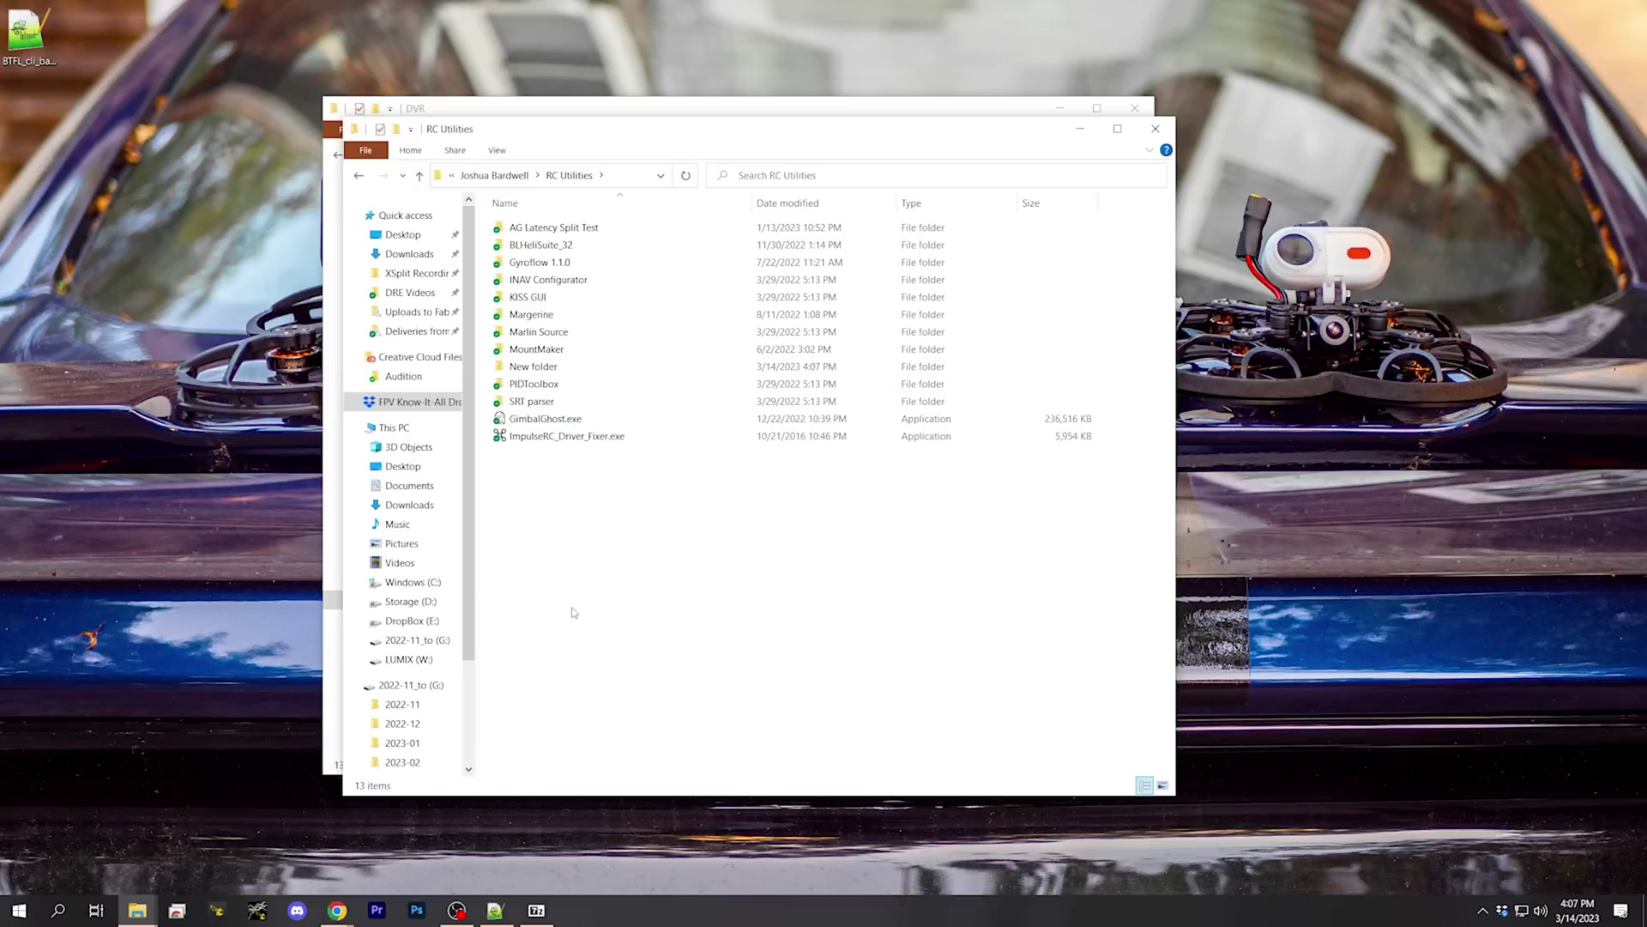
pyautogui.click(540, 366)
pyautogui.click(546, 366)
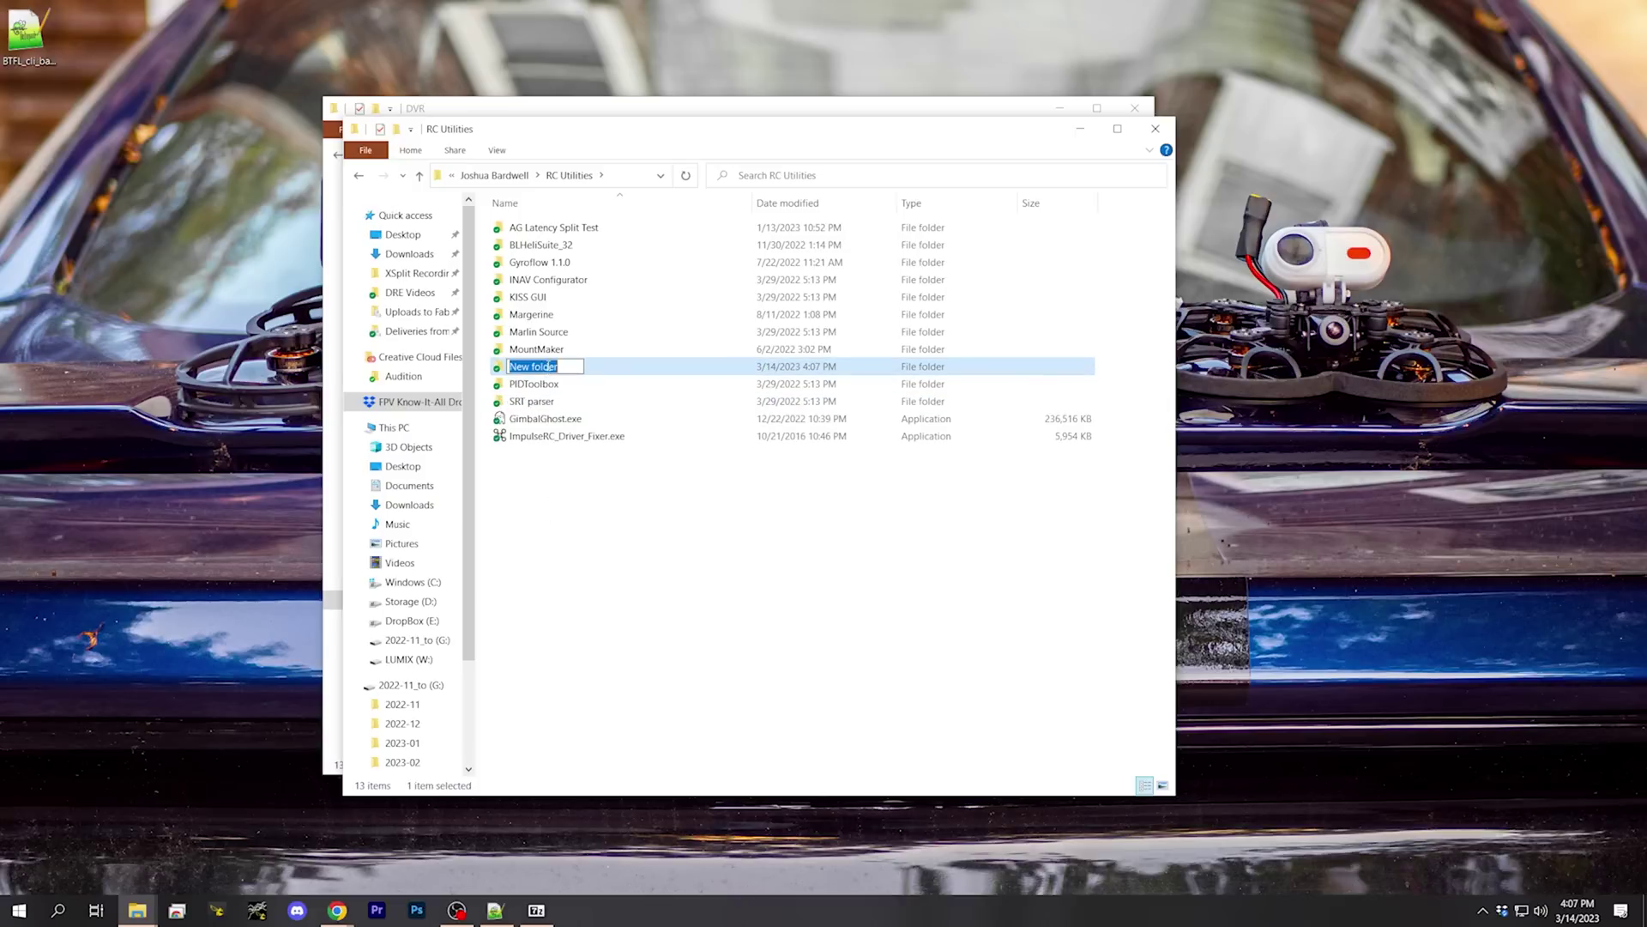
pyautogui.write('WTFOS Fonts')
pyautogui.press('Return')
pyautogui.press('Return')
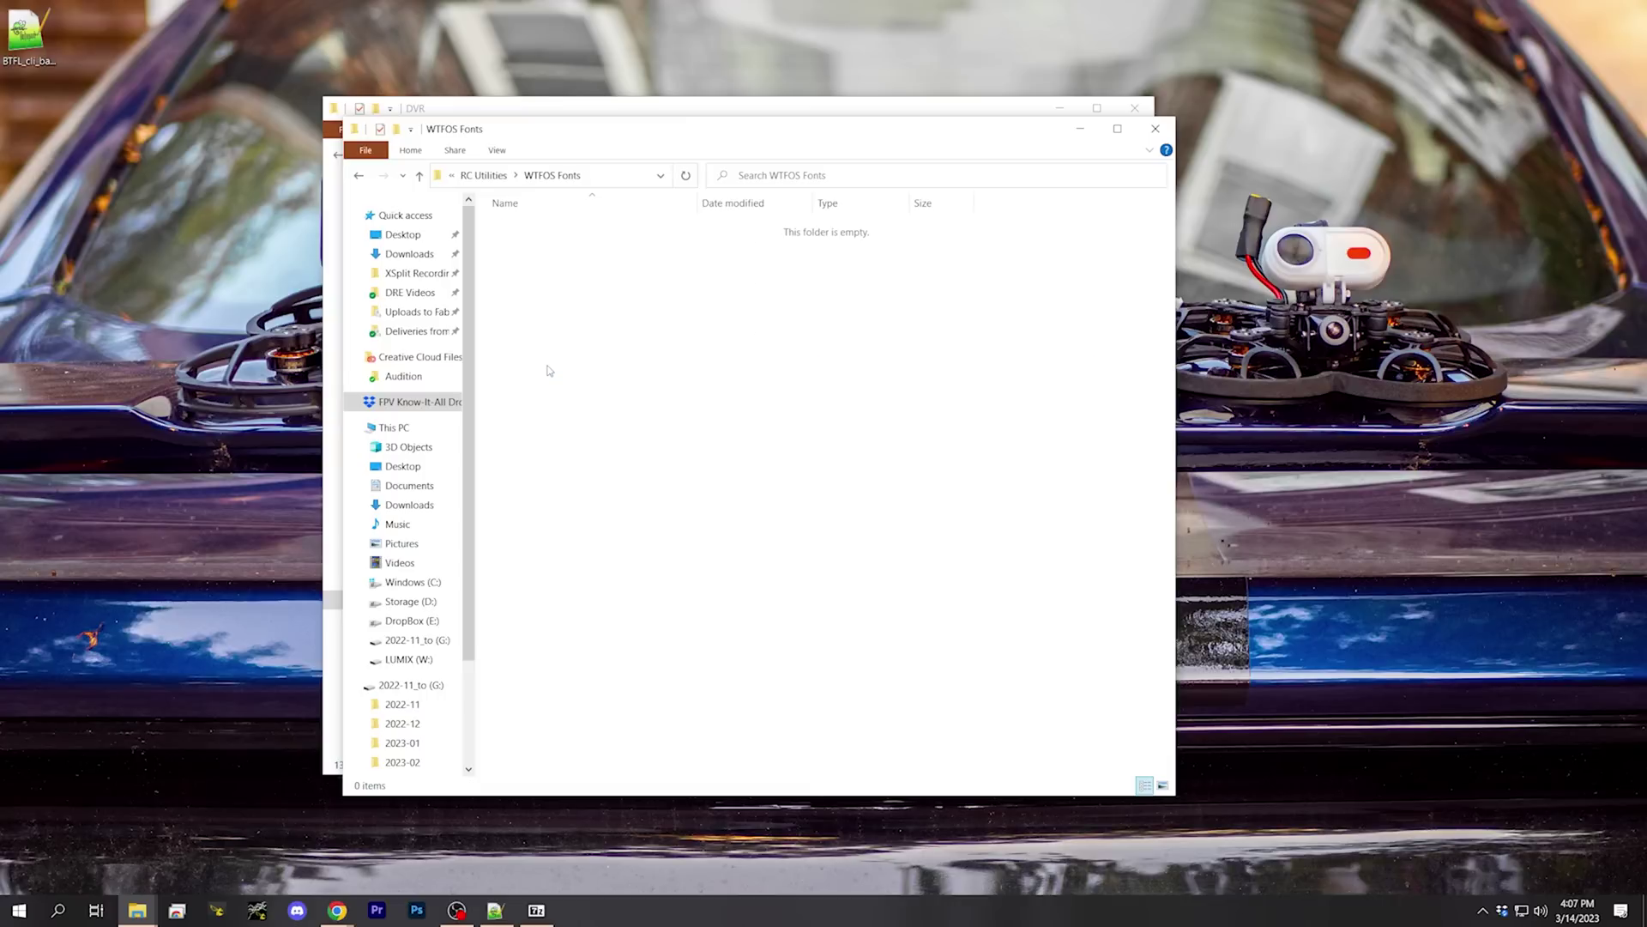
pyautogui.hotkey('ctrl', 'shift', 'n')
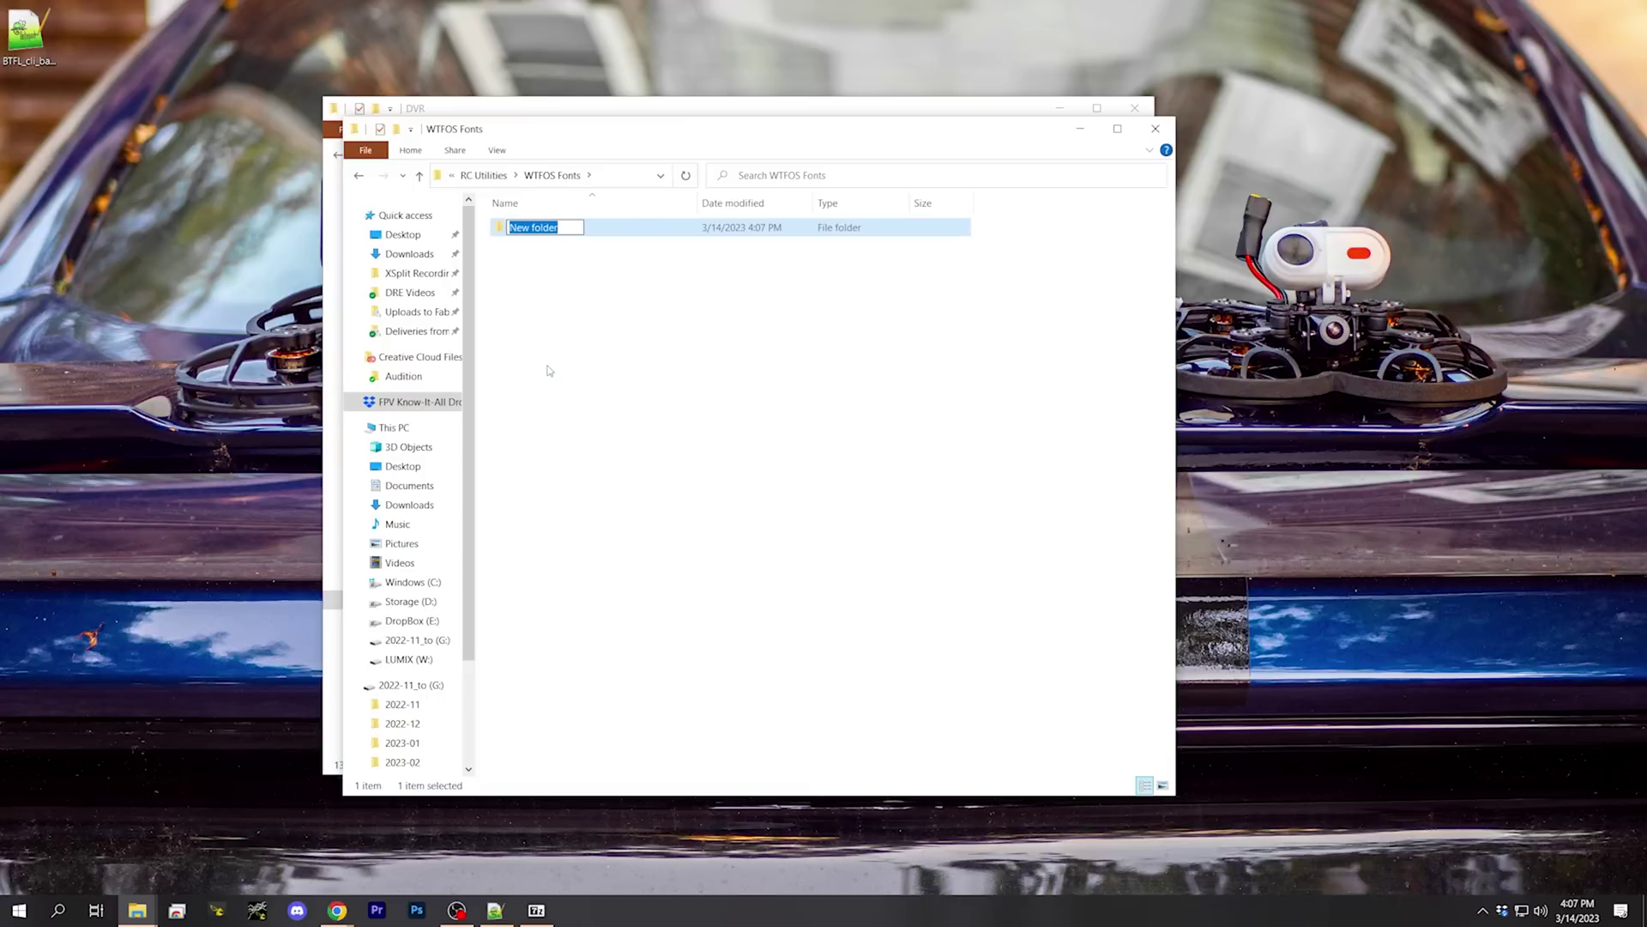
pyautogui.write('Vi')
pyautogui.press('Return')
pyautogui.press('Return')
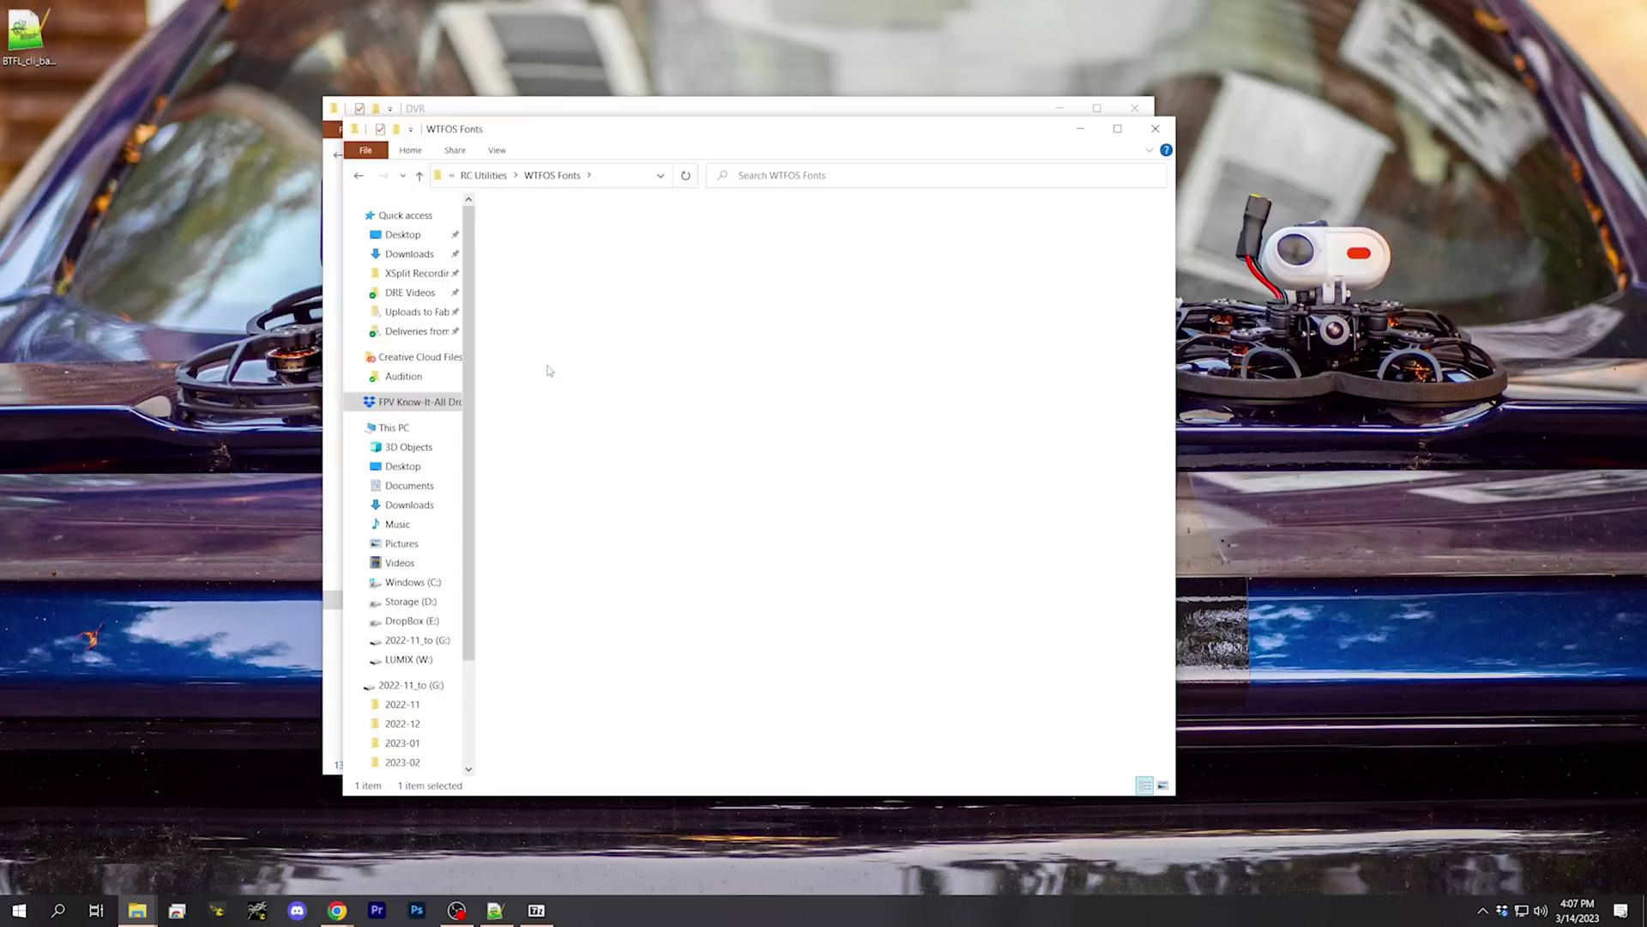
# Step: Copy the four font_bf .bin files from the 7-Zip archive into Vicewise, then close both windows
pyautogui.hotkey('alt', 'Tab')
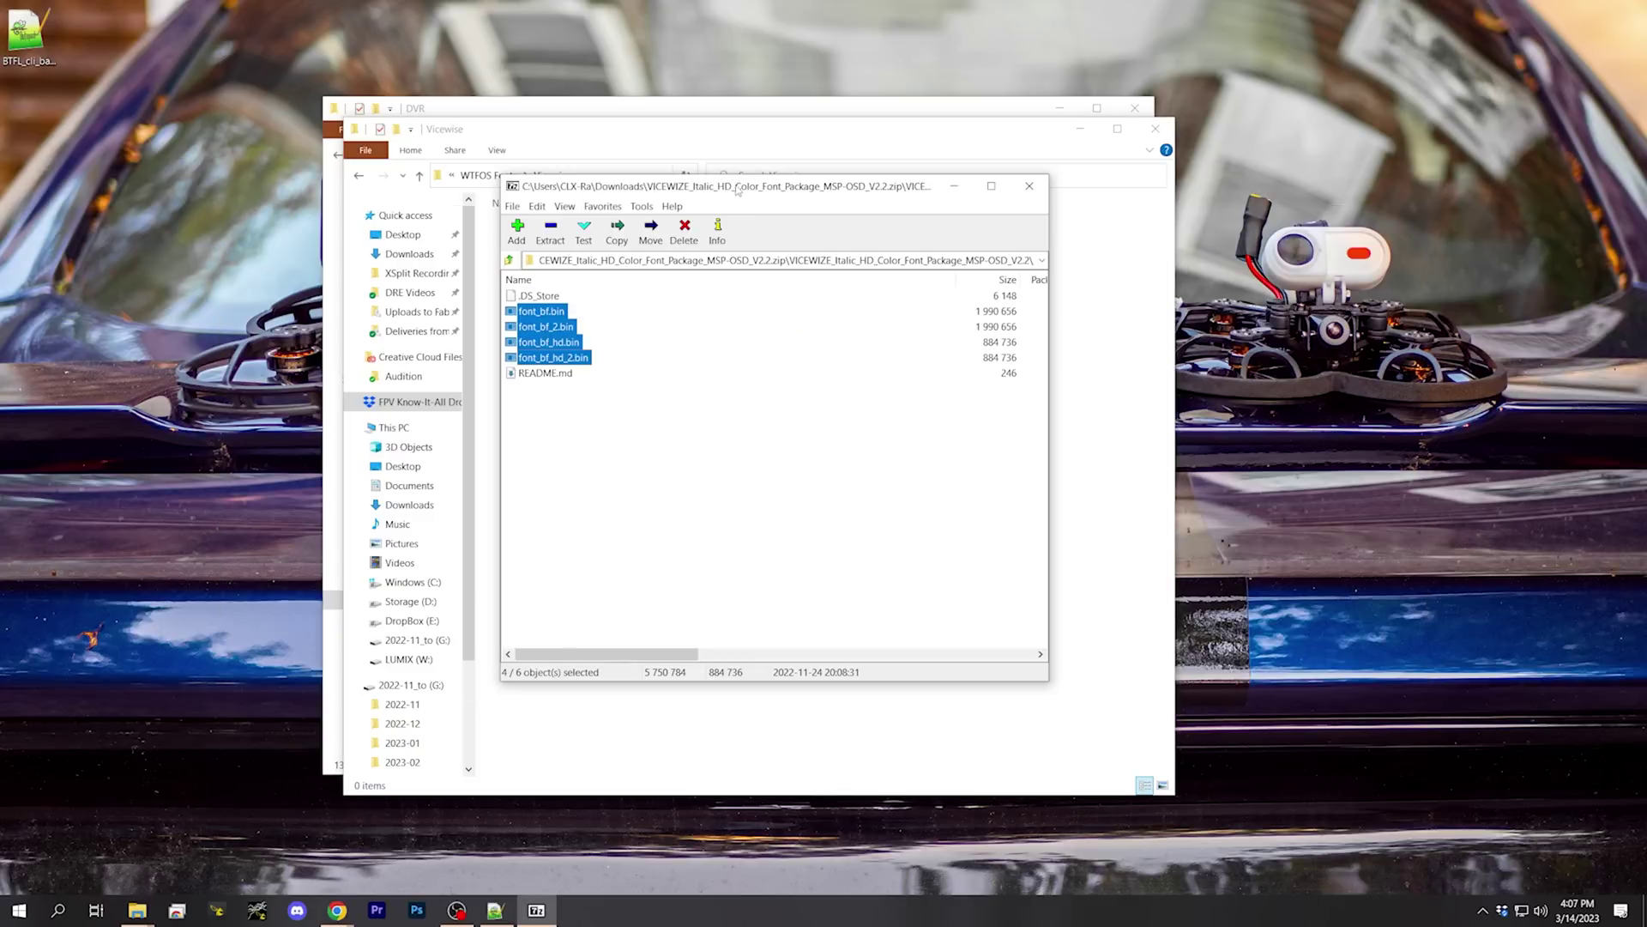
pyautogui.moveTo(737, 190); pyautogui.dragTo(1028, 221)
pyautogui.moveTo(844, 375); pyautogui.dragTo(684, 397)
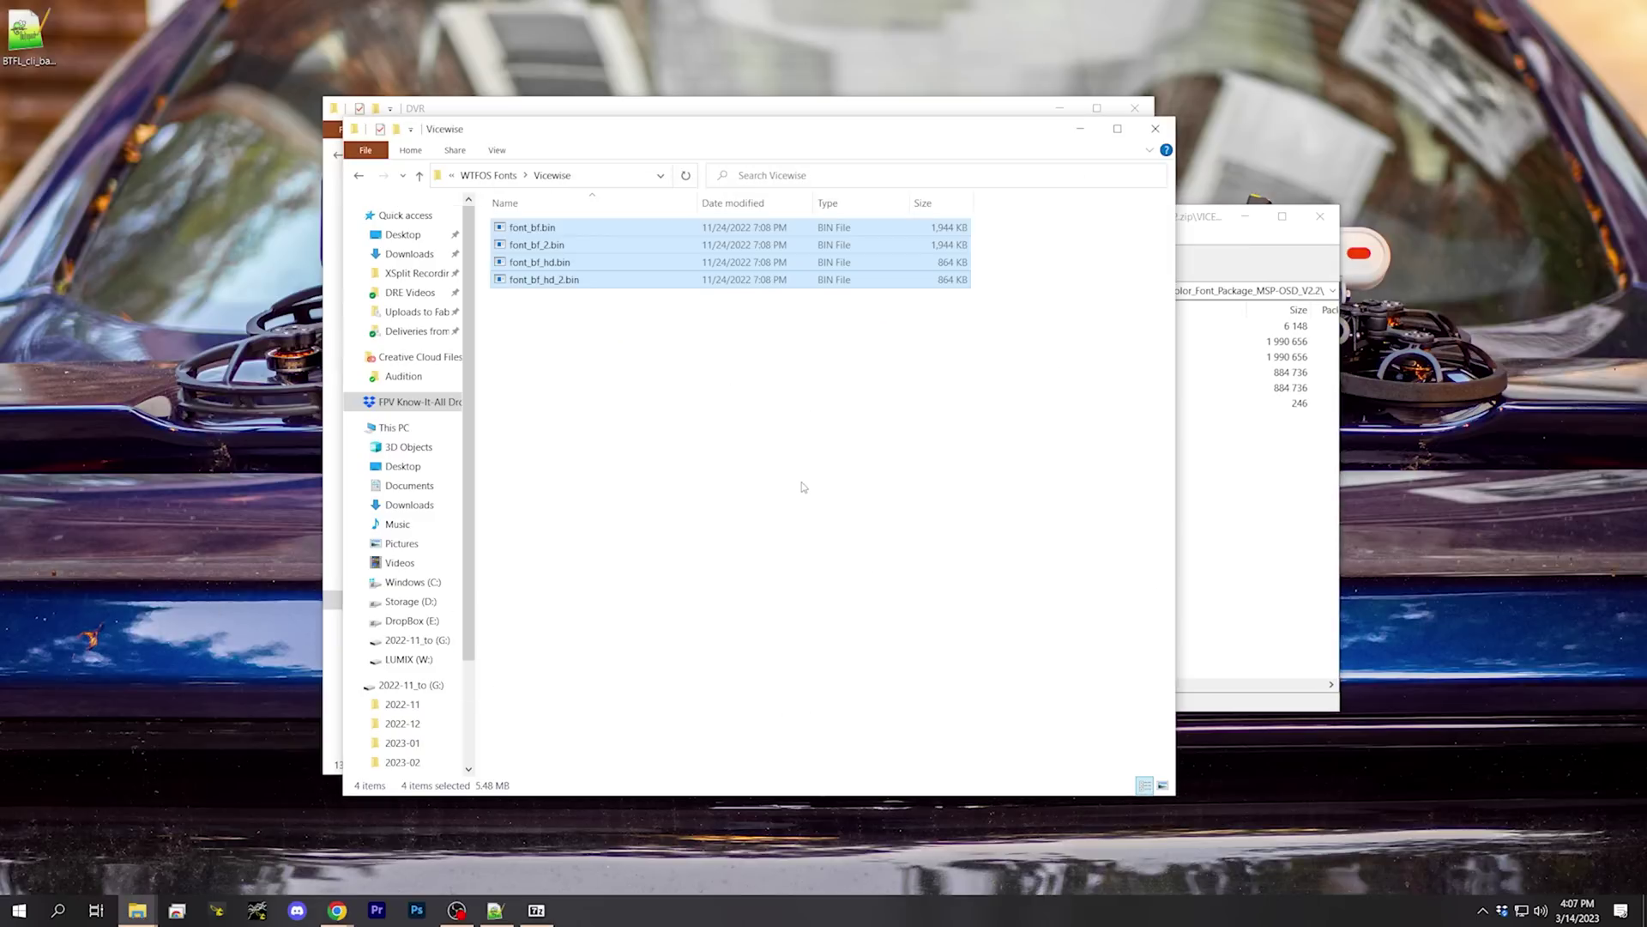
pyautogui.click(1320, 217)
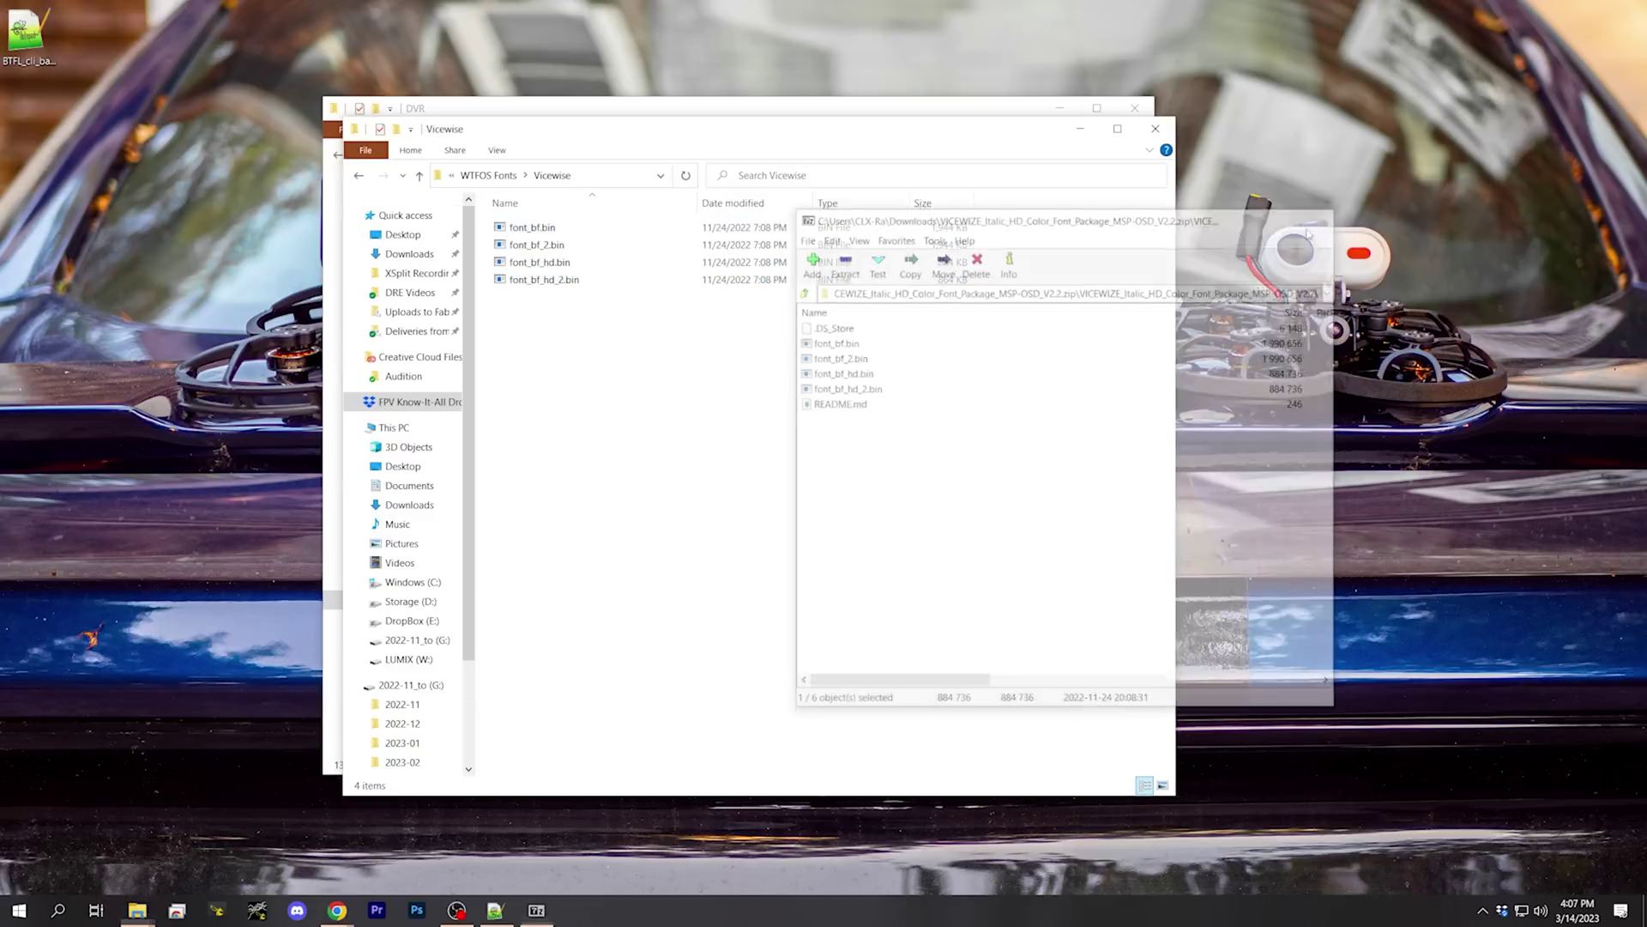
pyautogui.click(1156, 129)
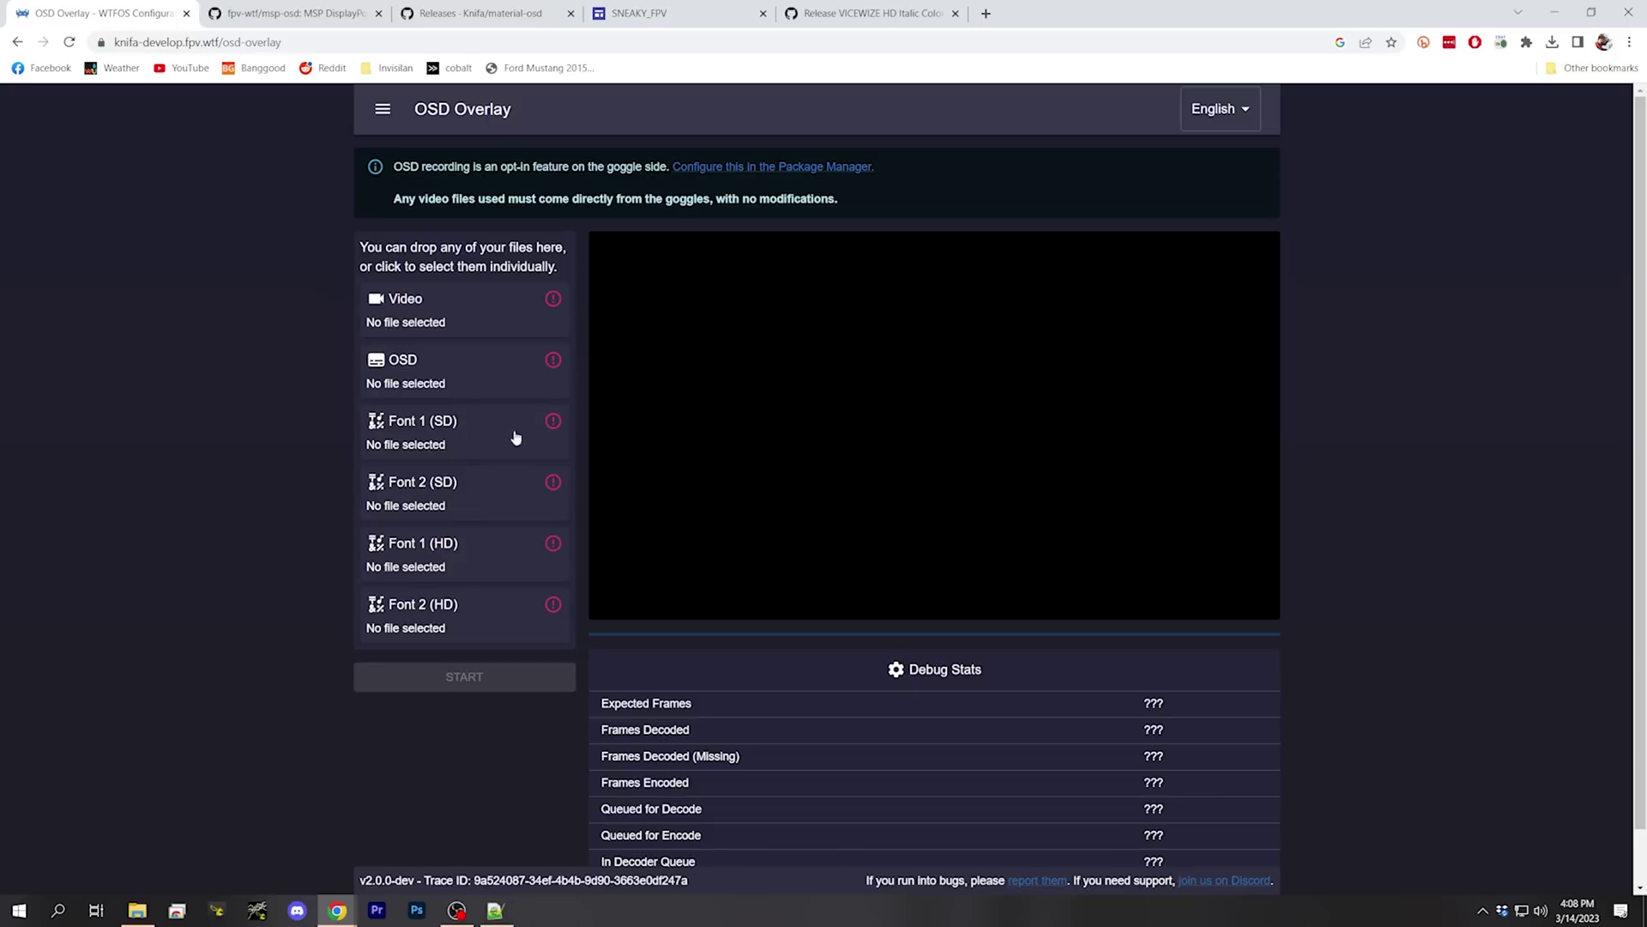
# Step: Load font_bf.bin and font_bf_2.bin from WTFOS Fonts > Vicewise into Font 1 and Font 2 (SD)
pyautogui.click(464, 433)
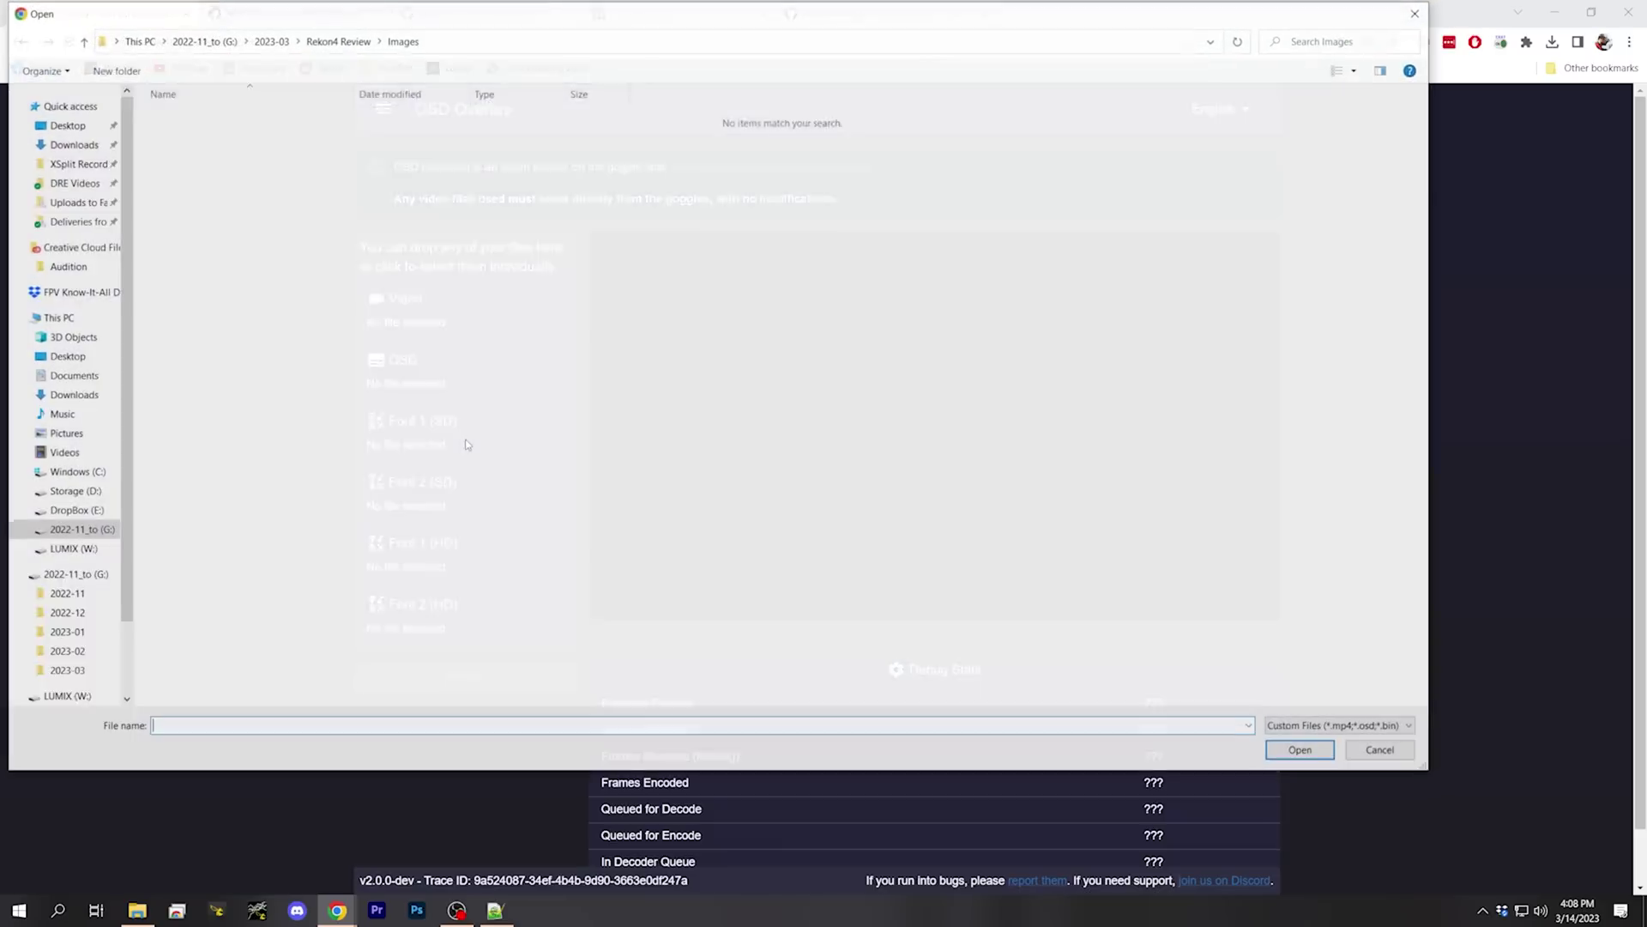
pyautogui.click(83, 293)
pyautogui.doubleClick(194, 152)
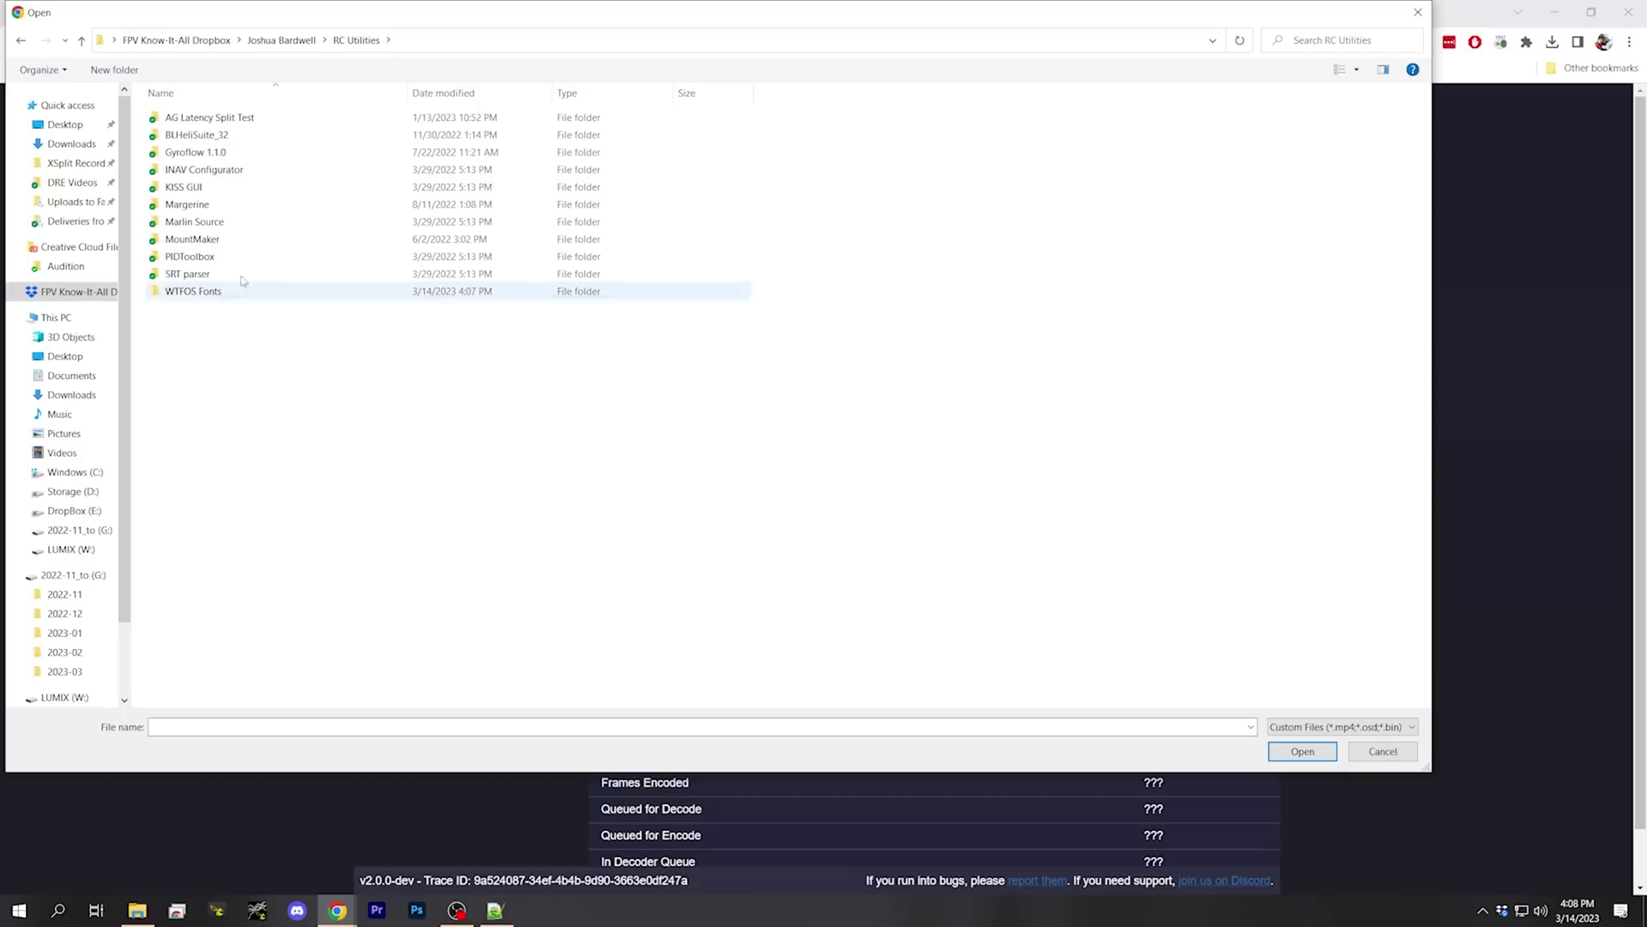
pyautogui.doubleClick(180, 240)
pyautogui.click(172, 120)
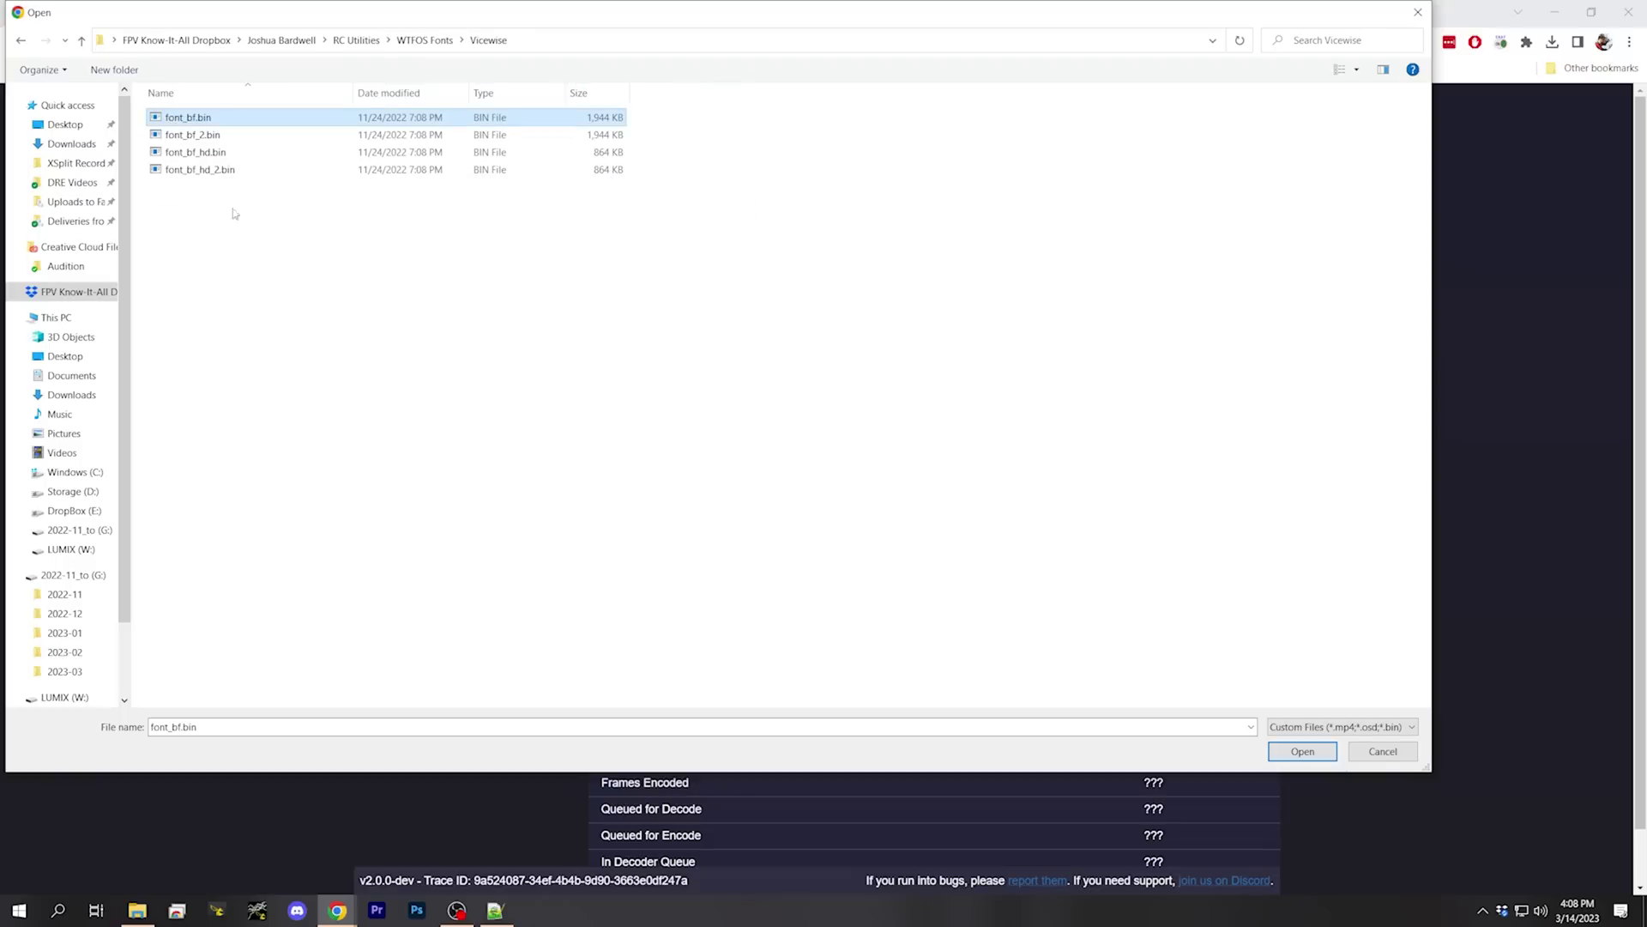
pyautogui.click(1287, 752)
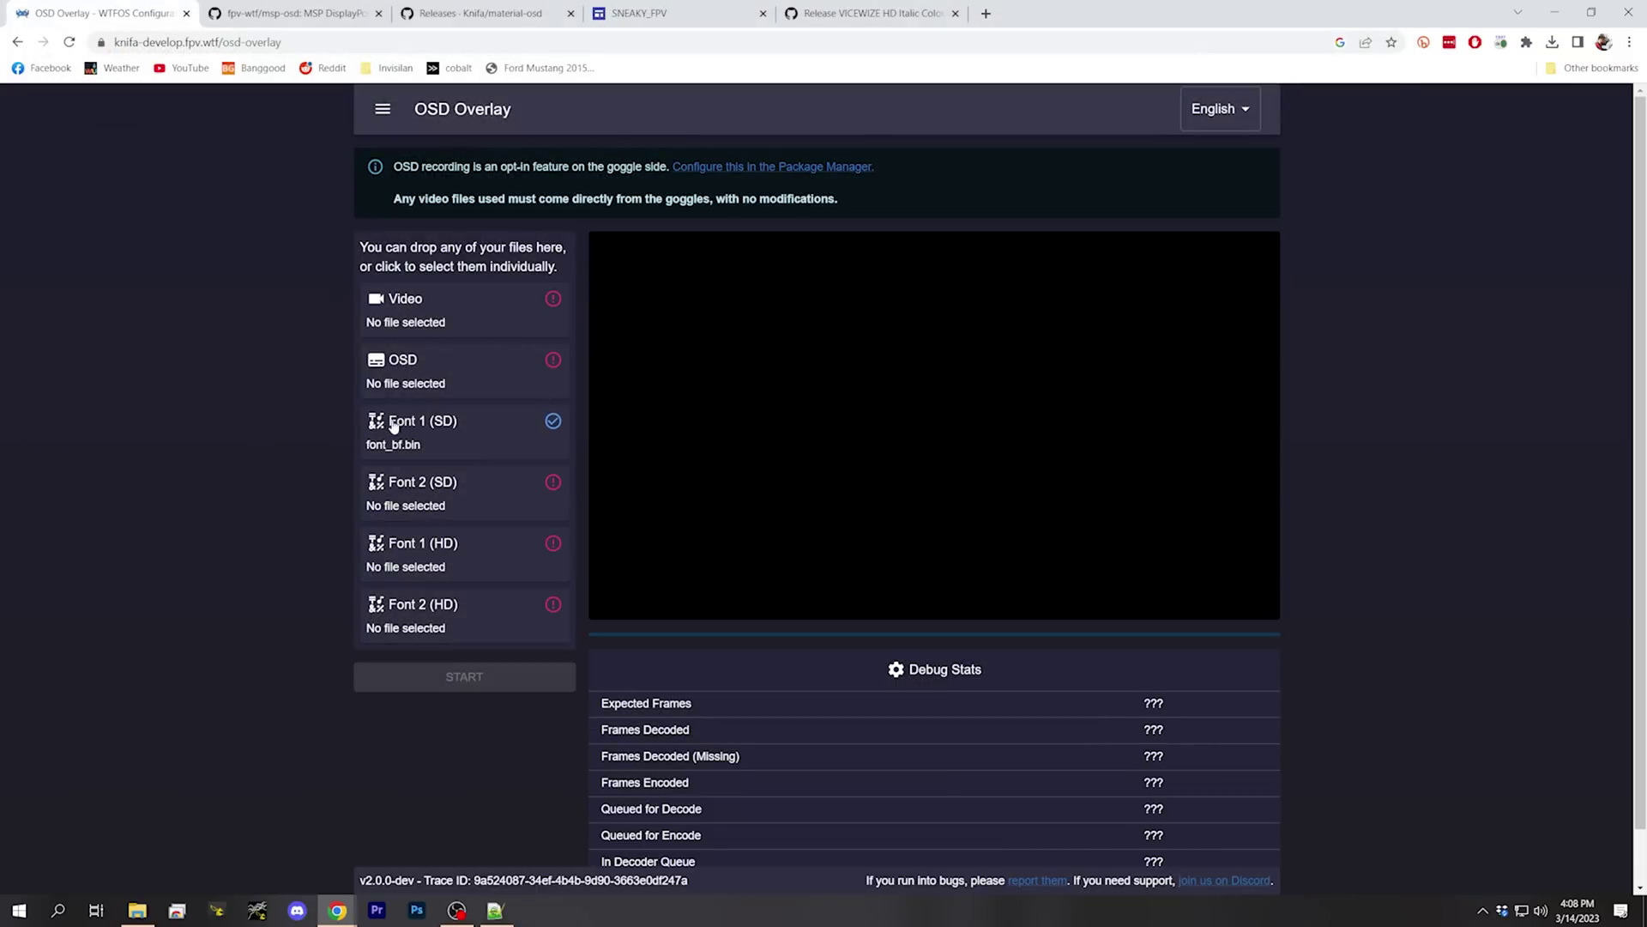
pyautogui.click(434, 496)
pyautogui.click(206, 137)
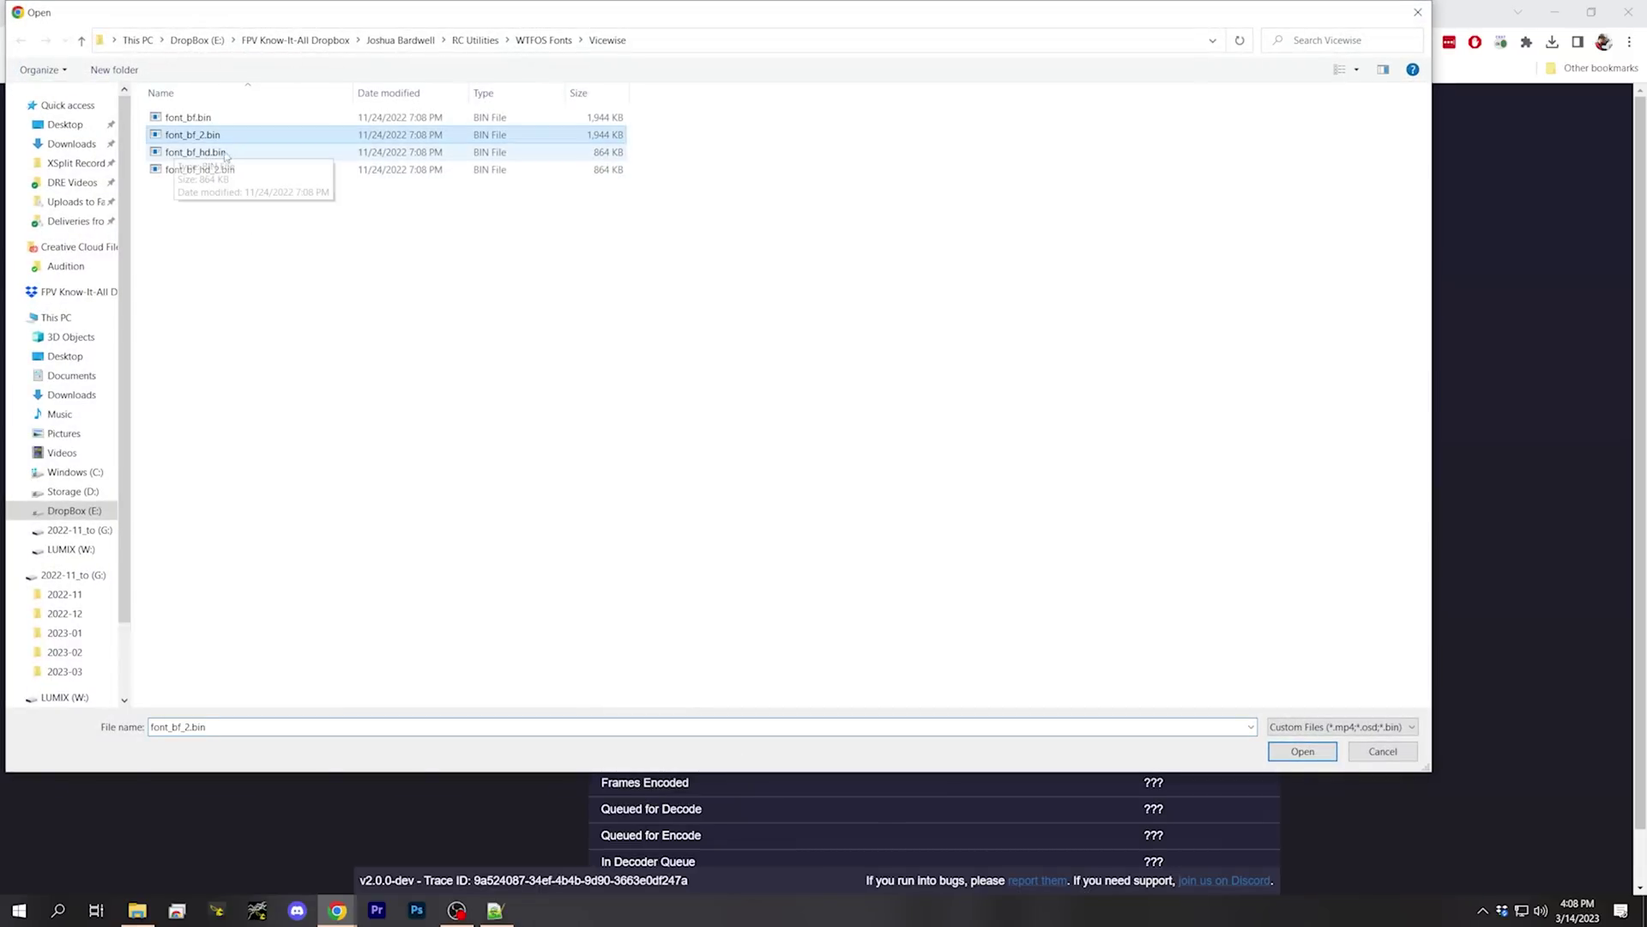
pyautogui.click(1302, 751)
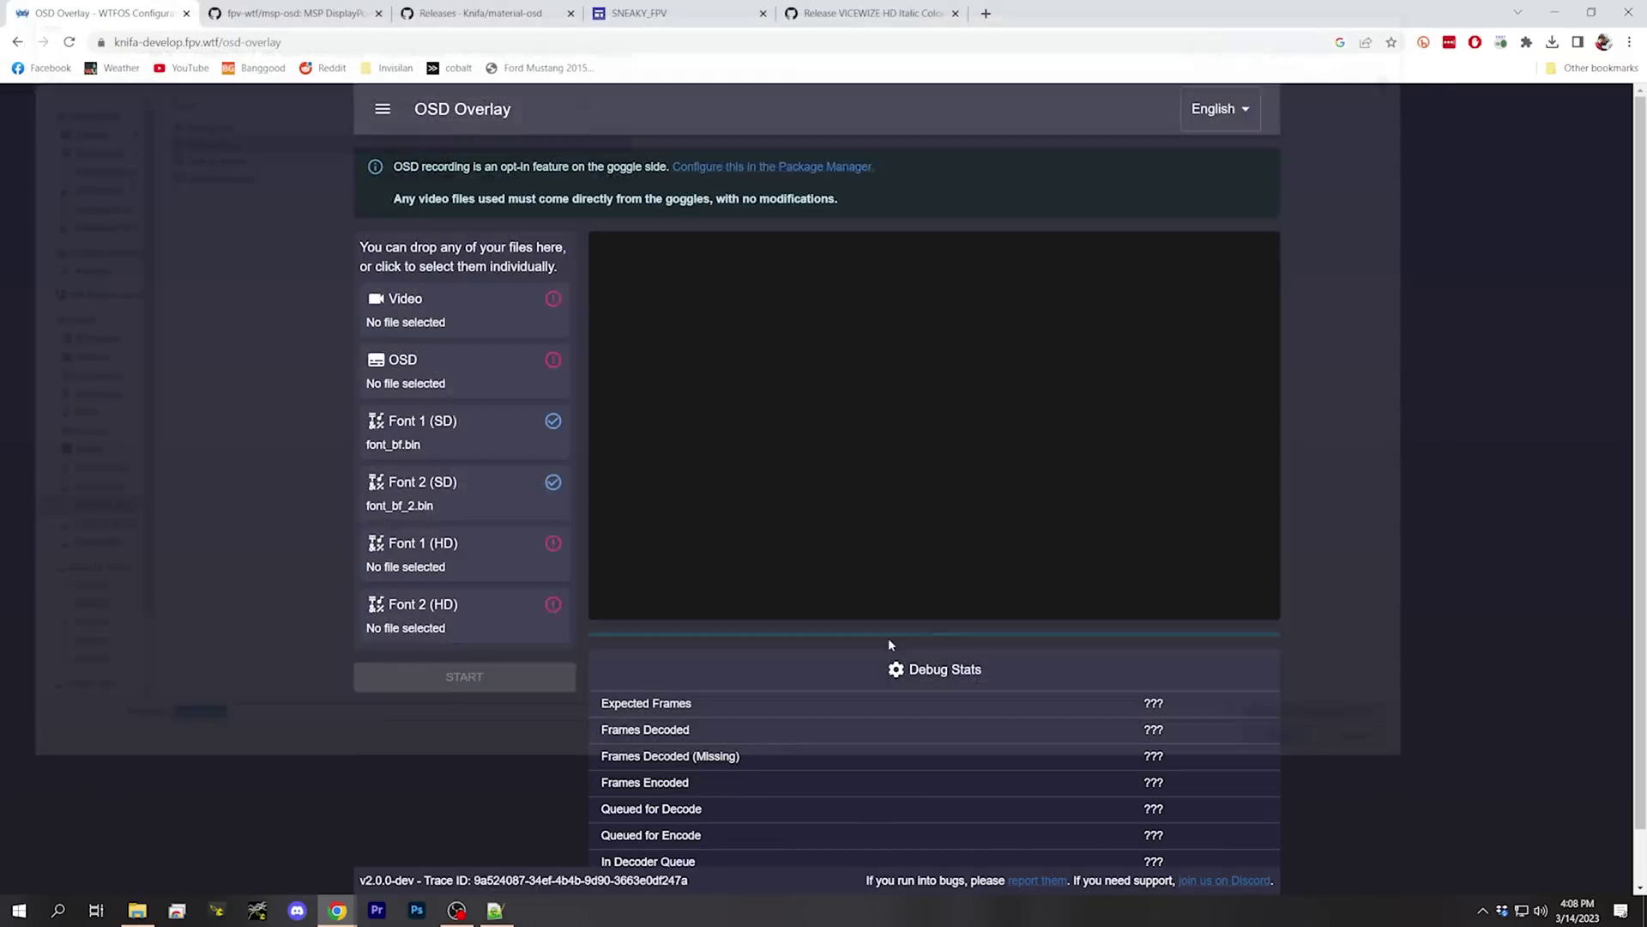
# Step: Load font_bf_hd.bin into Font 1 (HD) and font_bf_hd_2.bin into Font 2 (HD)
pyautogui.click(416, 555)
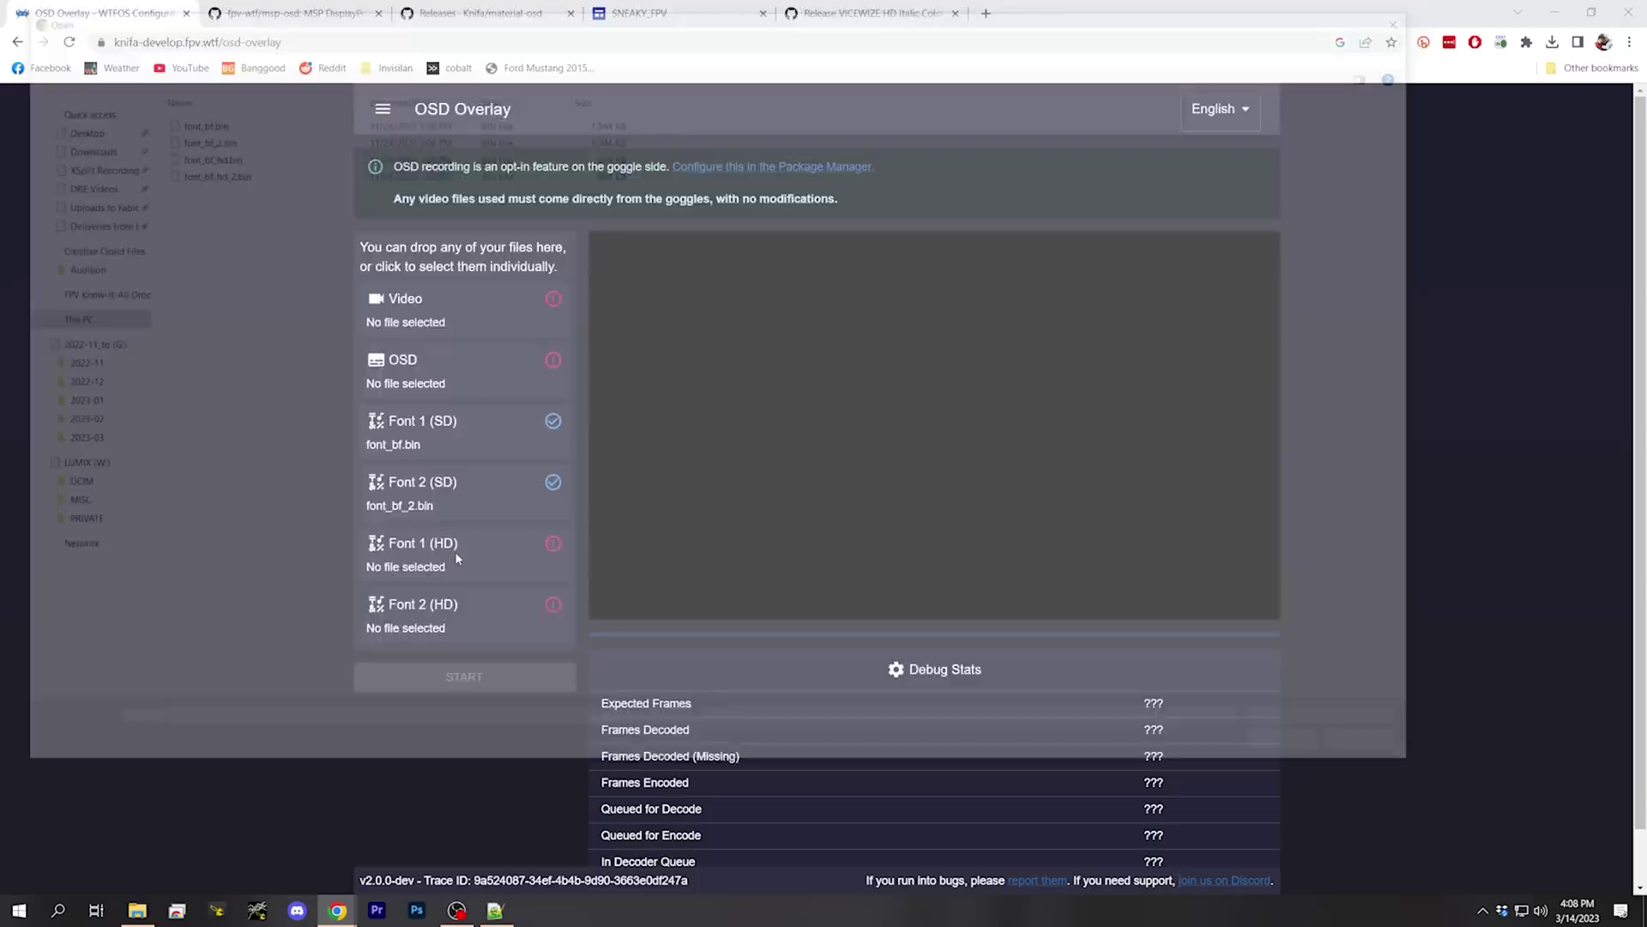
pyautogui.click(172, 153)
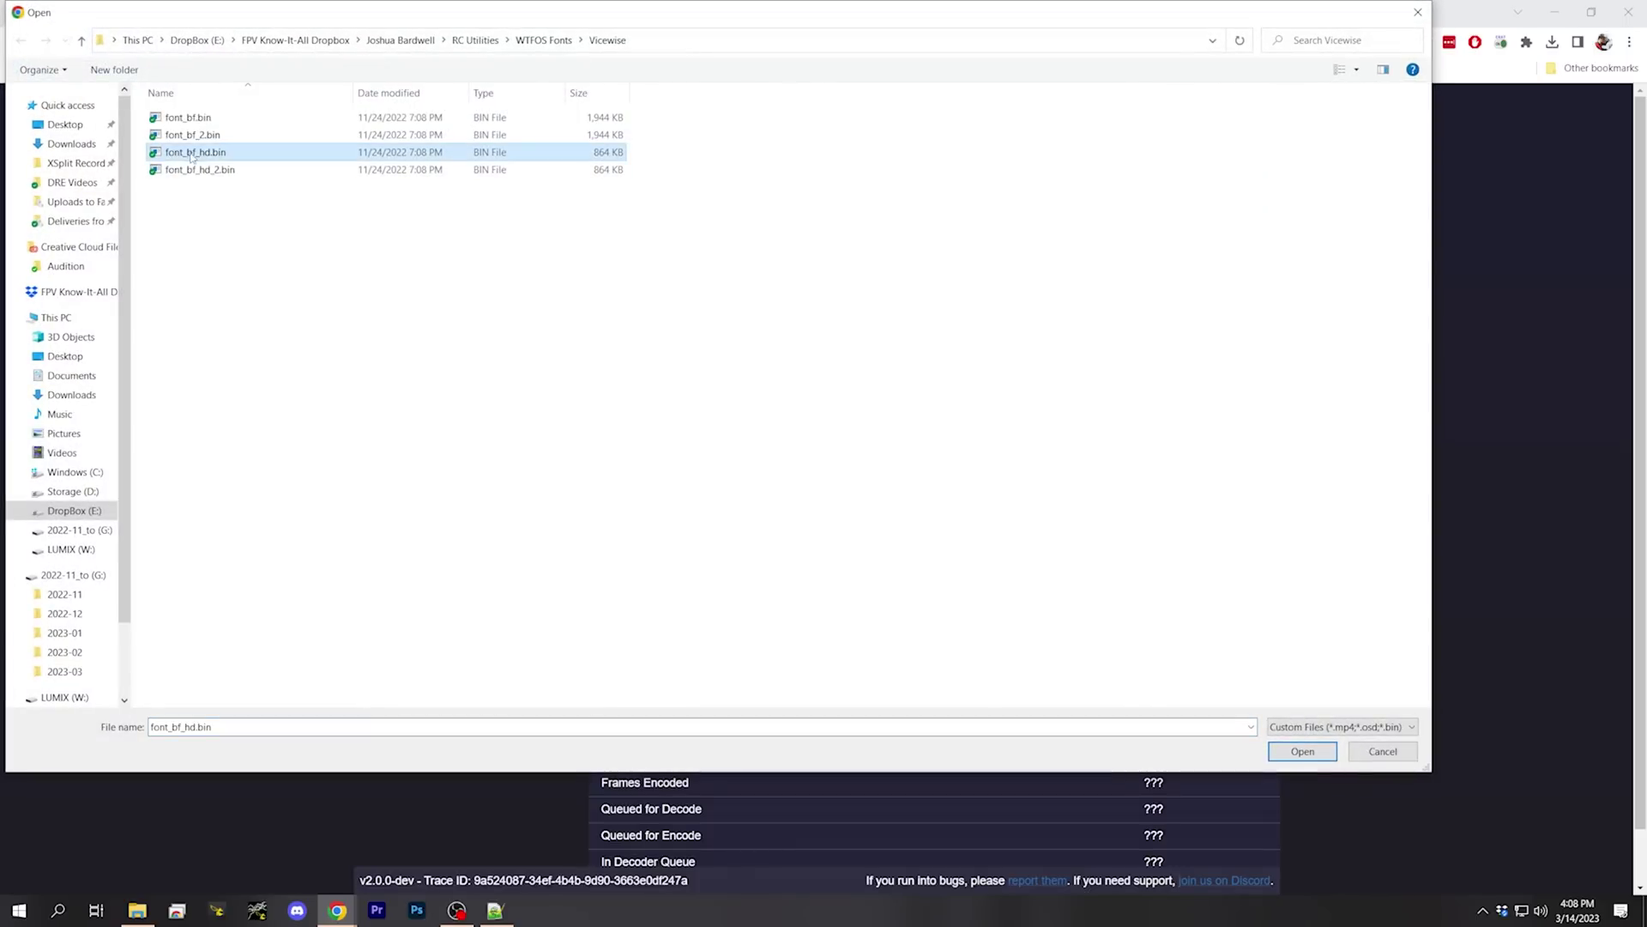
pyautogui.click(1287, 758)
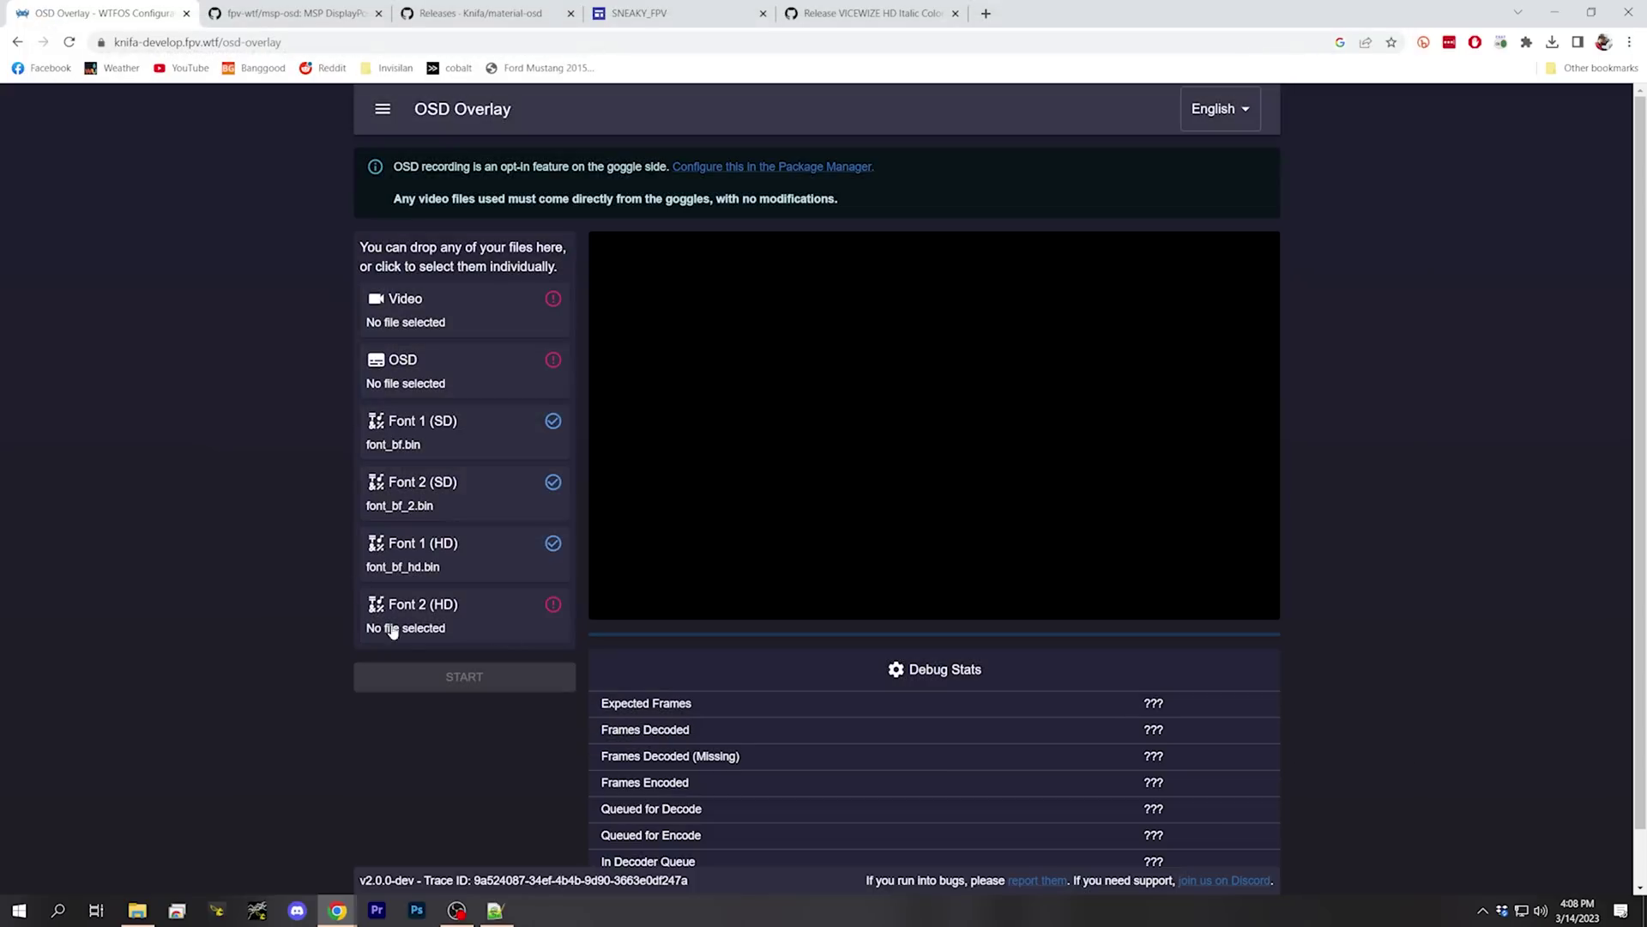
pyautogui.click(425, 624)
pyautogui.click(170, 172)
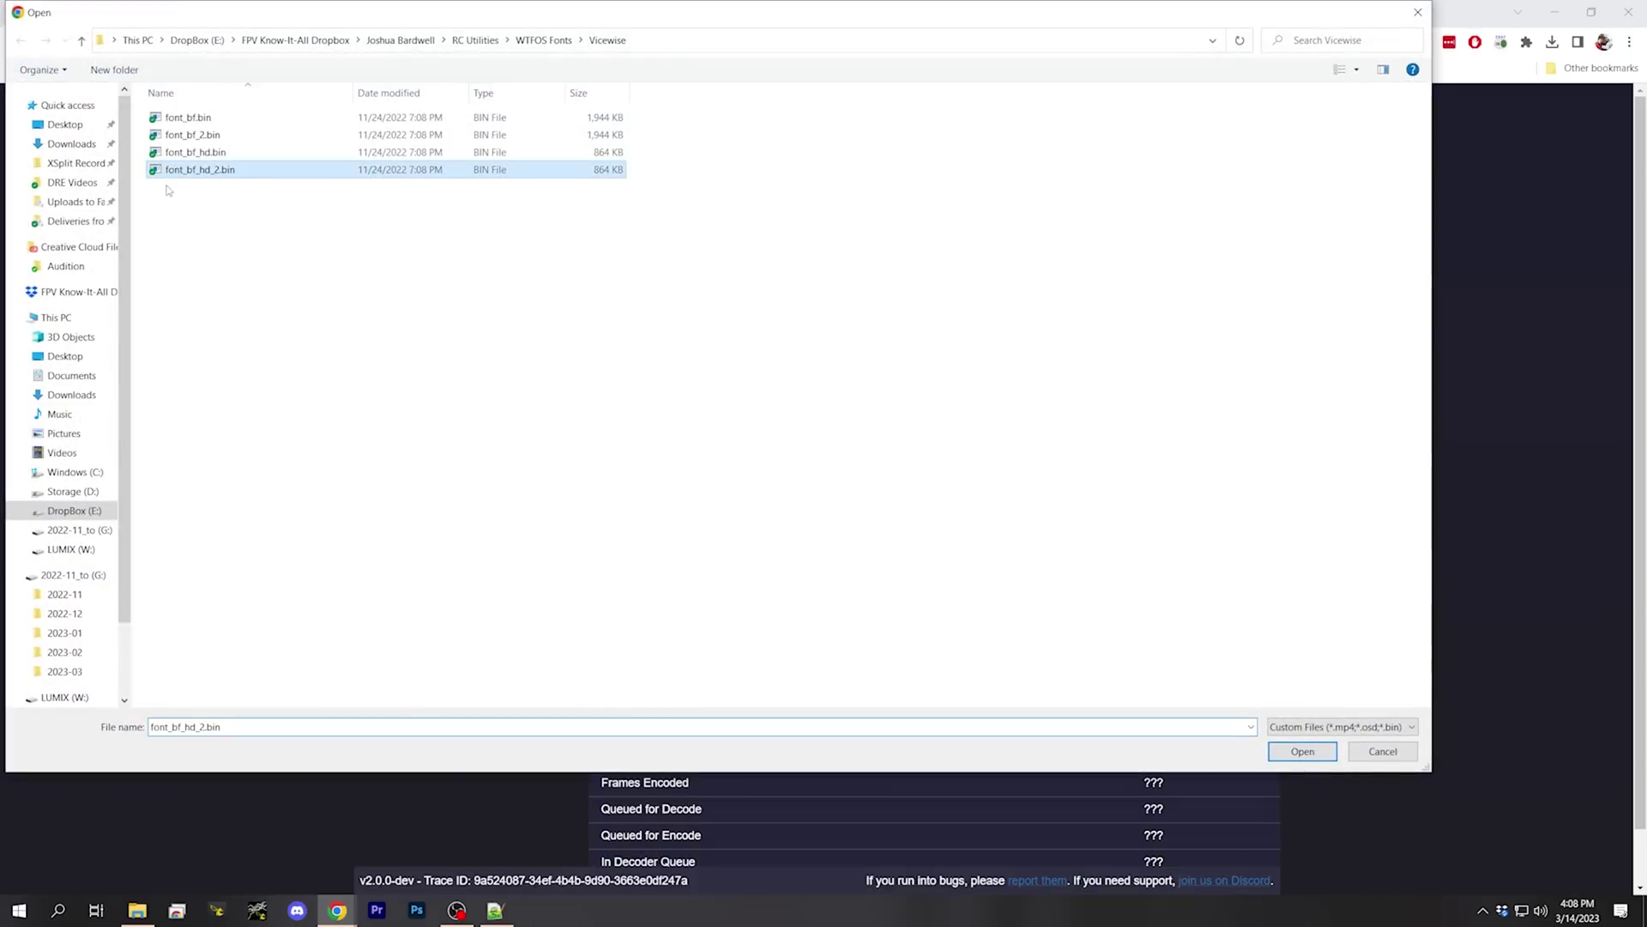
pyautogui.click(1297, 751)
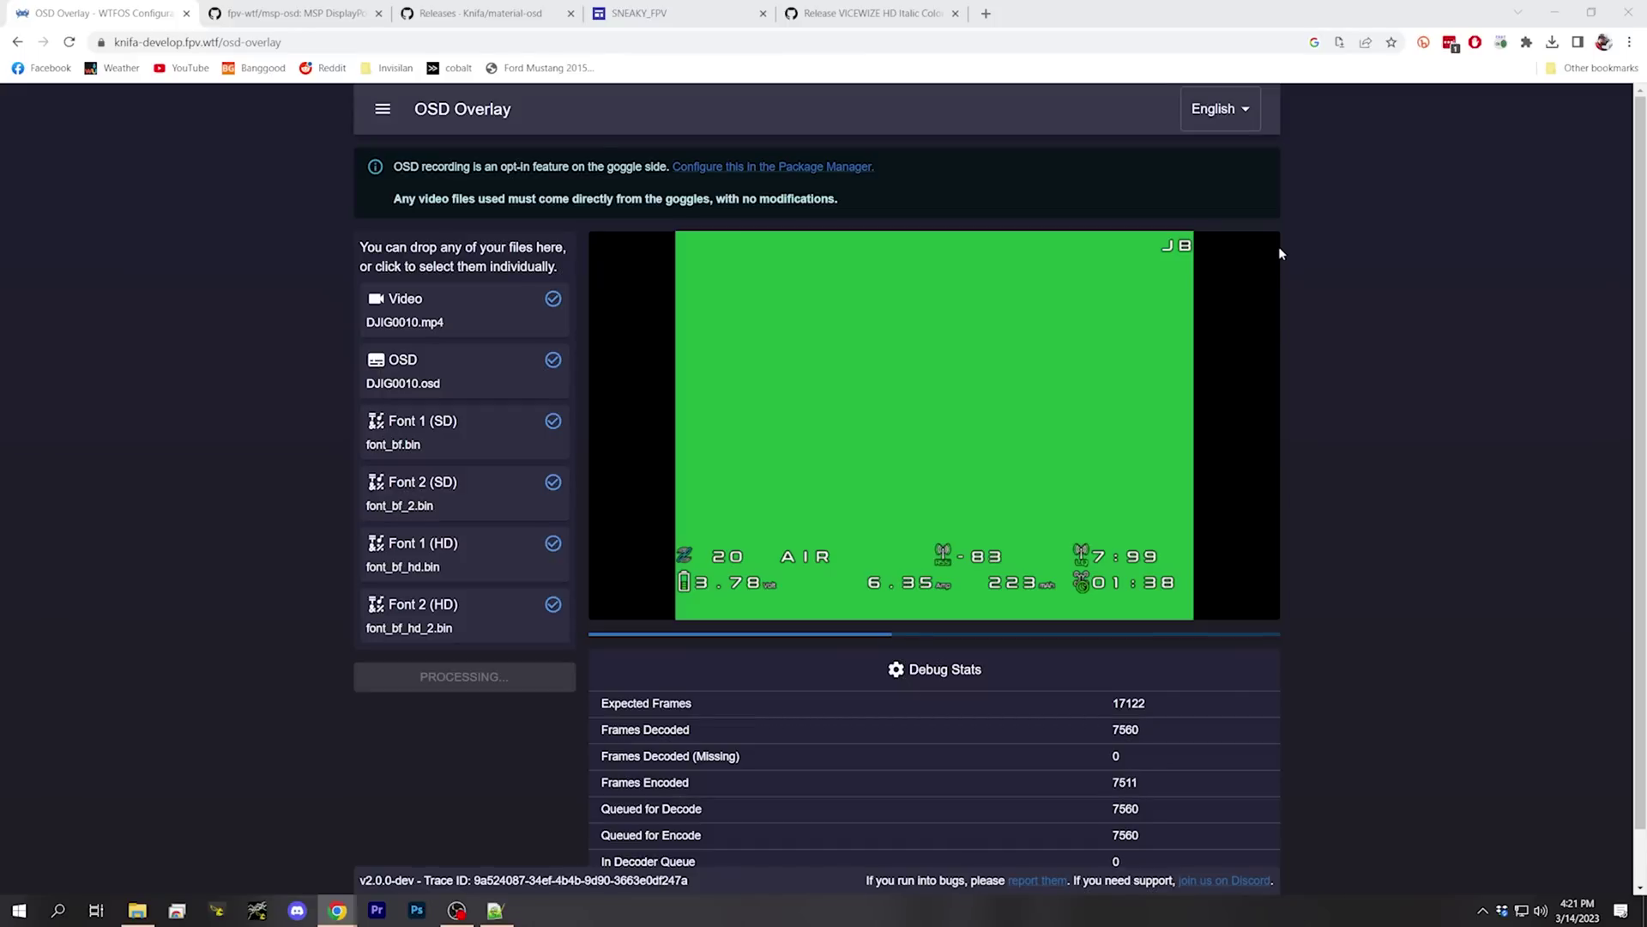
# Step: From the SNEAKY_FPV site's WTFOS table, open the Betaflight Drive folder and its V1.3 subfolder
pyautogui.click(853, 14)
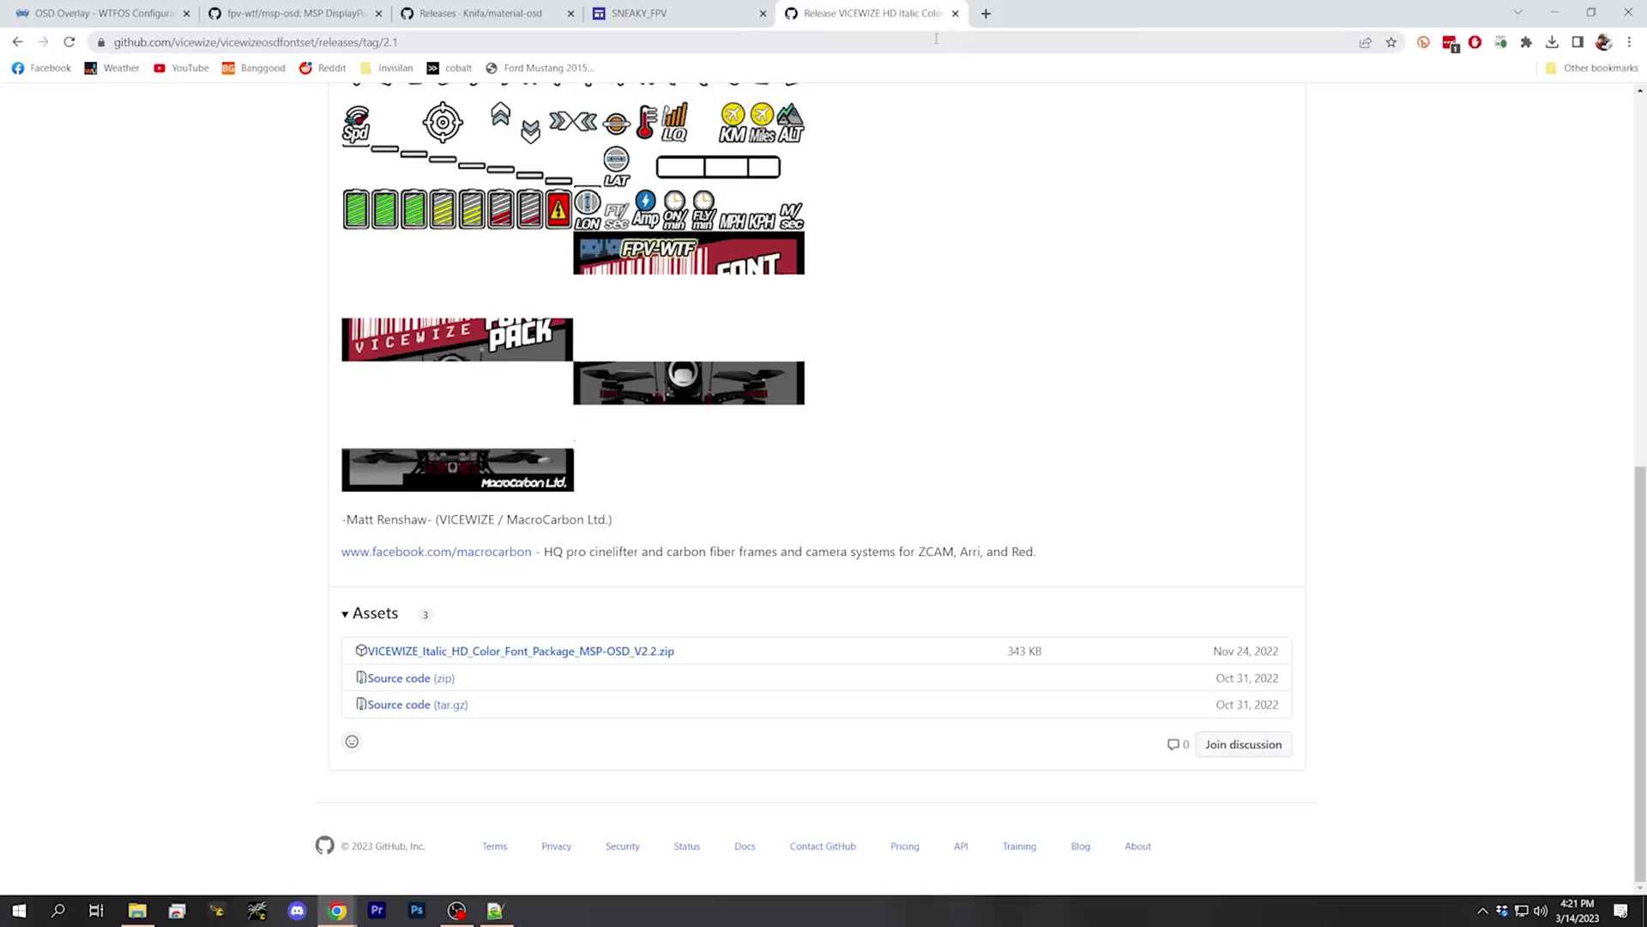
pyautogui.click(648, 10)
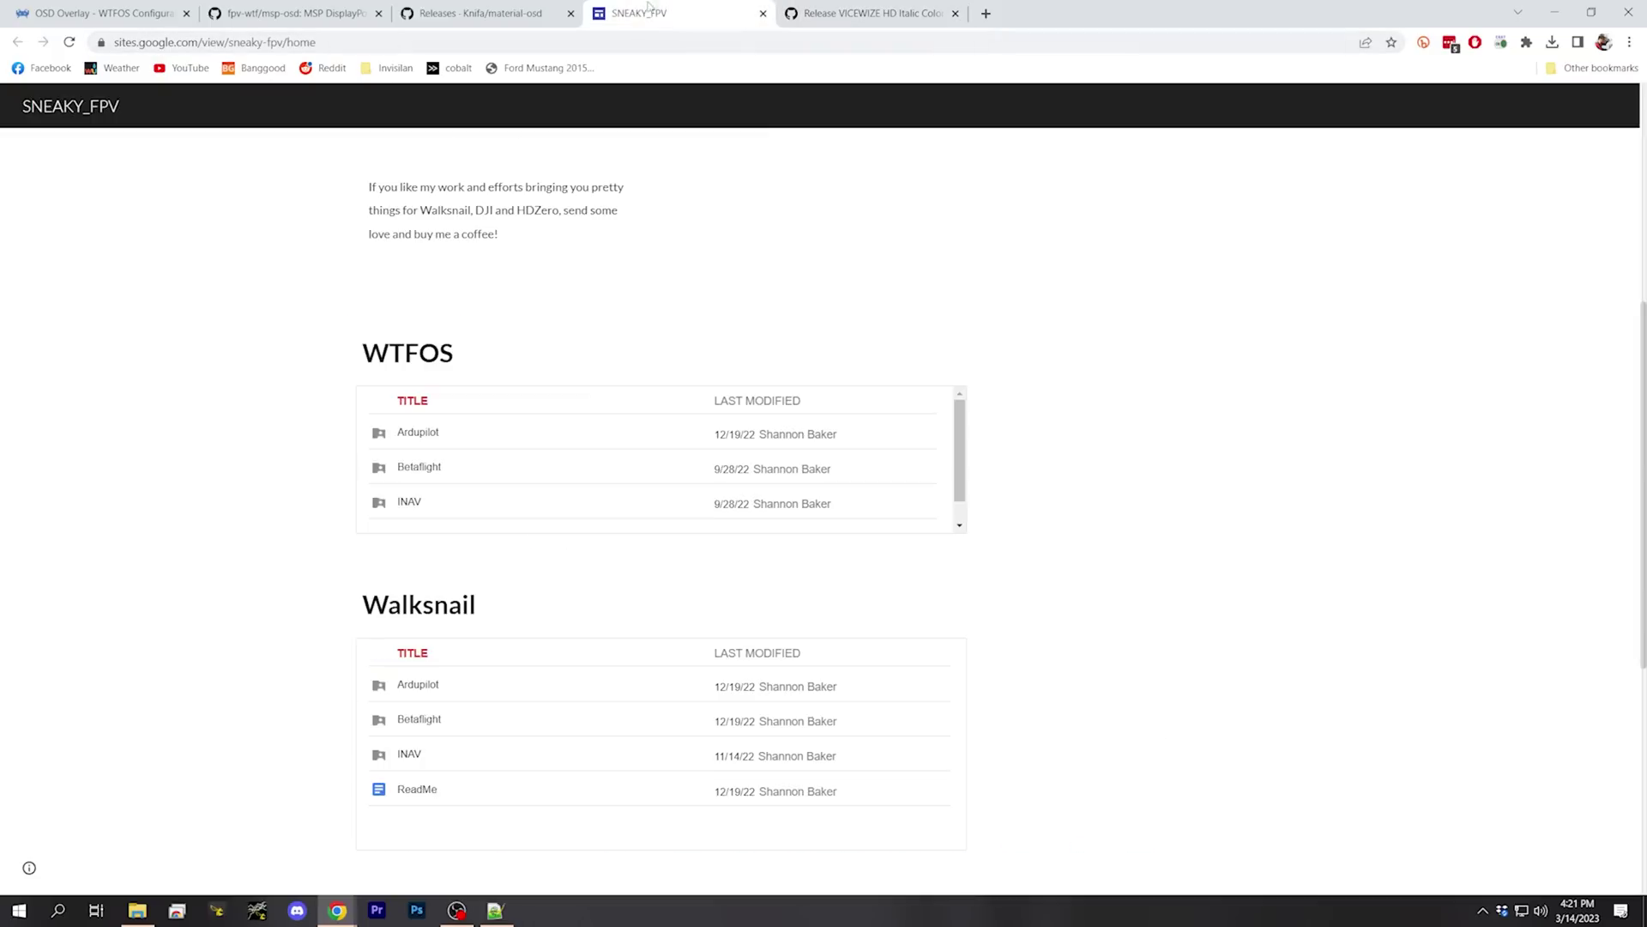
pyautogui.click(476, 12)
pyautogui.click(678, 15)
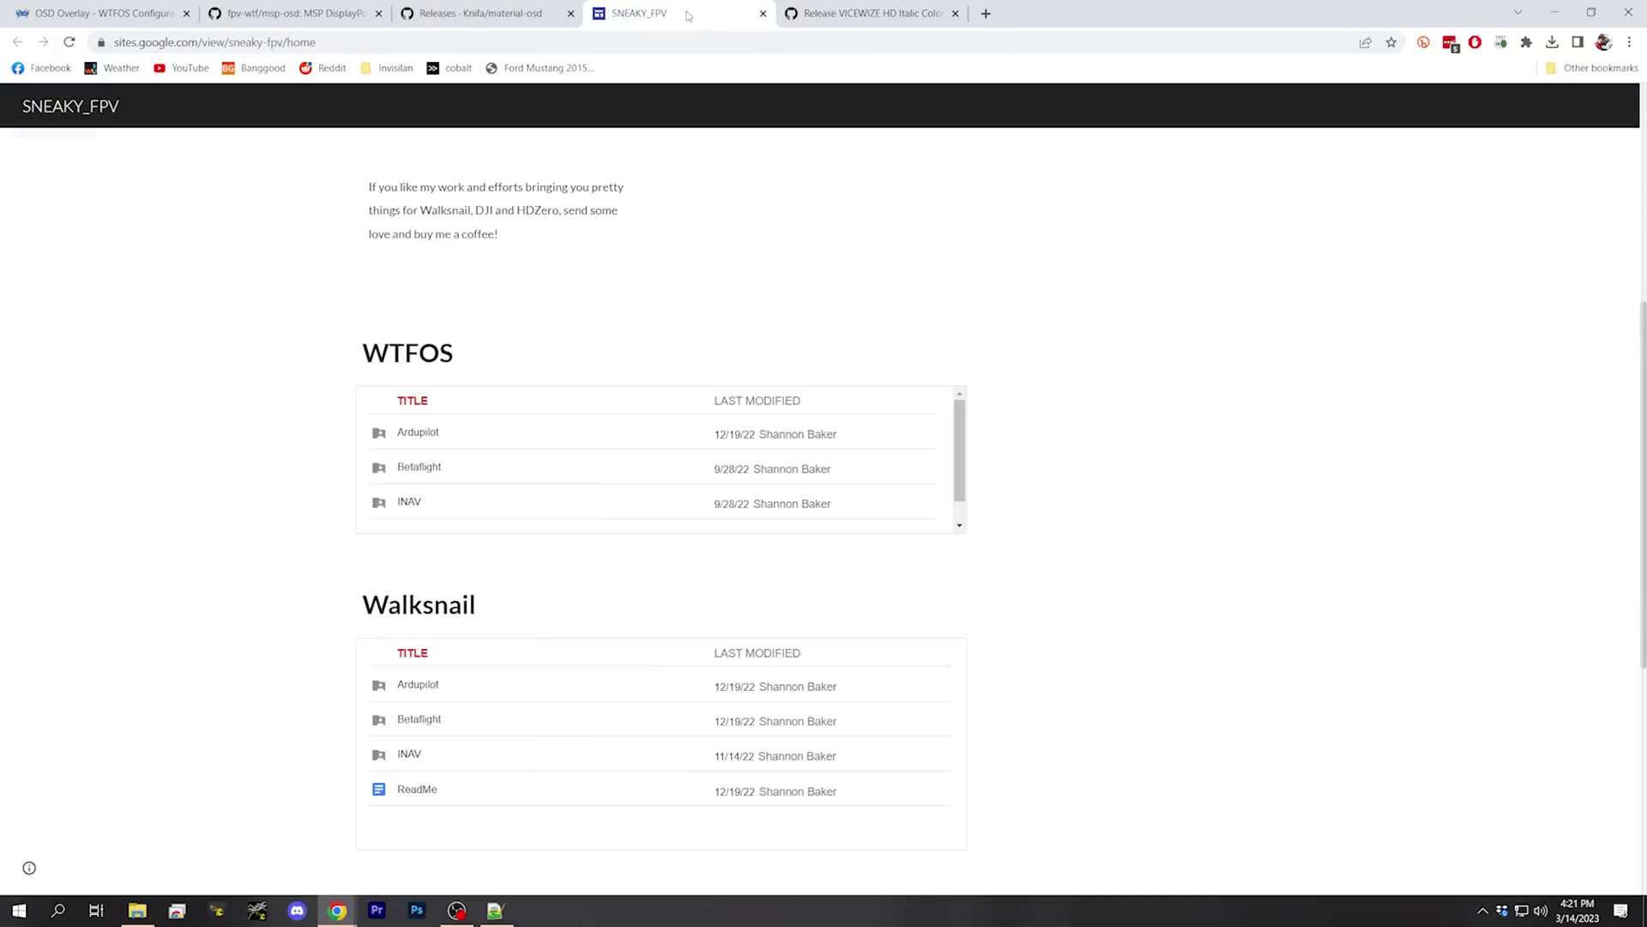
pyautogui.click(418, 467)
pyautogui.doubleClick(257, 241)
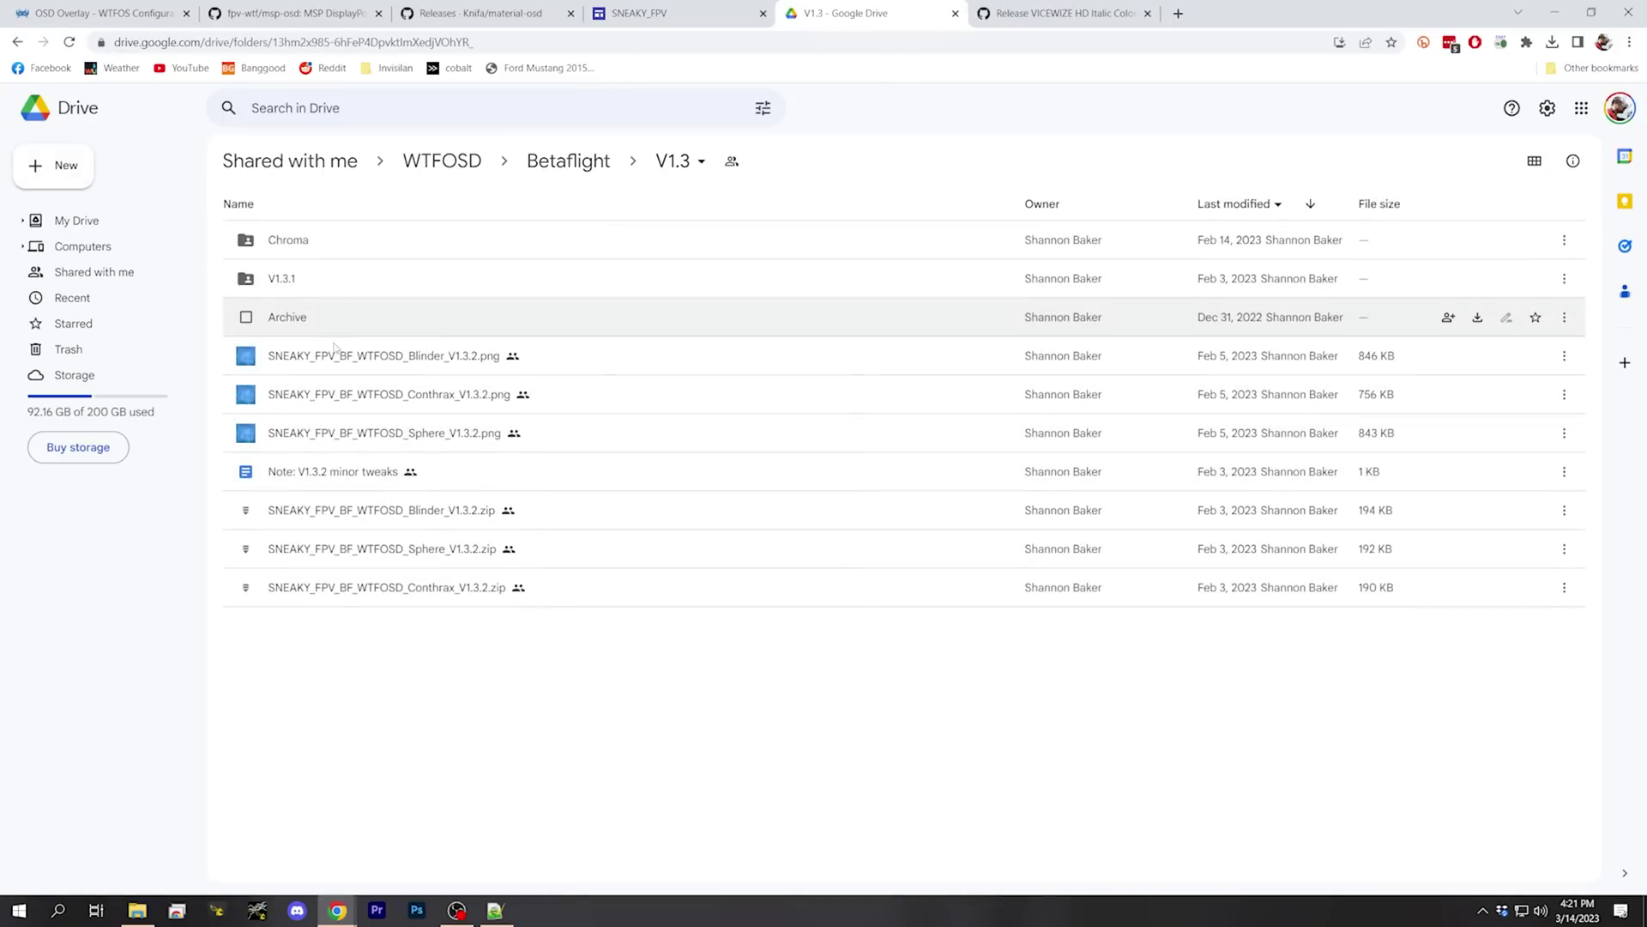
# Step: Find the Conthrax V1.3.2 Chroma zip in V1.3's Chroma folder, then return to the OSD Overlay page
pyautogui.doubleClick(316, 276)
pyautogui.click(385, 257)
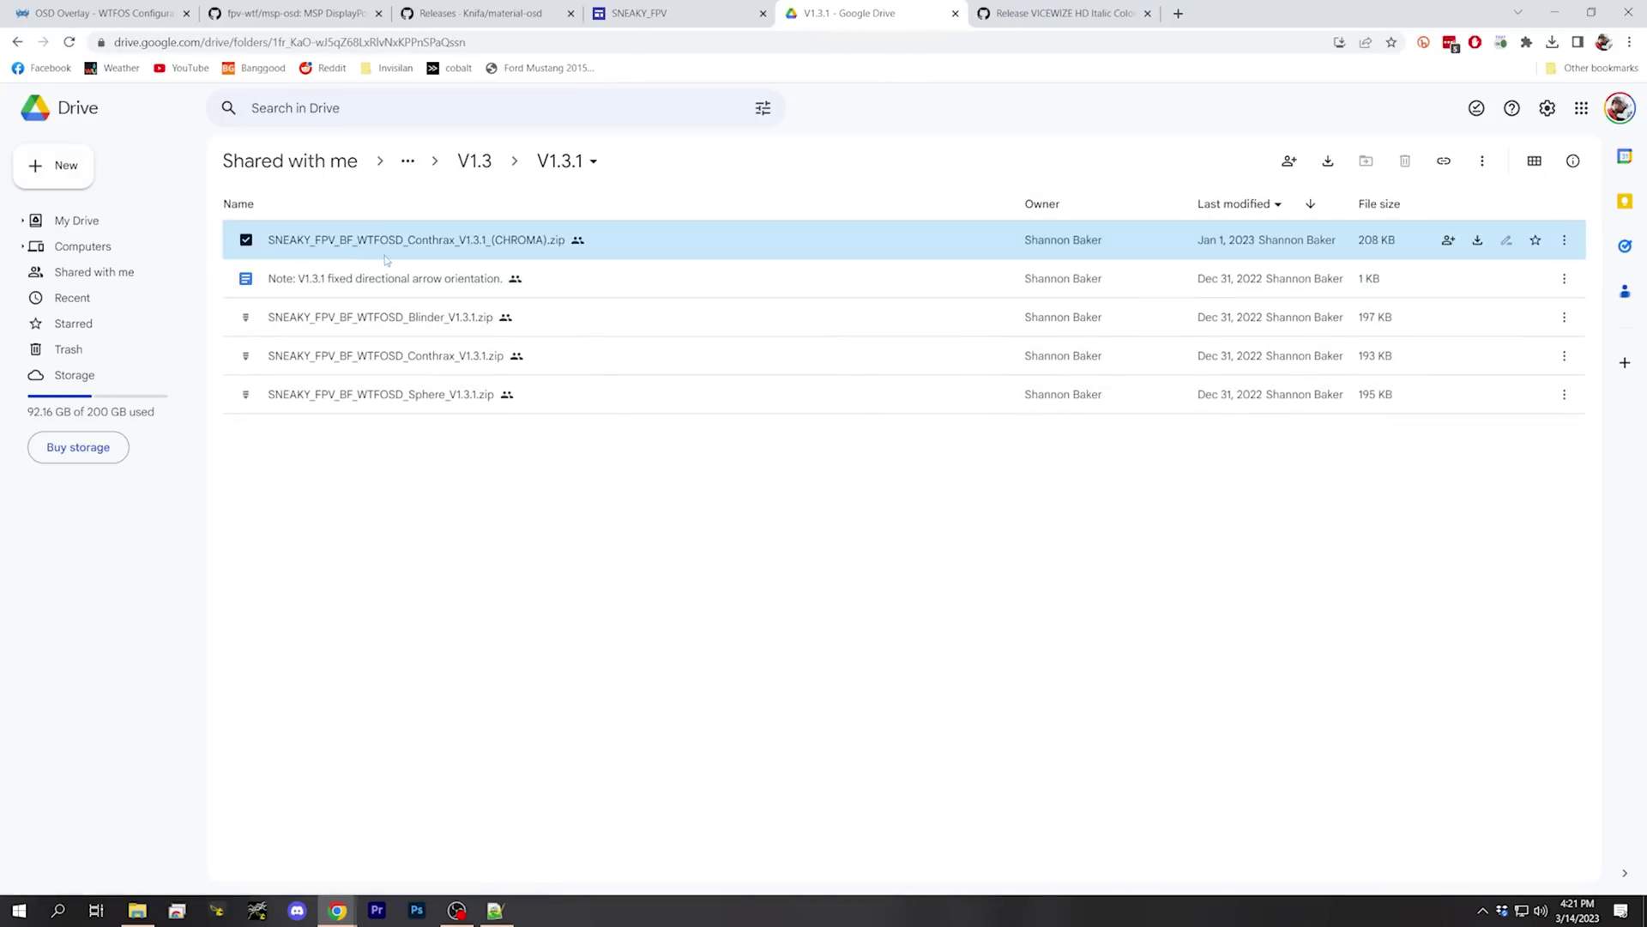
pyautogui.click(475, 161)
pyautogui.click(276, 242)
pyautogui.doubleClick(276, 241)
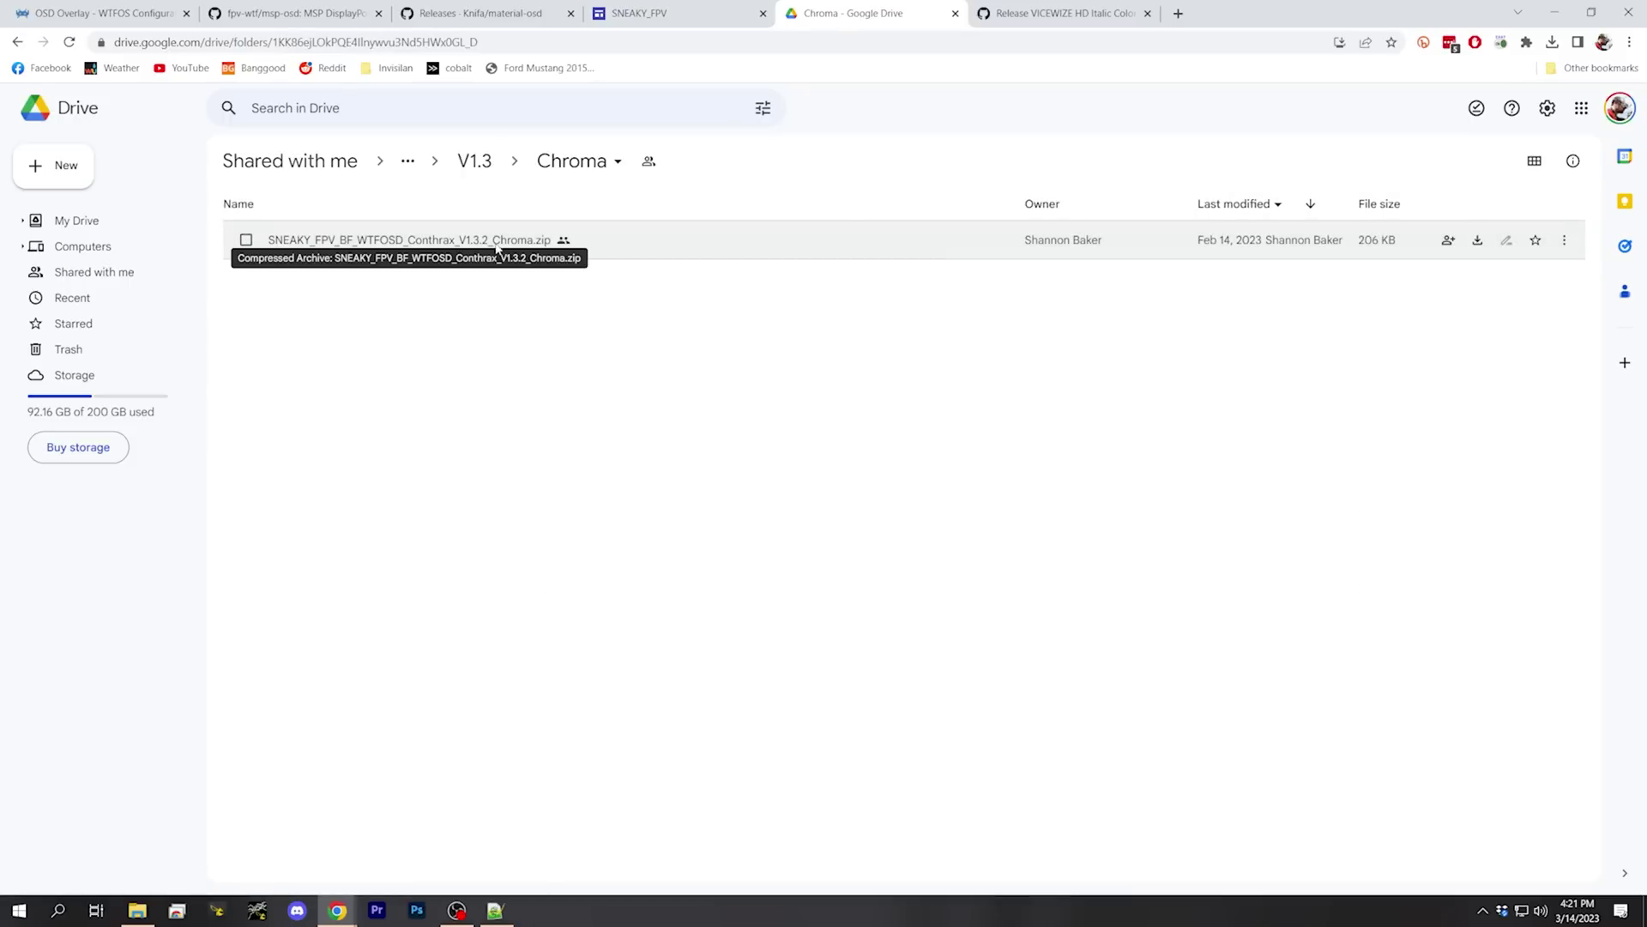
pyautogui.click(277, 10)
pyautogui.click(95, 13)
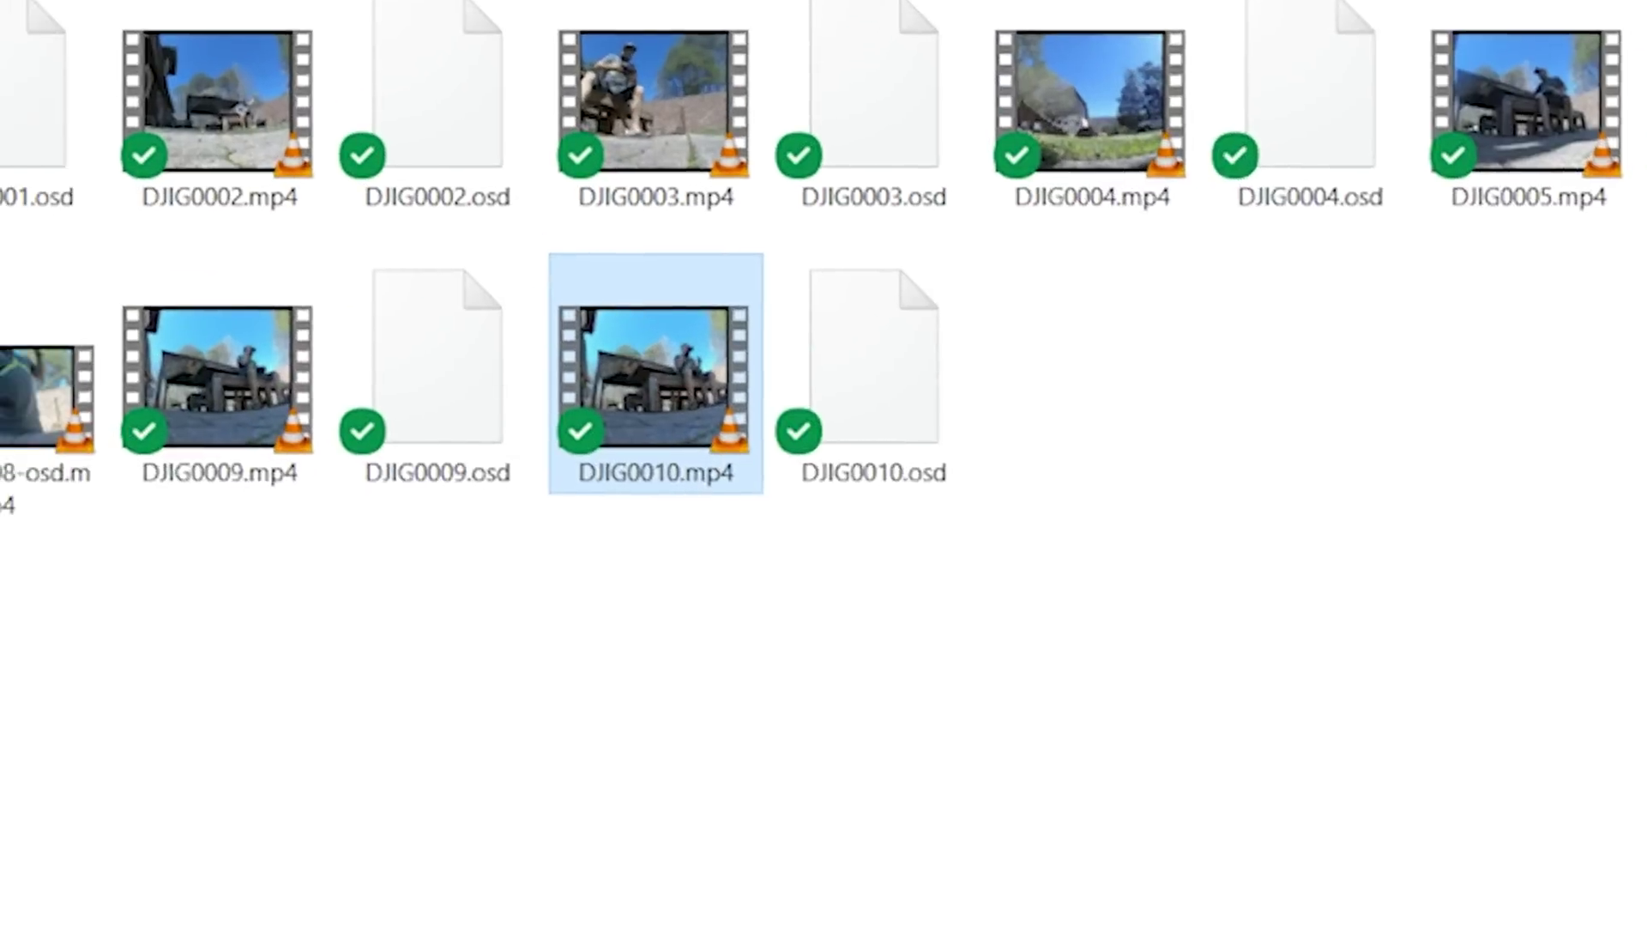
# Step: Load DJIG0010.mp4 as the video and DJIG0010.osd as the OSD recording, then press START
pyautogui.doubleClick(702, 257)
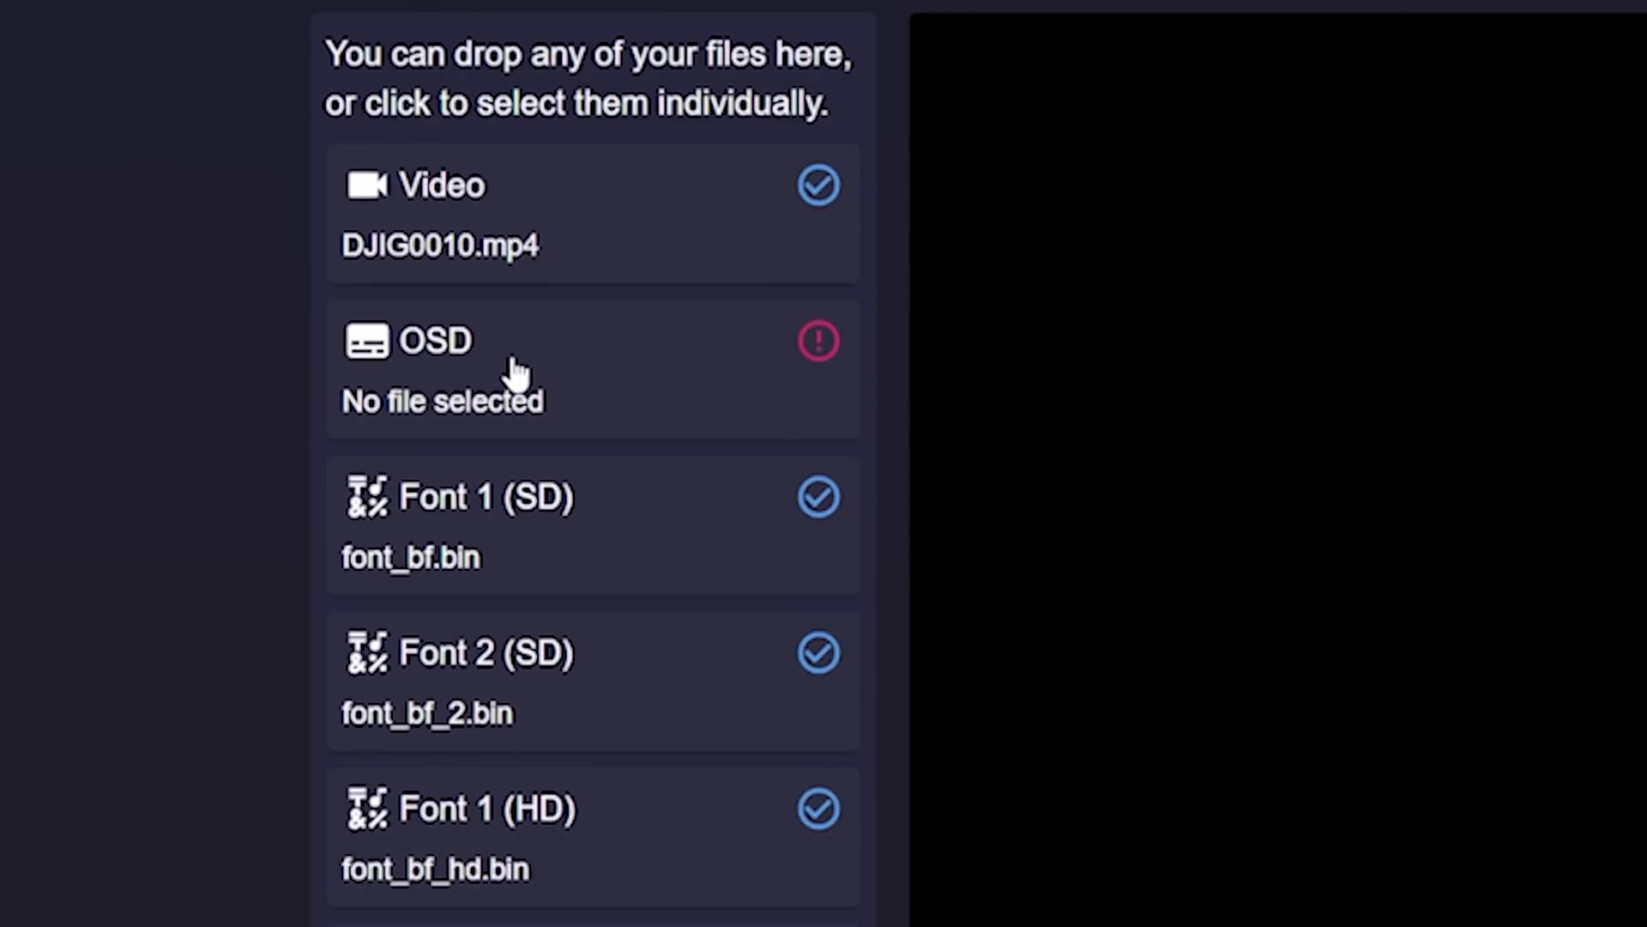
pyautogui.click(513, 371)
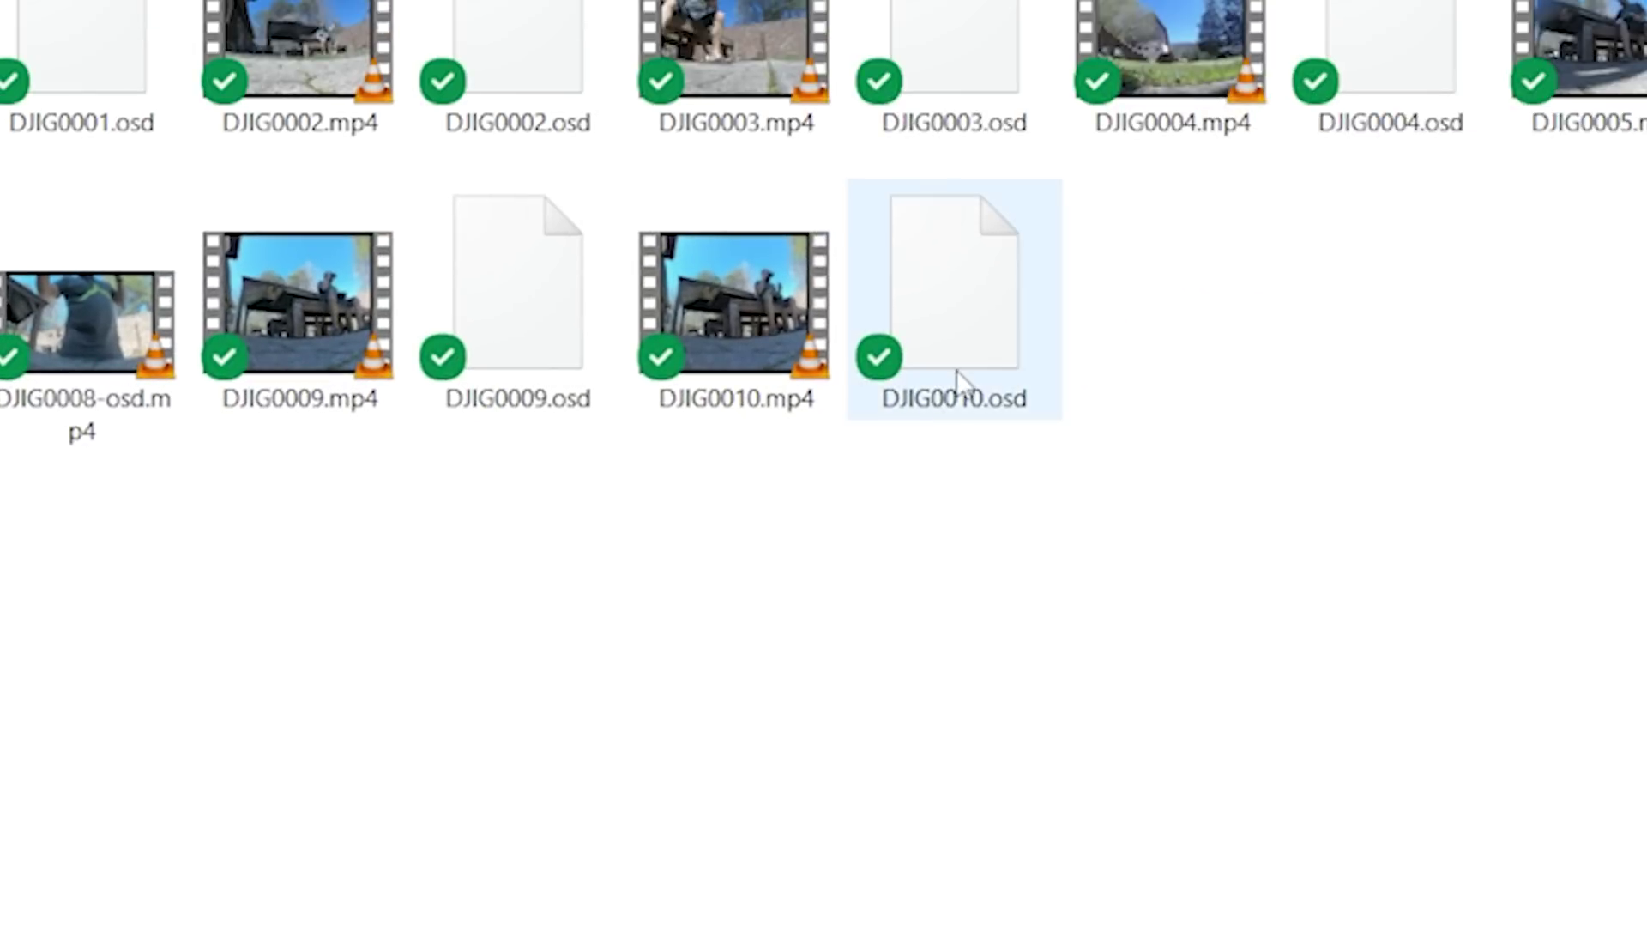
pyautogui.click(958, 377)
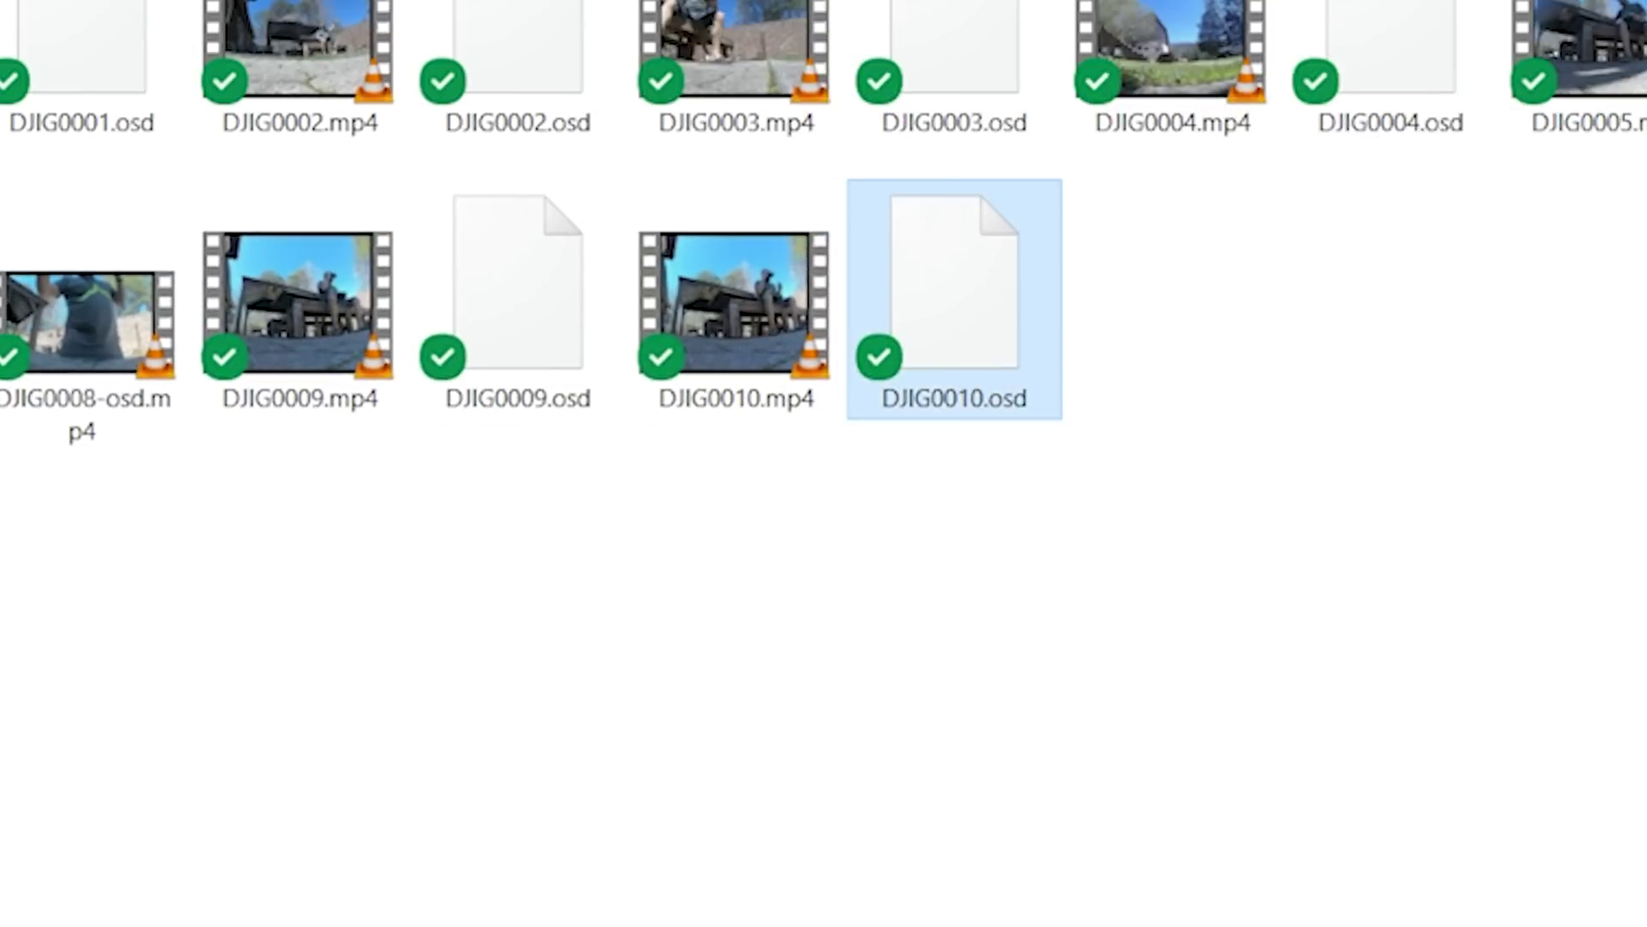
pyautogui.press('Return')
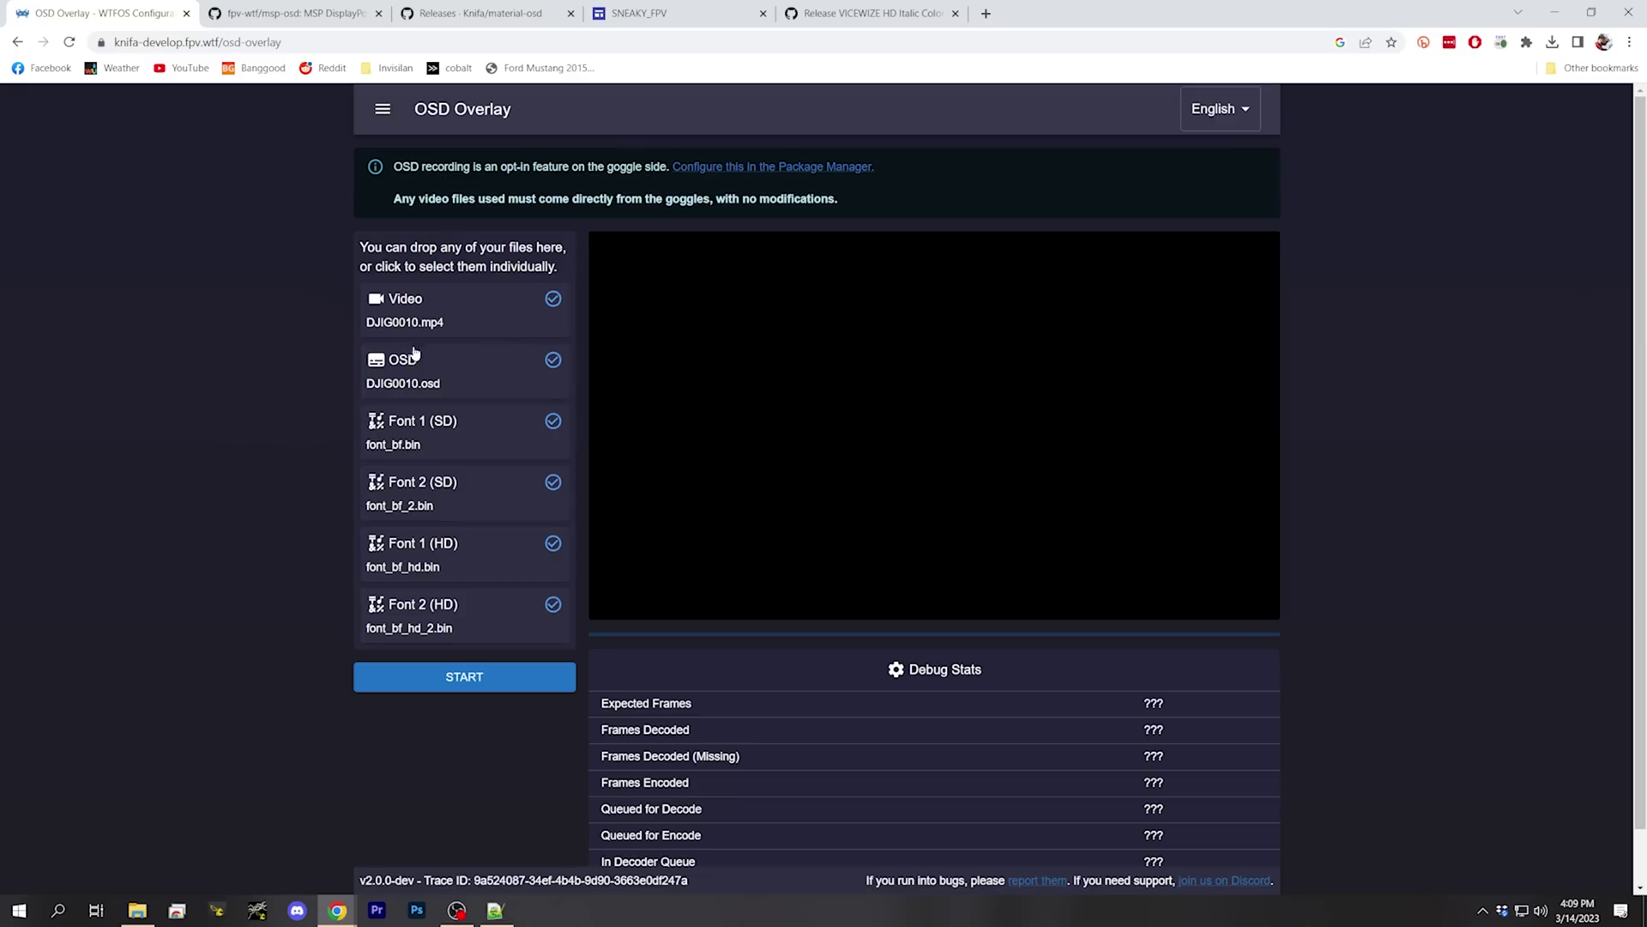
pyautogui.click(456, 676)
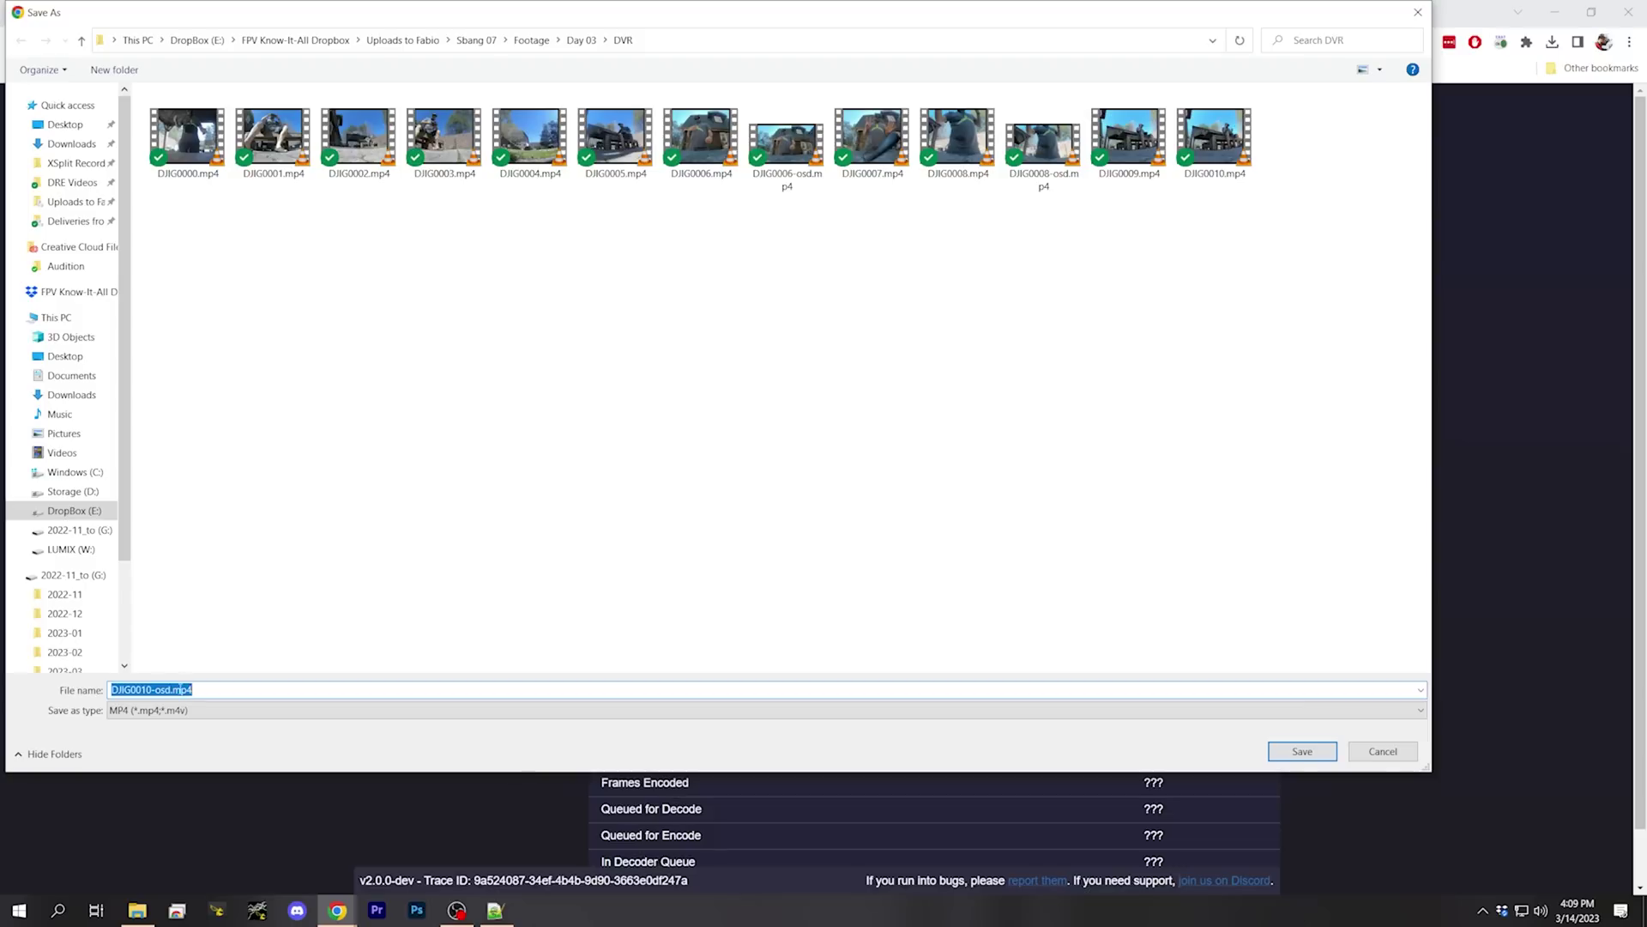
# Step: Save the overlay render as DJIG0010-osd.mp4 in the Day 03 DVR folder
pyautogui.click(124, 690)
pyautogui.click(1308, 752)
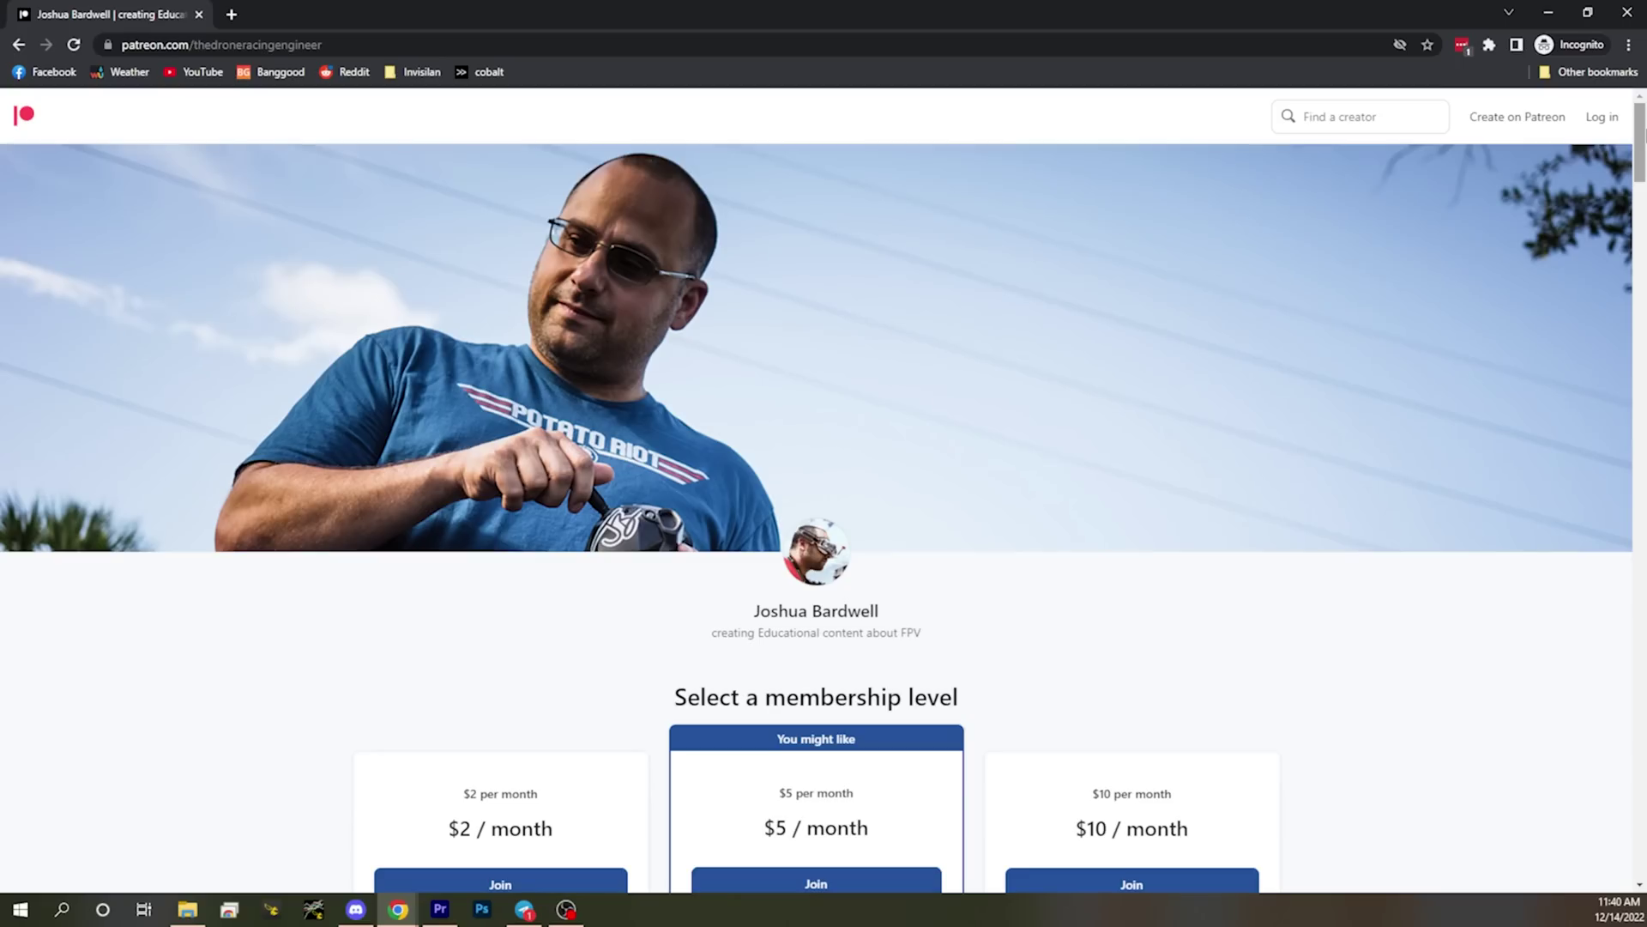
# Step: Scroll down to the Patreon membership tiers, then expand the YouTube video's description
pyautogui.scroll(-7, 1639, 221)
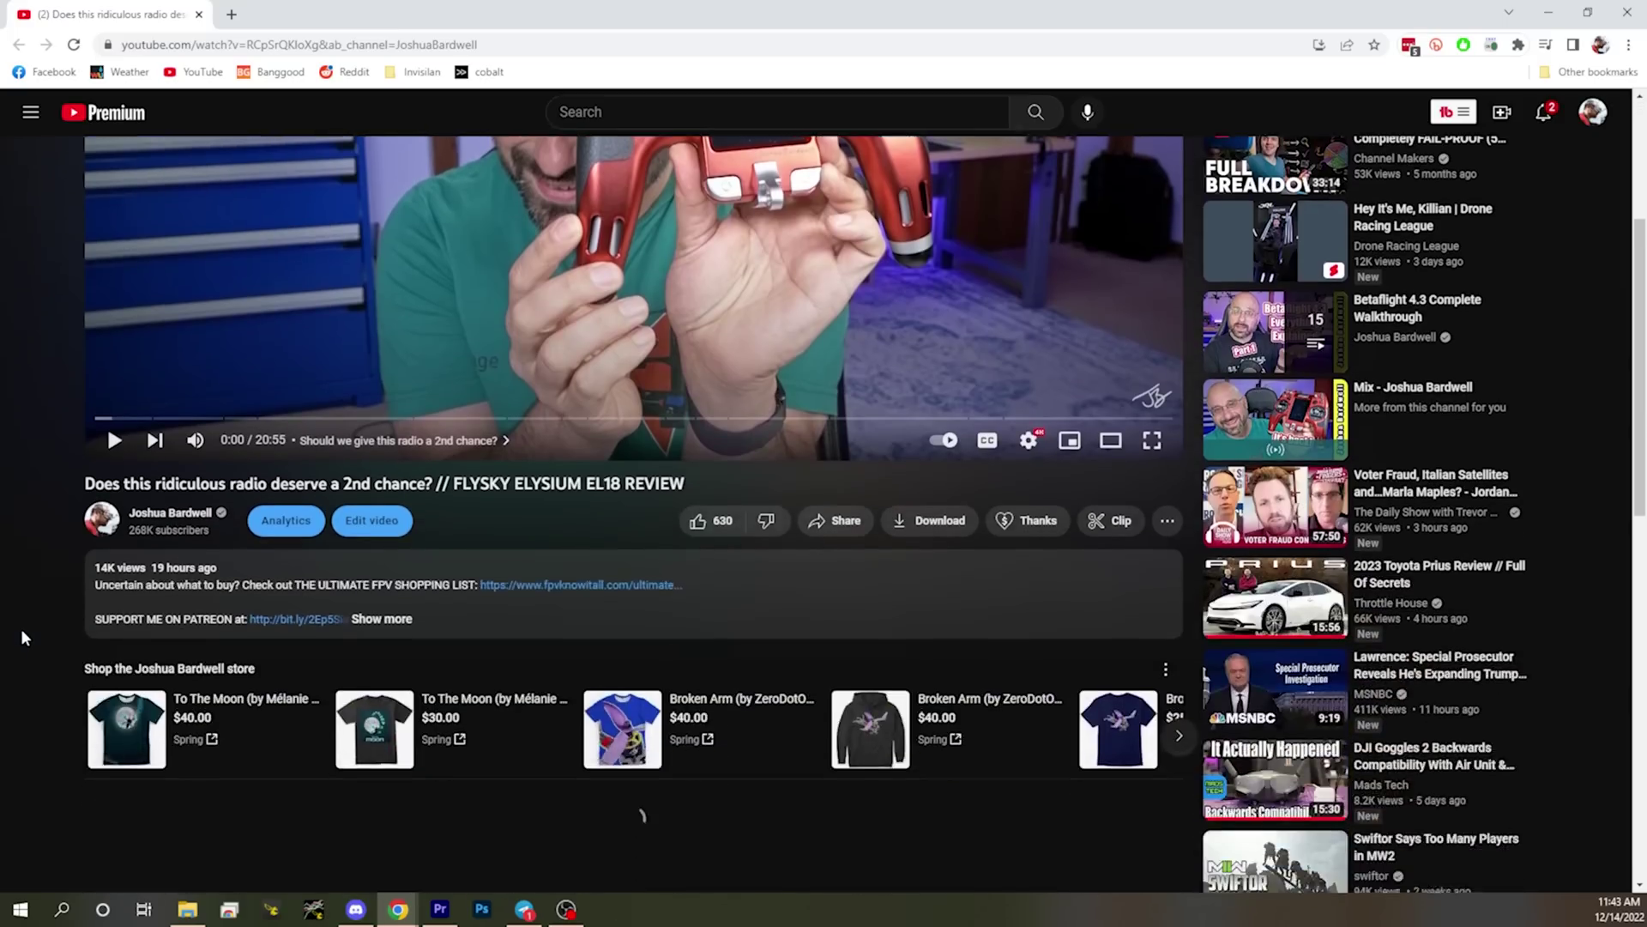
pyautogui.click(369, 609)
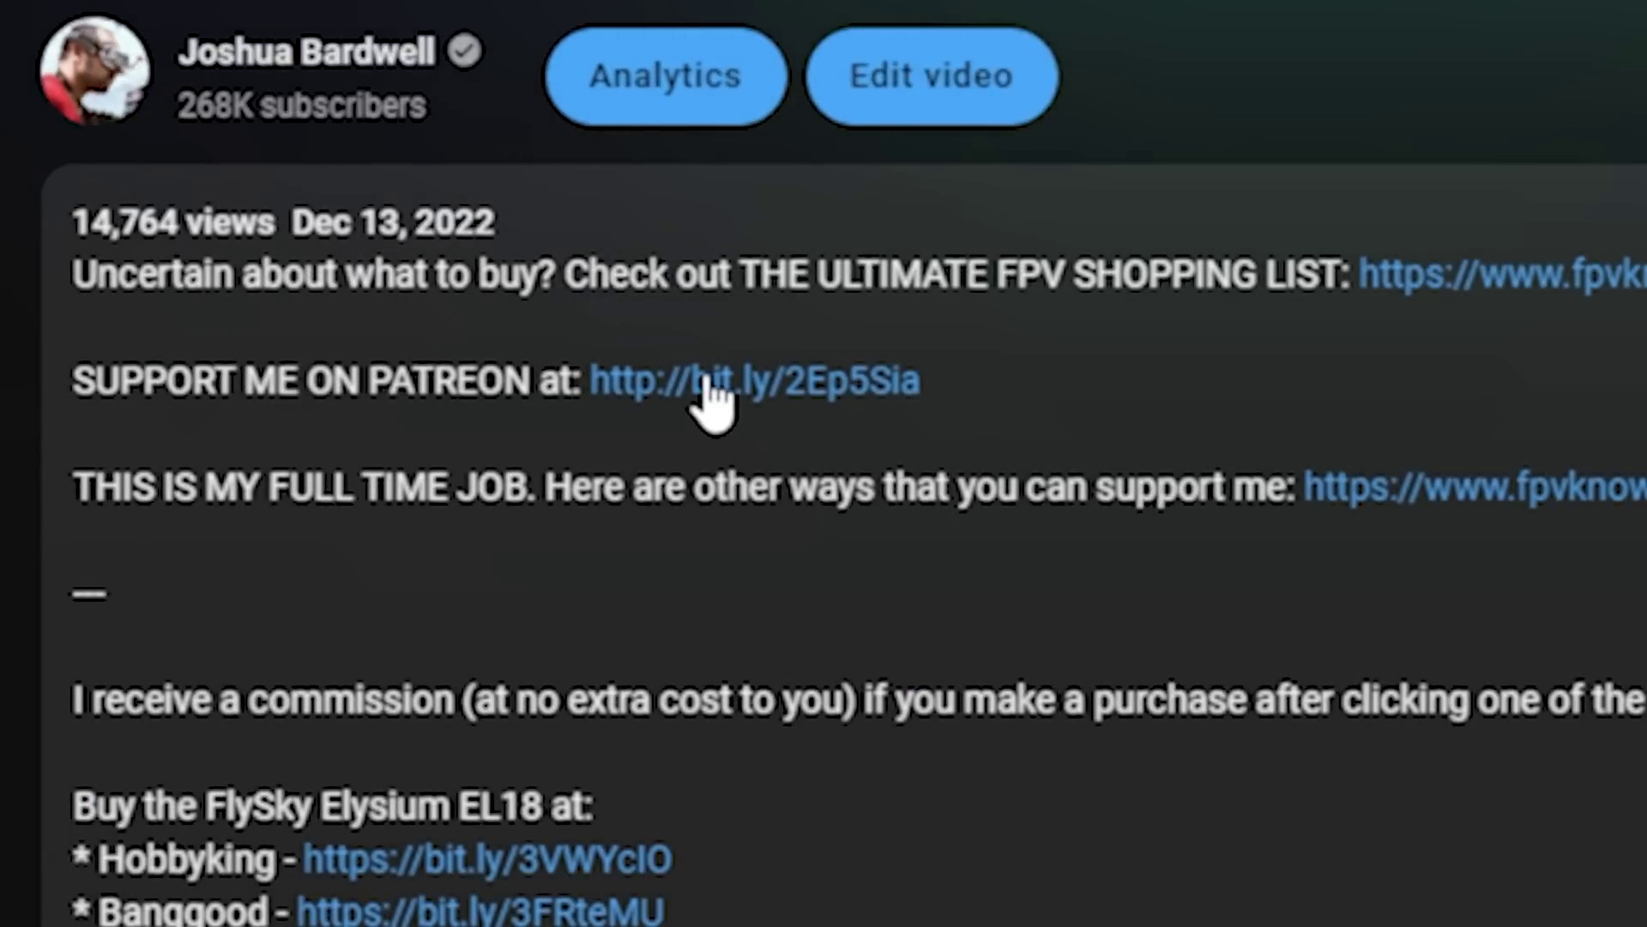